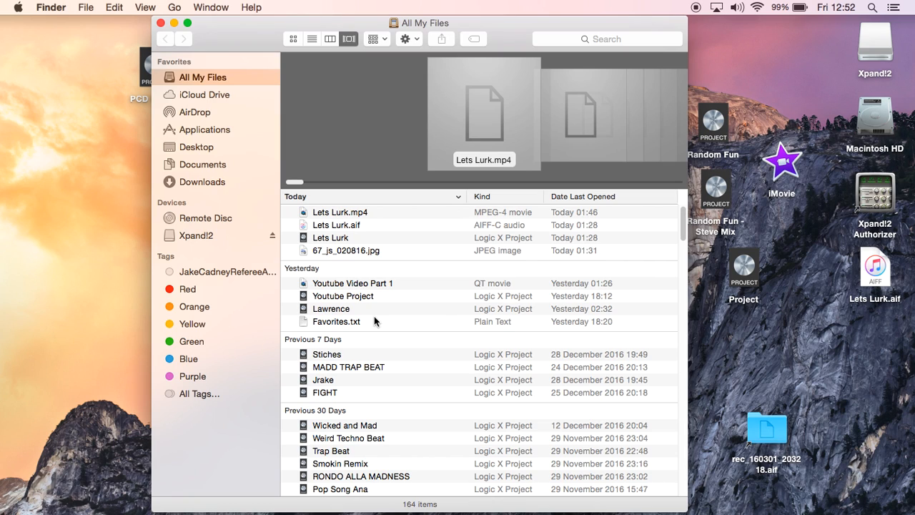
- Open the Logic project Youtube Project in Logic Pro X and hide the inspector
{"action": "double_click", "coordinate": [412, 297]}
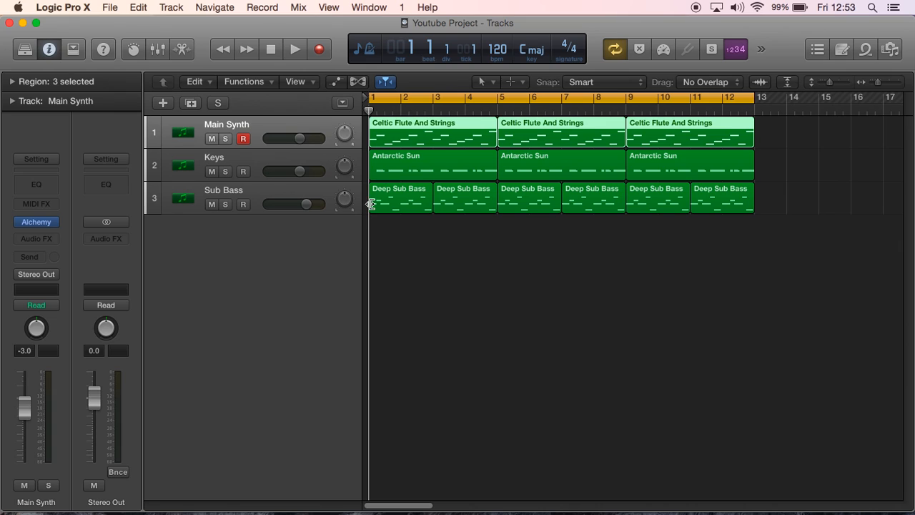
{"action": "left_click", "coordinate": [52, 50]}
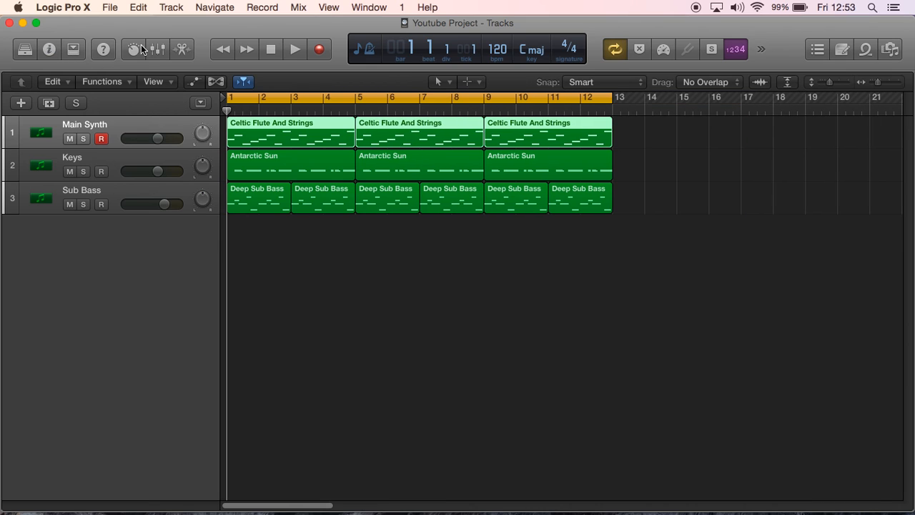
- Play the arrangement from bar 1 with the system volume lowered, and stop playback
{"action": "left_click", "coordinate": [293, 50]}
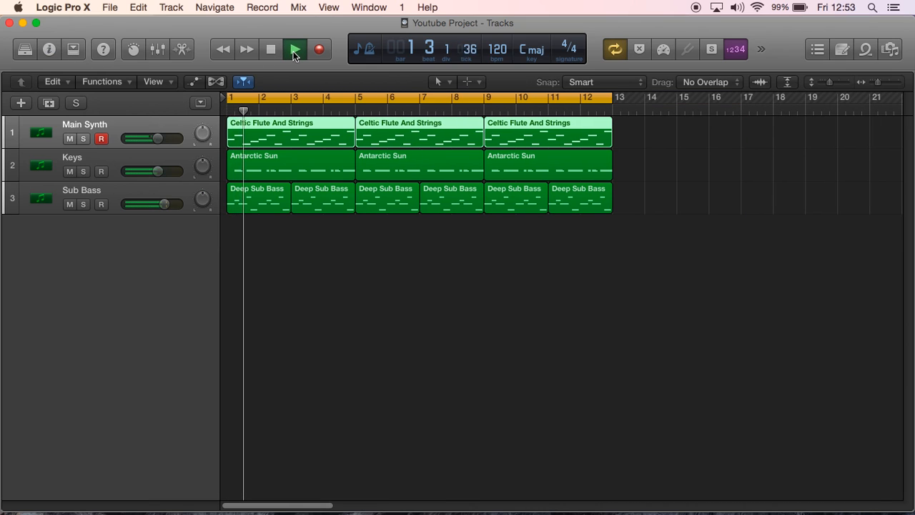
{"action": "key", "text": "XF86AudioLowerVolume"}
{"action": "key", "text": "XF86AudioLowerVolume"}
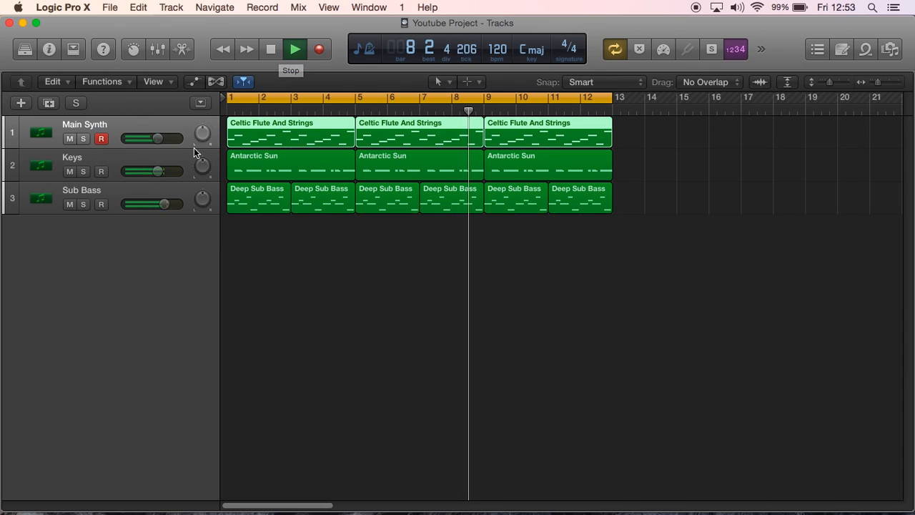
{"action": "left_click", "coordinate": [270, 49]}
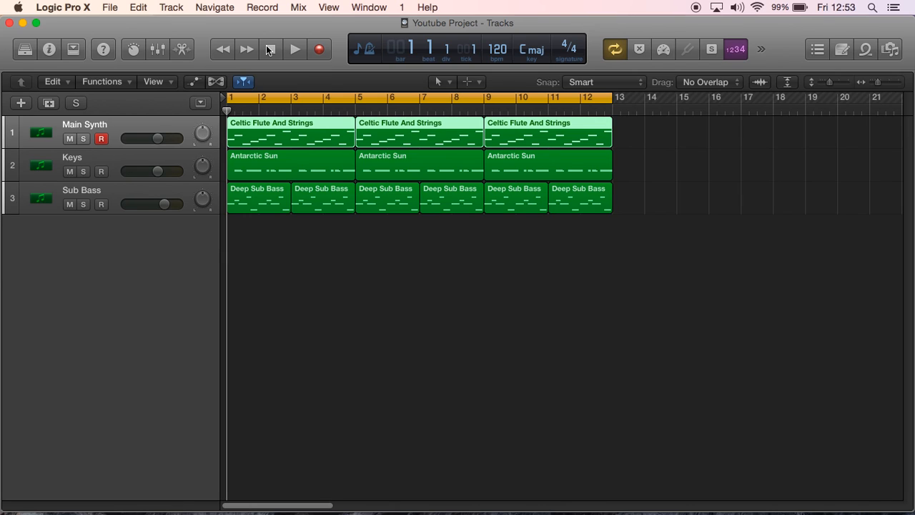
- Set the Sub Bass track's volume to -3.0 dB and check the balance with a short playback
{"action": "left_click_drag", "start_coordinate": [165, 204], "coordinate": [162, 204]}
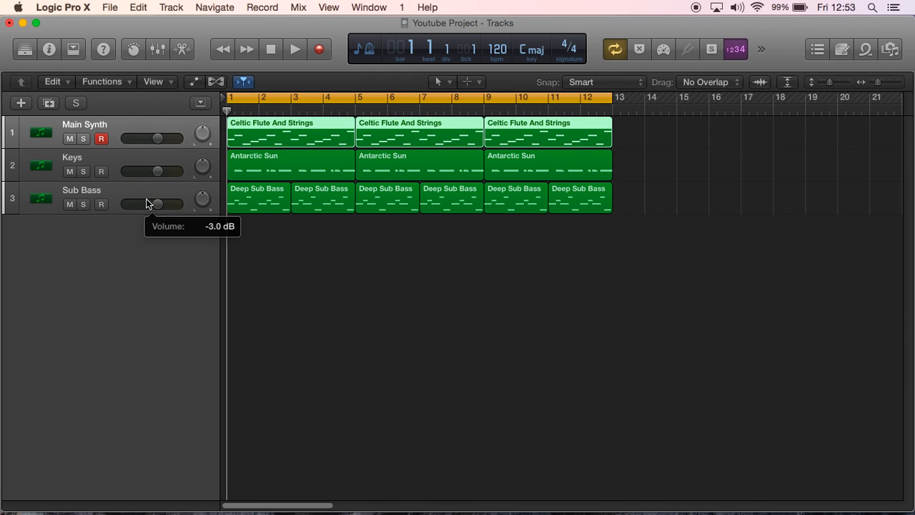
{"action": "left_click", "coordinate": [295, 49]}
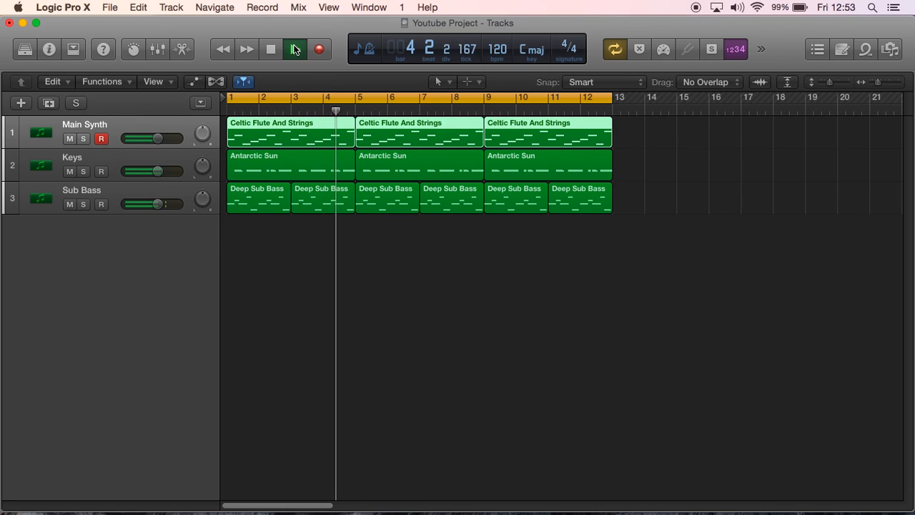
{"action": "left_click", "coordinate": [271, 48]}
{"action": "left_click", "coordinate": [271, 49]}
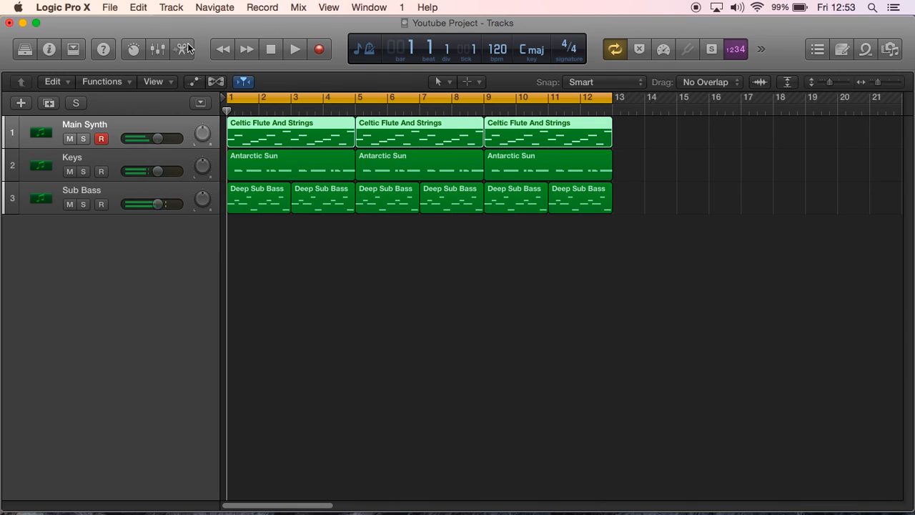
{"action": "left_click", "coordinate": [126, 187]}
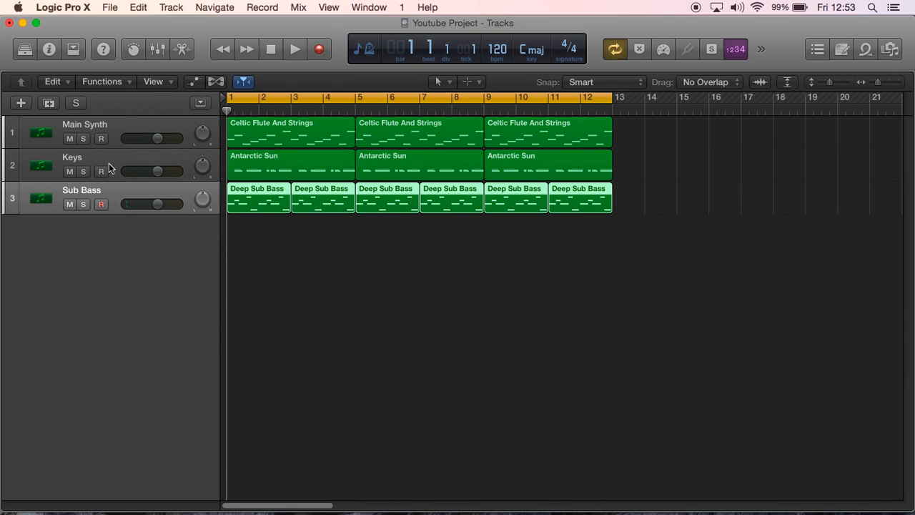
{"action": "left_click", "coordinate": [21, 105]}
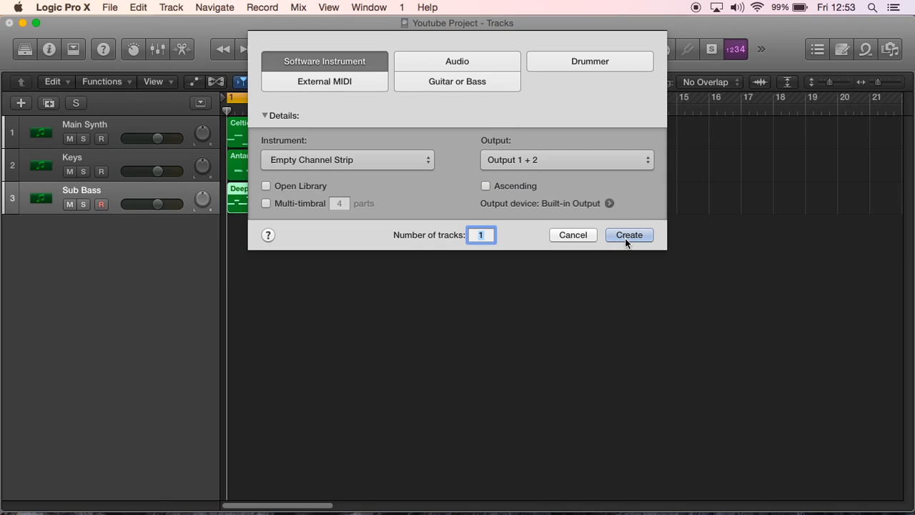
{"action": "left_click", "coordinate": [625, 239]}
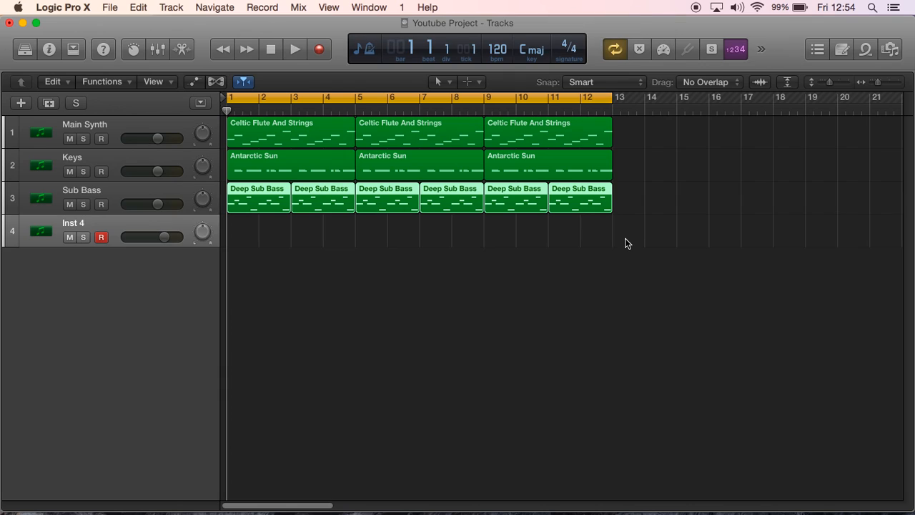
{"action": "left_click", "coordinate": [52, 50]}
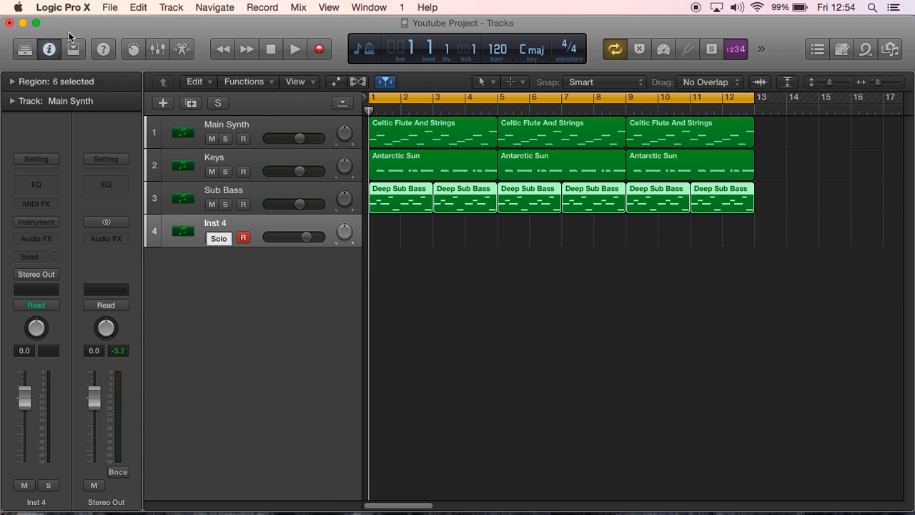
{"action": "left_click", "coordinate": [53, 52]}
{"action": "key", "text": "Delete"}
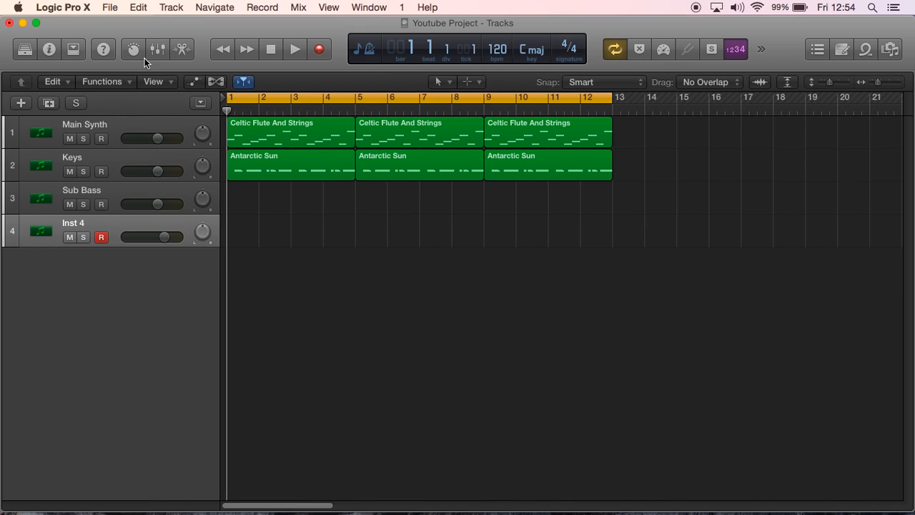
{"action": "left_click", "coordinate": [152, 7]}
{"action": "left_click", "coordinate": [152, 23]}
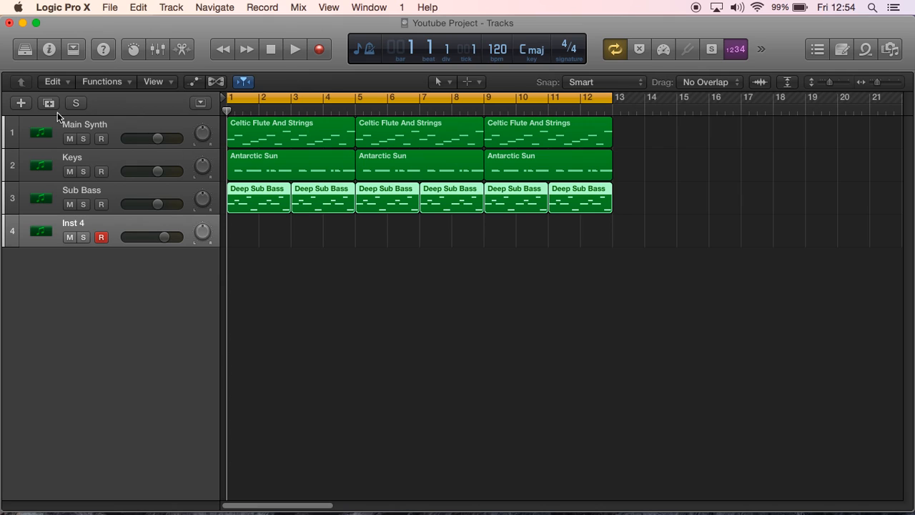
{"action": "left_click", "coordinate": [82, 223]}
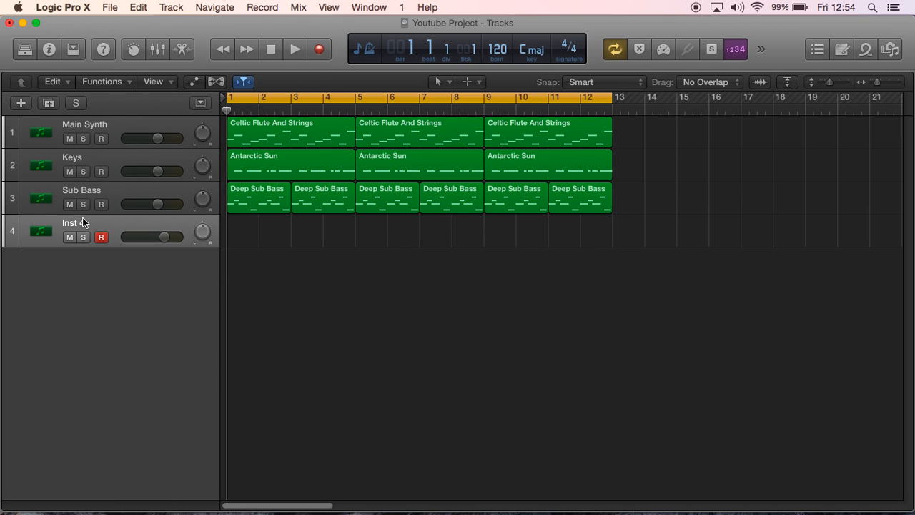
{"action": "key", "text": "super+BackSpace"}
- Create one software instrument track with an empty channel strip and load the stereo Alchemy synth on it
{"action": "left_click", "coordinate": [21, 104]}
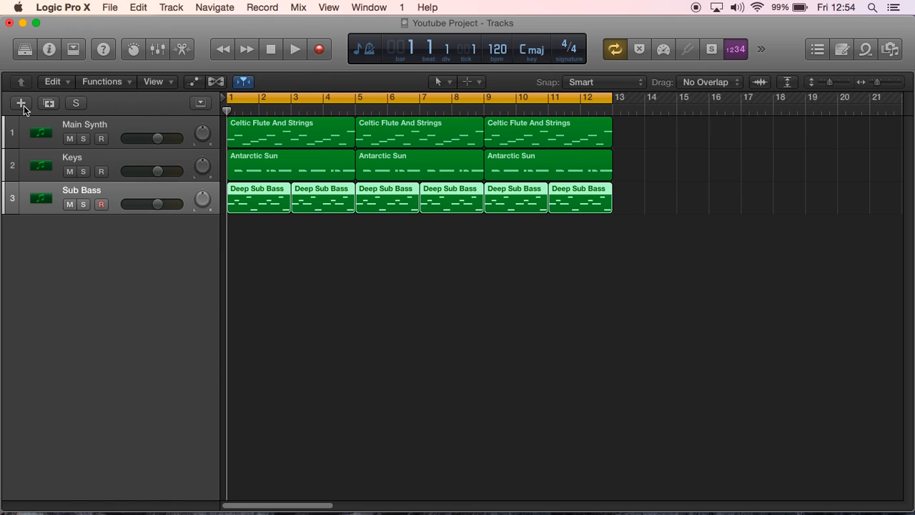
{"action": "left_click", "coordinate": [628, 236]}
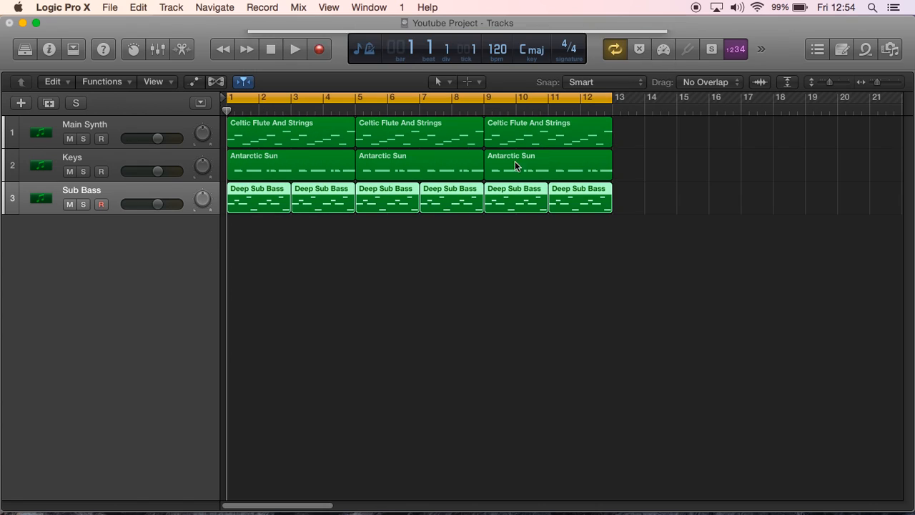
{"action": "left_click", "coordinate": [47, 48]}
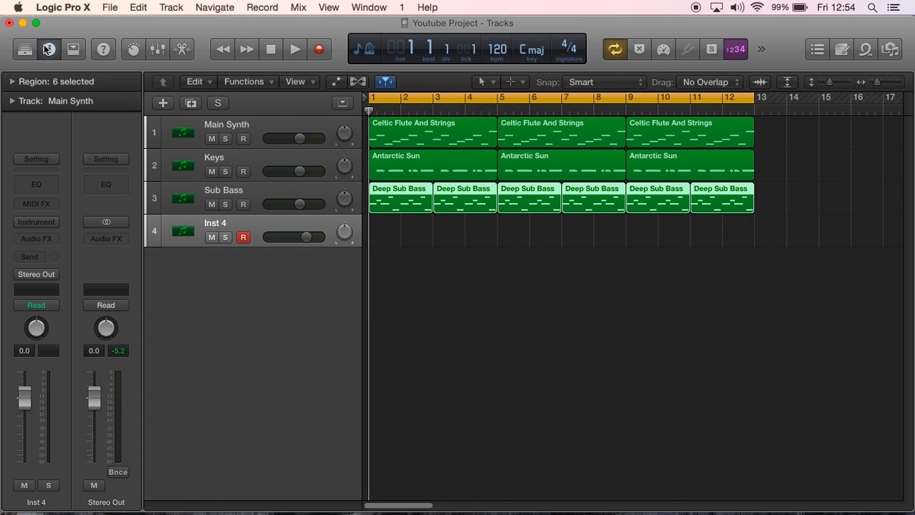
{"action": "left_click", "coordinate": [40, 223]}
{"action": "mouse_move", "coordinate": [43, 237]}
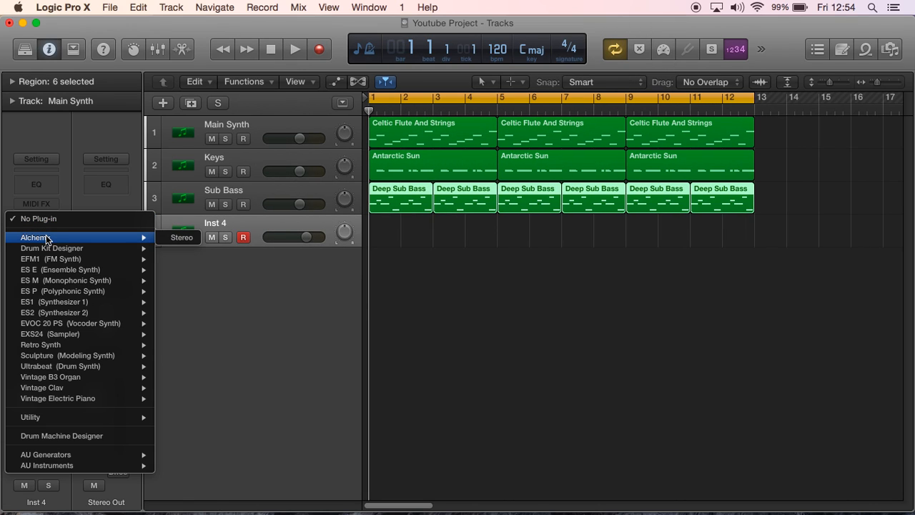
{"action": "left_click", "coordinate": [183, 238]}
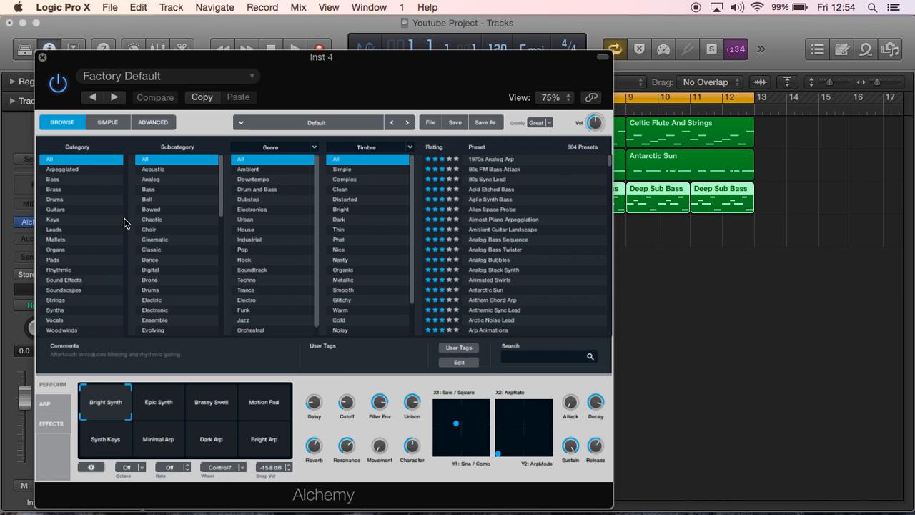
- Show the Musical Typing keyboard and play test notes with Alchemy's default sound
{"action": "left_click", "coordinate": [361, 6]}
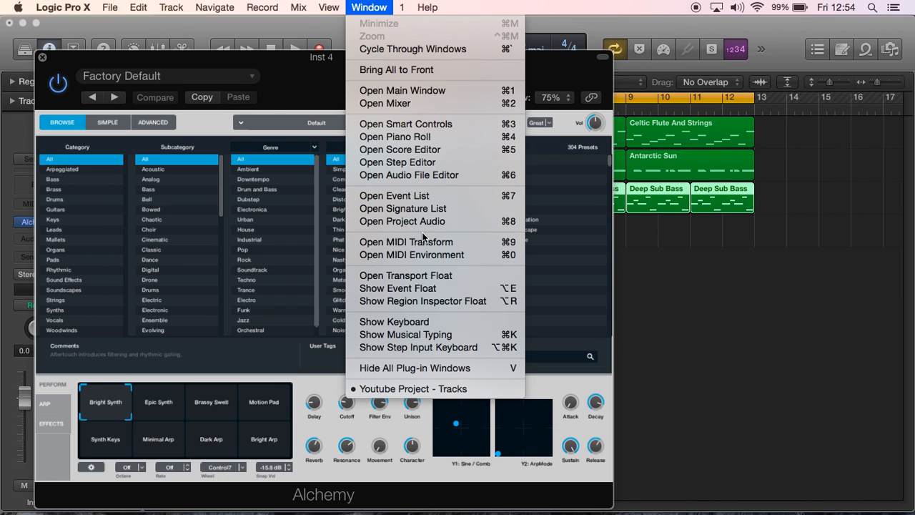
{"action": "left_click", "coordinate": [430, 334]}
{"action": "key", "text": "h"}
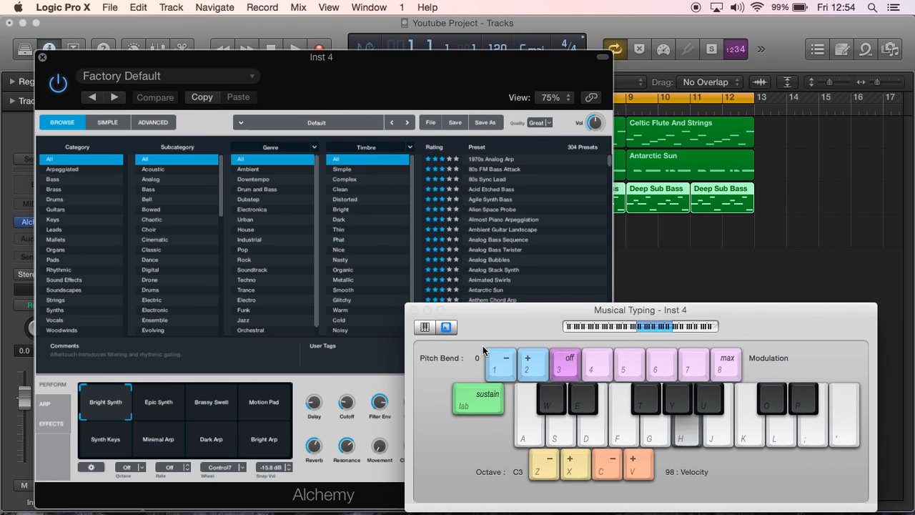
{"action": "key", "text": "k"}
{"action": "key", "text": "semicolon"}
{"action": "key", "text": "h"}
{"action": "key", "text": "semicolon"}
{"action": "key", "text": "d"}
{"action": "key", "text": "k"}
{"action": "key", "text": "h"}
{"action": "key", "text": "k"}
{"action": "key", "text": "d"}
{"action": "key", "text": "h"}
{"action": "key", "text": "semicolon"}
{"action": "key", "text": "d"}
{"action": "key", "text": "l"}
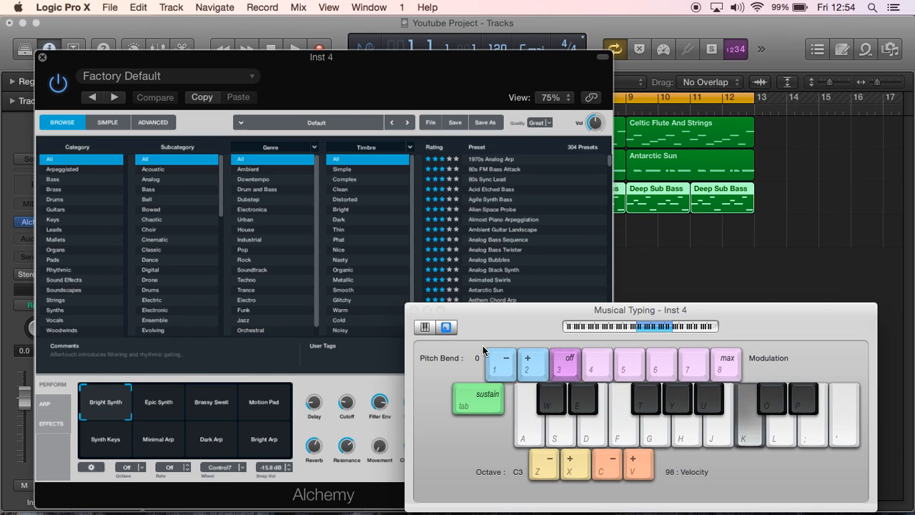
- Filter Alchemy's presets by the Organs category and audition Calm And Storm and Celestial Organ
{"action": "left_click", "coordinate": [86, 251]}
{"action": "key", "text": "h"}
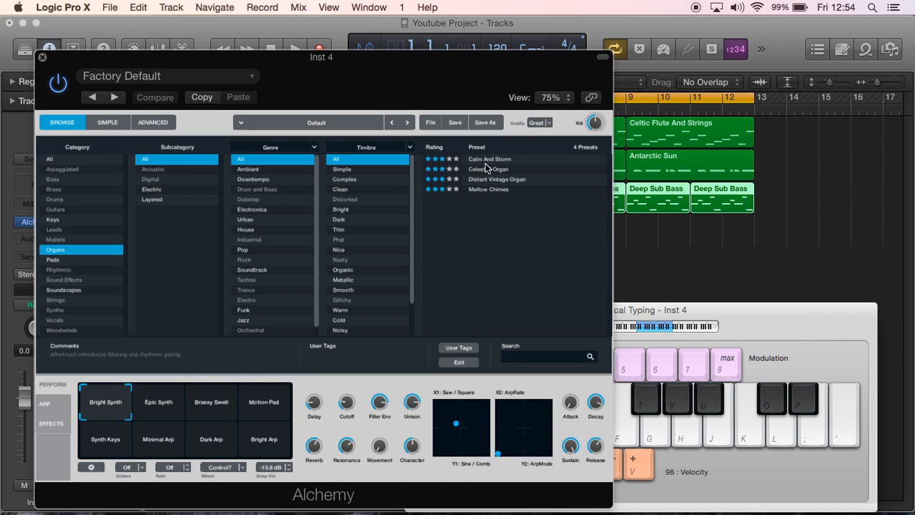
{"action": "left_click", "coordinate": [485, 164]}
{"action": "key", "text": "h"}
{"action": "key", "text": "semicolon"}
{"action": "key", "text": "k"}
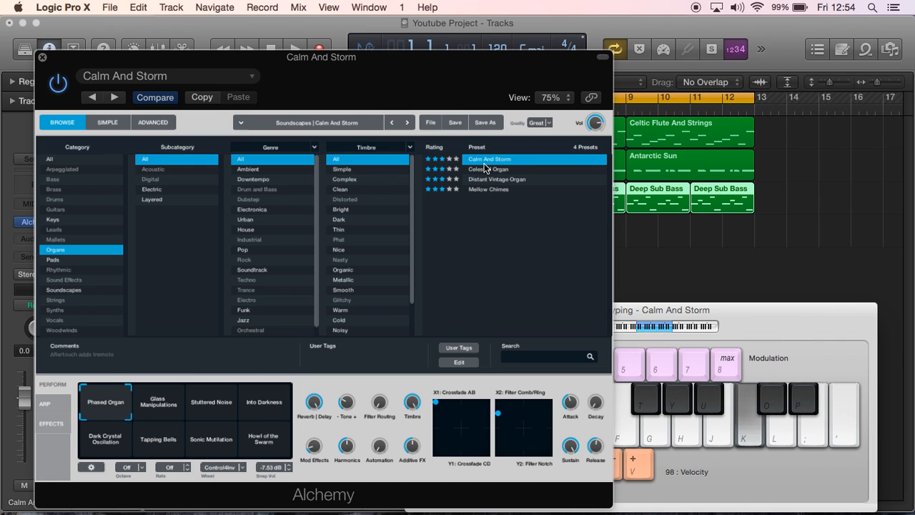
{"action": "key", "text": "h"}
{"action": "left_click", "coordinate": [483, 171]}
{"action": "key", "text": "h"}
{"action": "key", "text": "h"}
{"action": "key", "text": "semicolon"}
{"action": "key", "text": "k"}
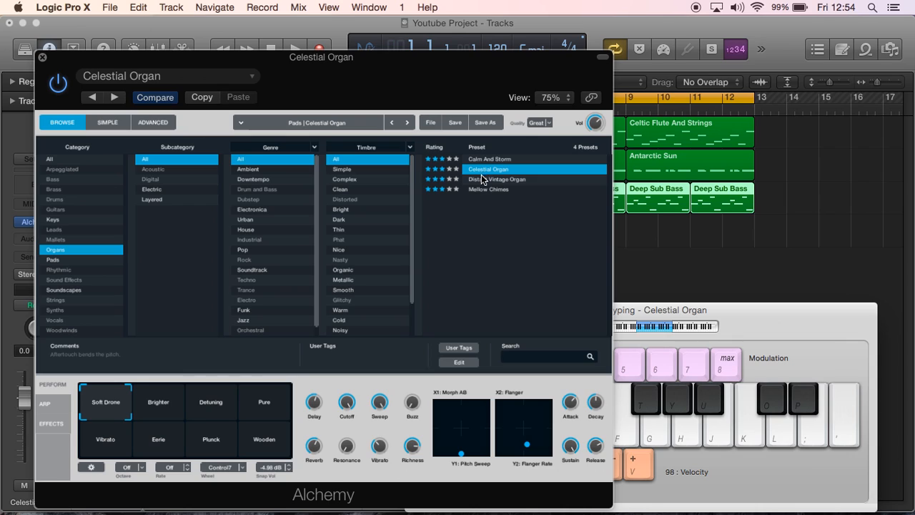
- Audition the organ presets Distant Vintage Organ and Mellow Chimes with test notes
{"action": "left_click", "coordinate": [480, 179]}
{"action": "key", "text": "h"}
{"action": "key", "text": "k"}
{"action": "key", "text": "h"}
{"action": "key", "text": "semicolon"}
{"action": "key", "text": "h"}
{"action": "key", "text": "k"}
{"action": "key", "text": "h"}
{"action": "key", "text": "semicolon"}
{"action": "left_click", "coordinate": [485, 189]}
{"action": "key", "text": "k"}
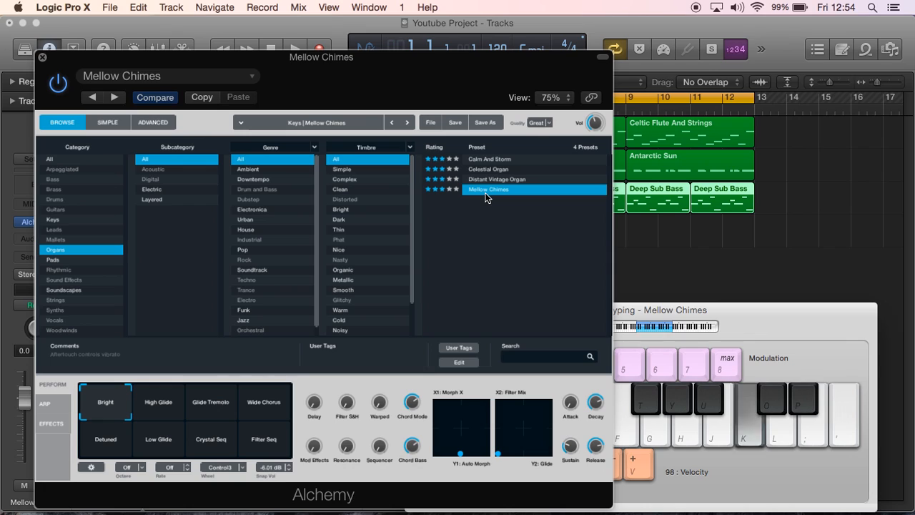
- Shift the Musical Typing range to octave C5 and set the new synth track's volume to -3.0 dB
{"action": "left_click", "coordinate": [675, 326]}
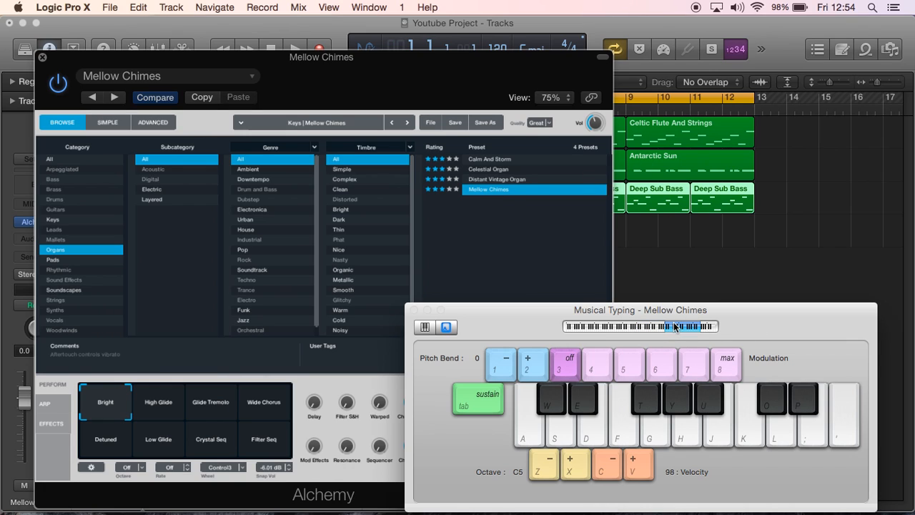
{"action": "left_click_drag", "start_coordinate": [294, 79], "coordinate": [583, 95]}
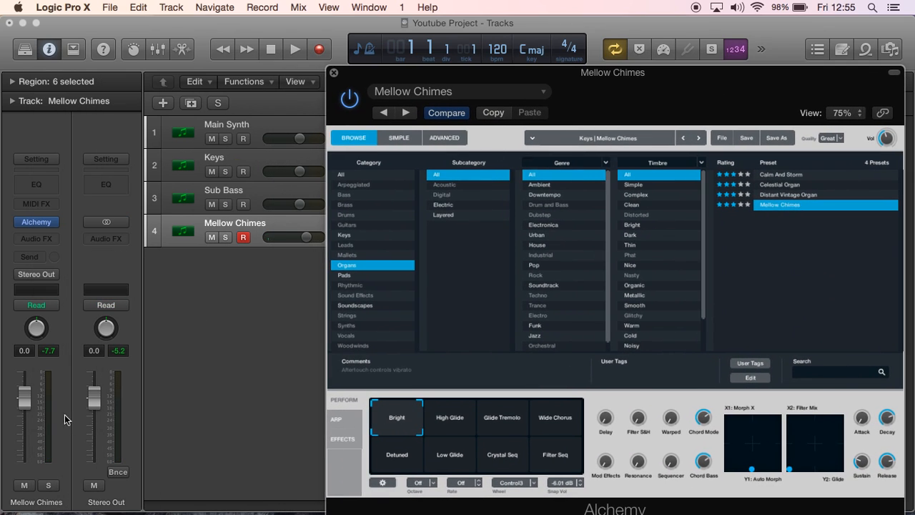
{"action": "left_click_drag", "start_coordinate": [29, 399], "coordinate": [29, 409]}
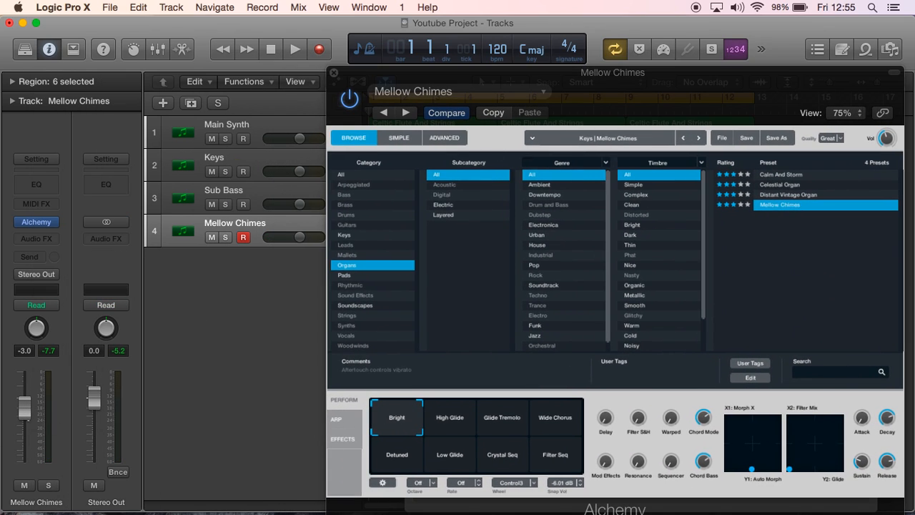
{"action": "left_click_drag", "start_coordinate": [584, 72], "coordinate": [277, 31]}
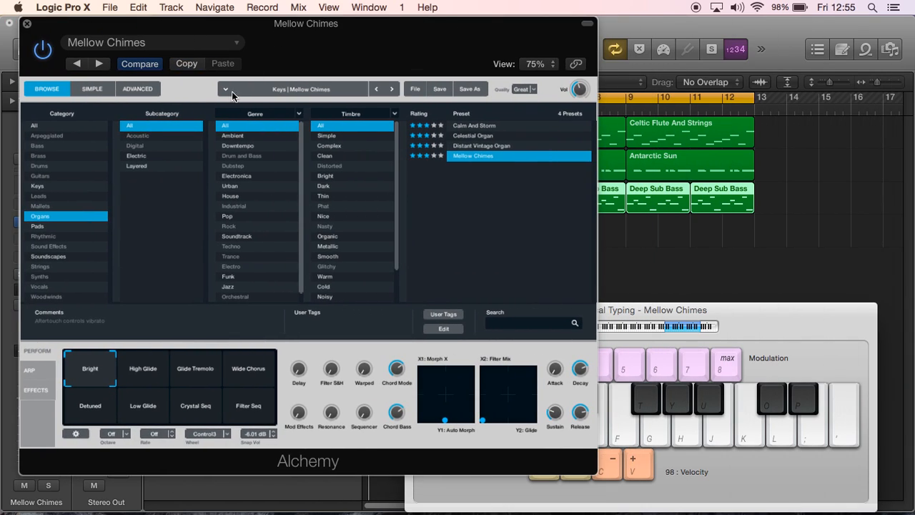
- Switch Alchemy's preset category to Pads and audition Celestial Voices and Dark Percussion Layers
{"action": "left_click", "coordinate": [94, 228]}
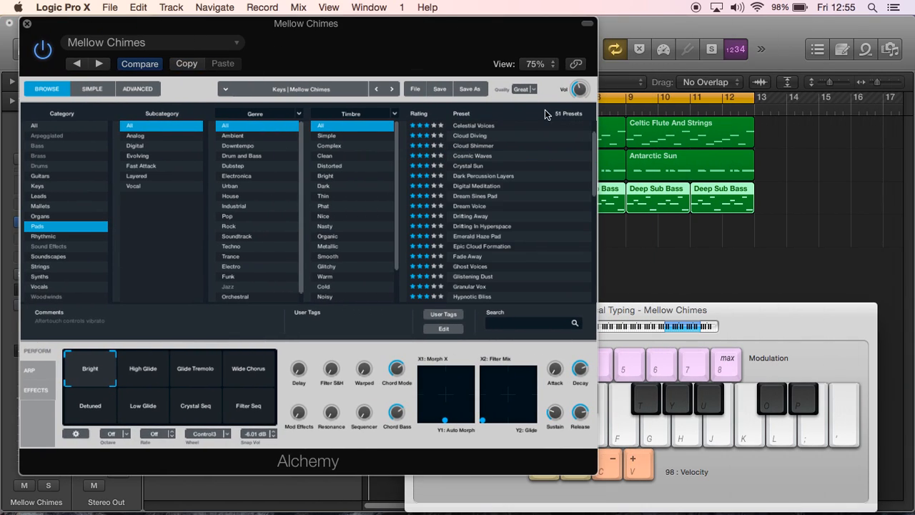
{"action": "left_click", "coordinate": [534, 126]}
{"action": "key", "text": "h"}
{"action": "key", "text": "h"}
{"action": "left_click", "coordinate": [523, 175]}
{"action": "key", "text": "h"}
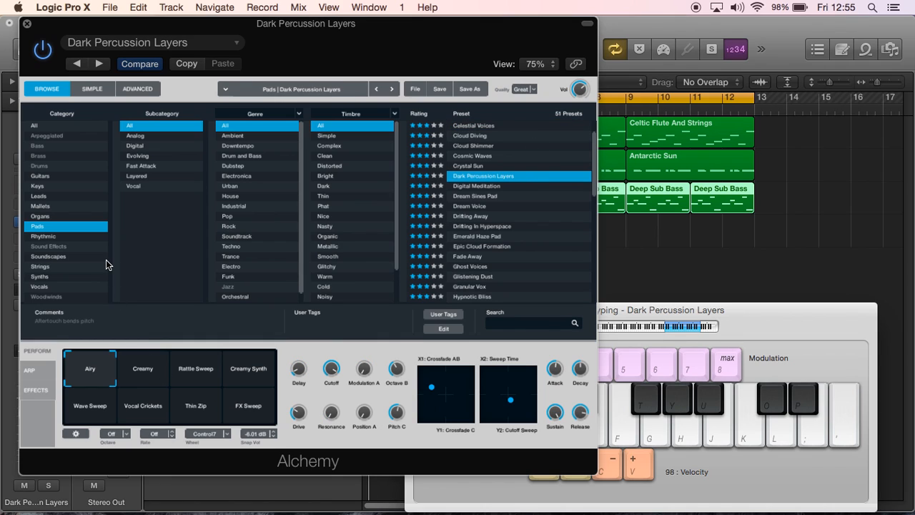
- Load the Chimera Bells preset from Alchemy's Mallets category, play test notes and move the plug-in window clear of the arrangement
{"action": "left_click", "coordinate": [76, 226]}
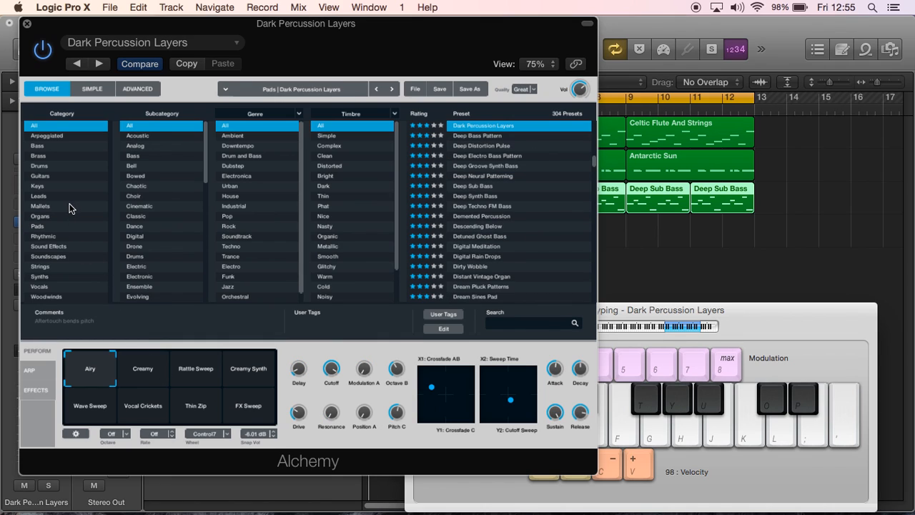
{"action": "left_click", "coordinate": [72, 206]}
{"action": "left_click", "coordinate": [510, 126]}
{"action": "key", "text": "k"}
{"action": "key", "text": "h"}
{"action": "key", "text": "k"}
{"action": "left_click_drag", "start_coordinate": [398, 34], "coordinate": [516, 244]}
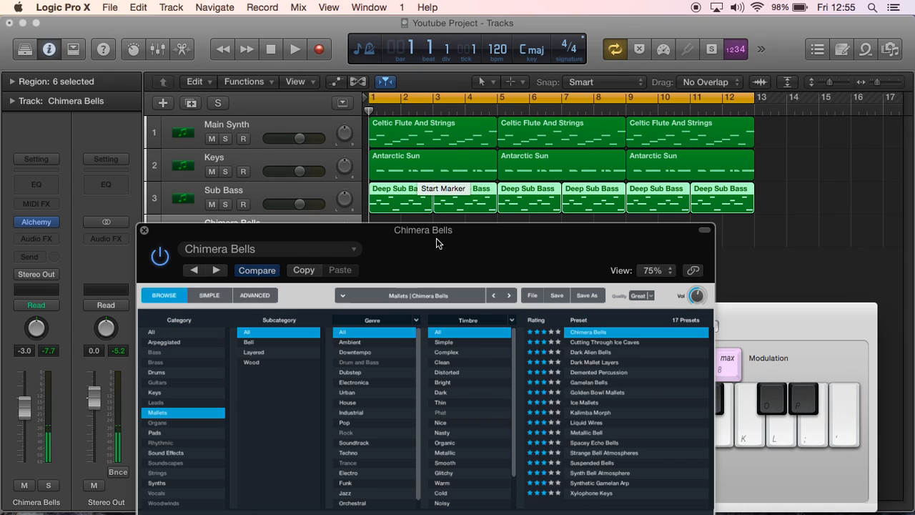
- Set the Musical Typing range to octave C4, test Chimera Bells with a few notes and close the Alchemy window
{"action": "left_click_drag", "start_coordinate": [437, 243], "coordinate": [359, 4]}
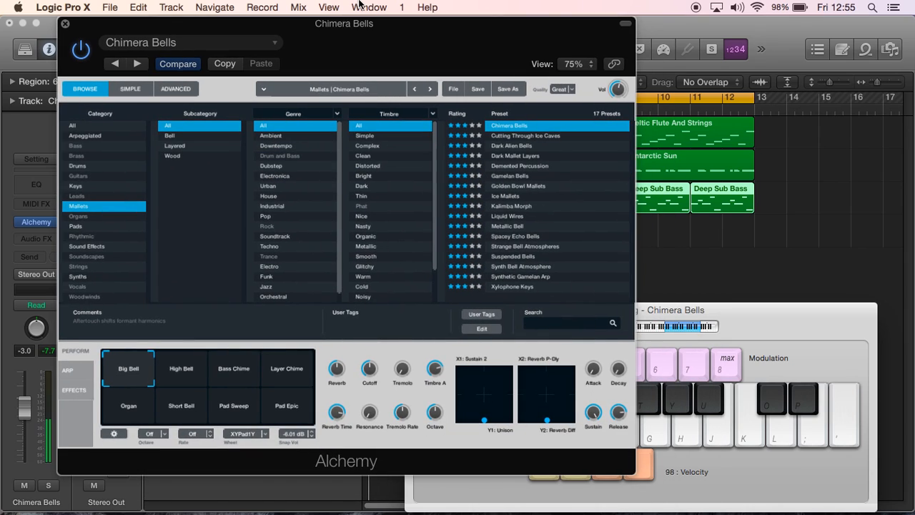
{"action": "left_click", "coordinate": [660, 326]}
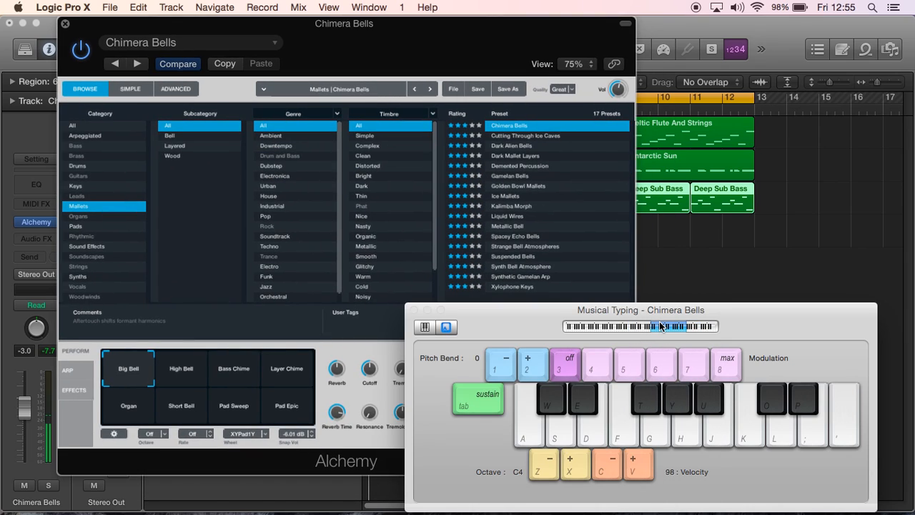
{"action": "key", "text": "s"}
{"action": "key", "text": "d"}
{"action": "key", "text": "h"}
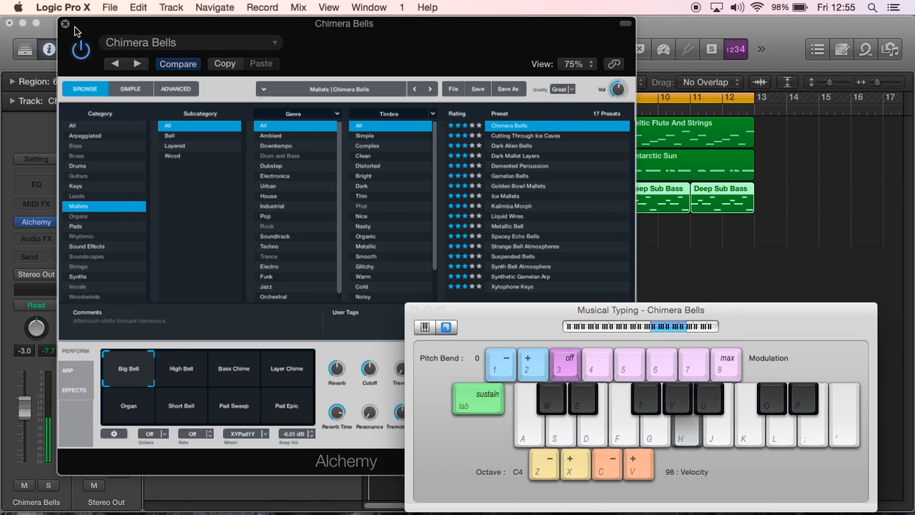
{"action": "key", "text": "s"}
{"action": "key", "text": "d"}
{"action": "left_click", "coordinate": [64, 25]}
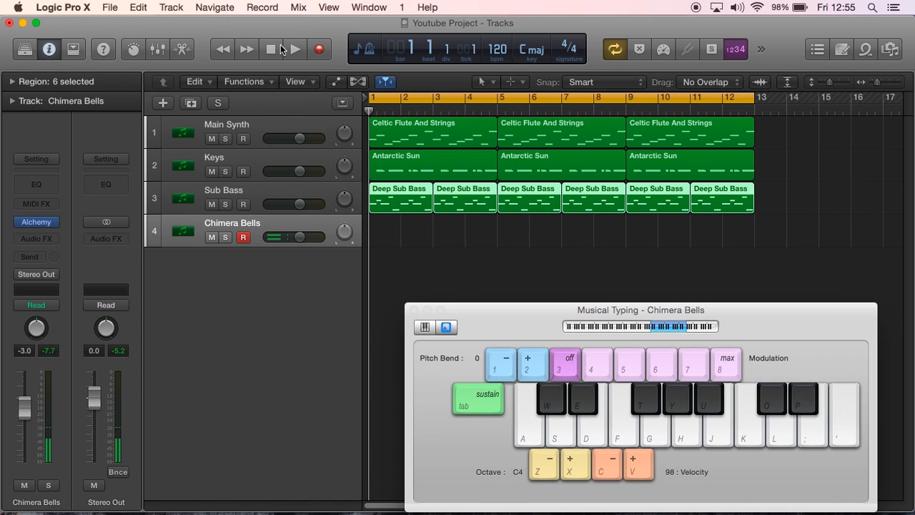
- Play back the arrangement while trying out a Chimera Bells note, and return the playhead to bar 1
{"action": "left_click", "coordinate": [292, 47]}
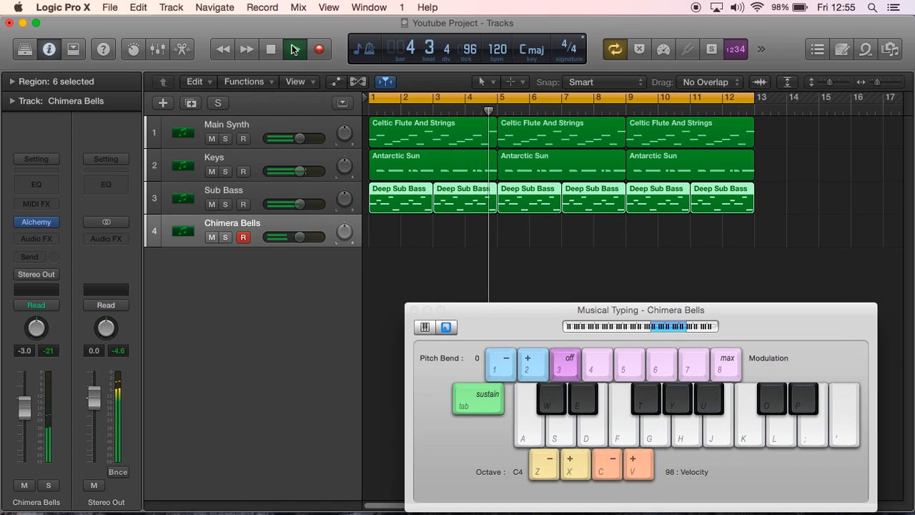
{"action": "key", "text": "s"}
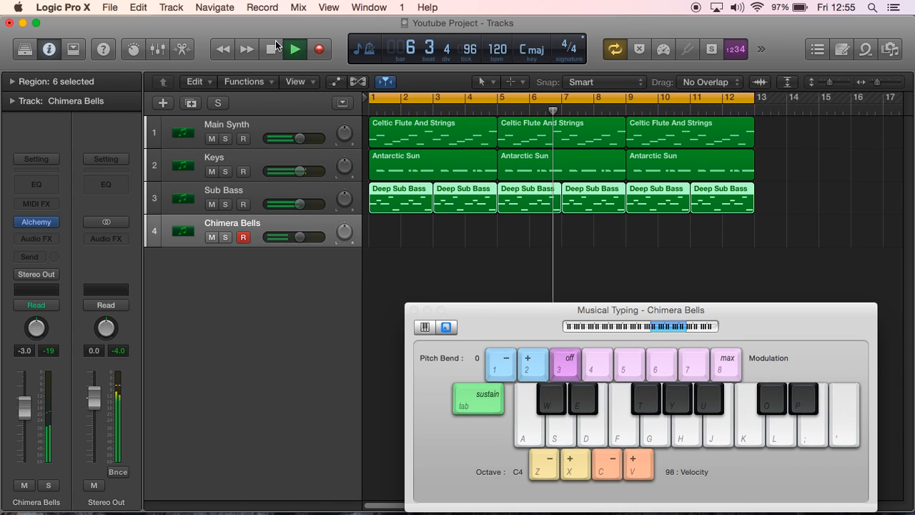
{"action": "left_click", "coordinate": [272, 46]}
{"action": "left_click", "coordinate": [272, 45]}
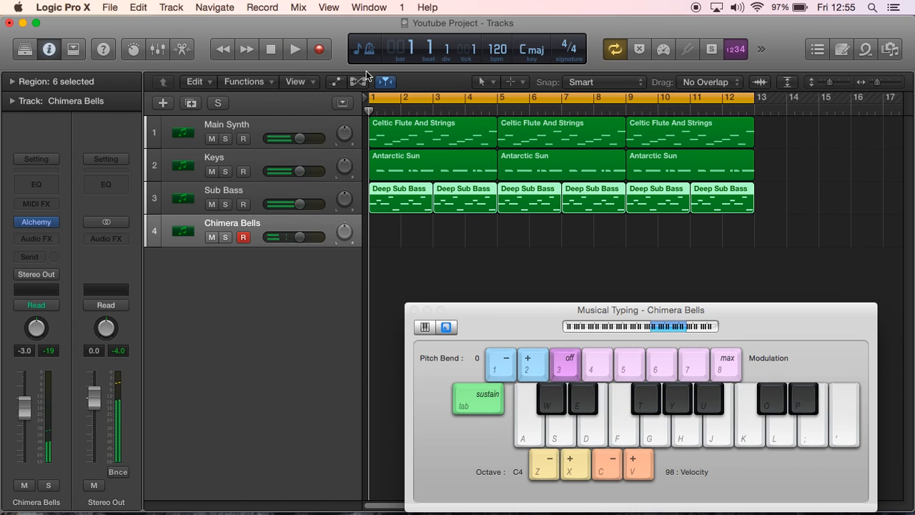
- Record the three-note phrase A4, D4, E4 on the Chimera Bells track over bars 1 and 2, and return to the start
{"action": "left_click", "coordinate": [319, 49]}
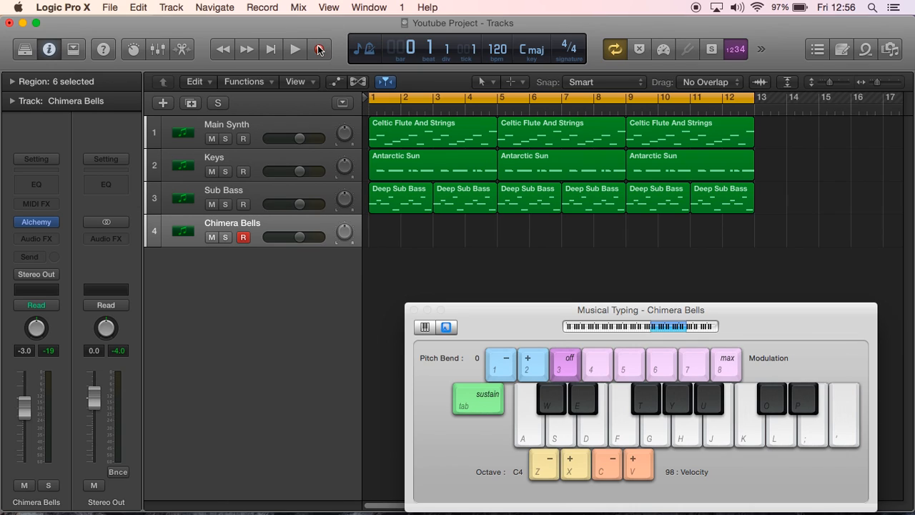
{"action": "key", "text": "h"}
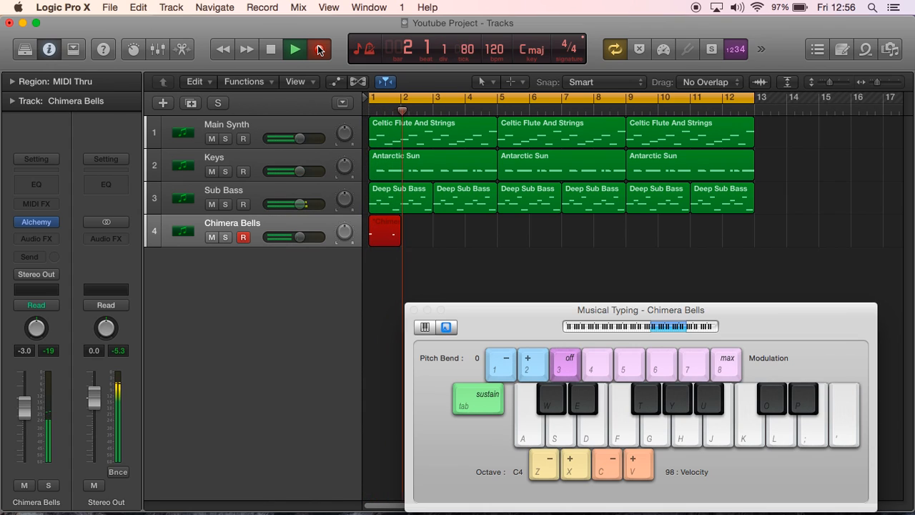
{"action": "key", "text": "d"}
{"action": "left_click", "coordinate": [271, 49]}
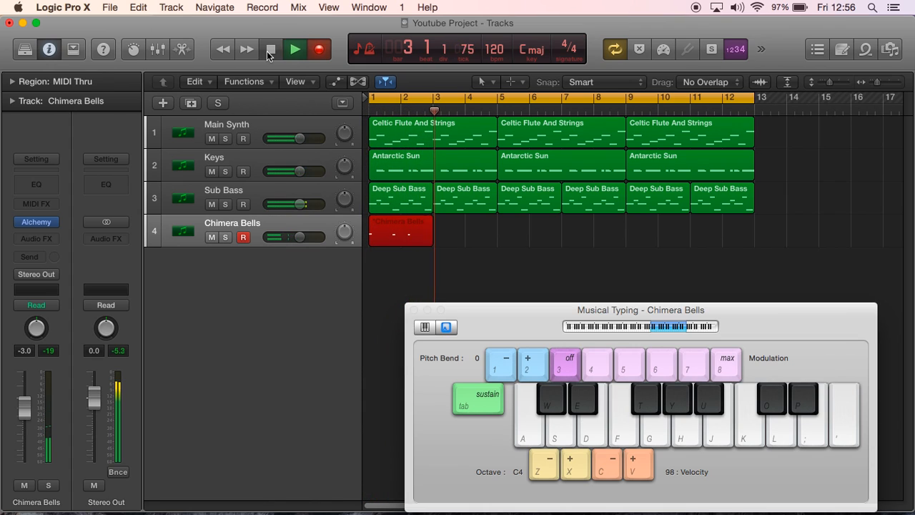
{"action": "left_click", "coordinate": [271, 49]}
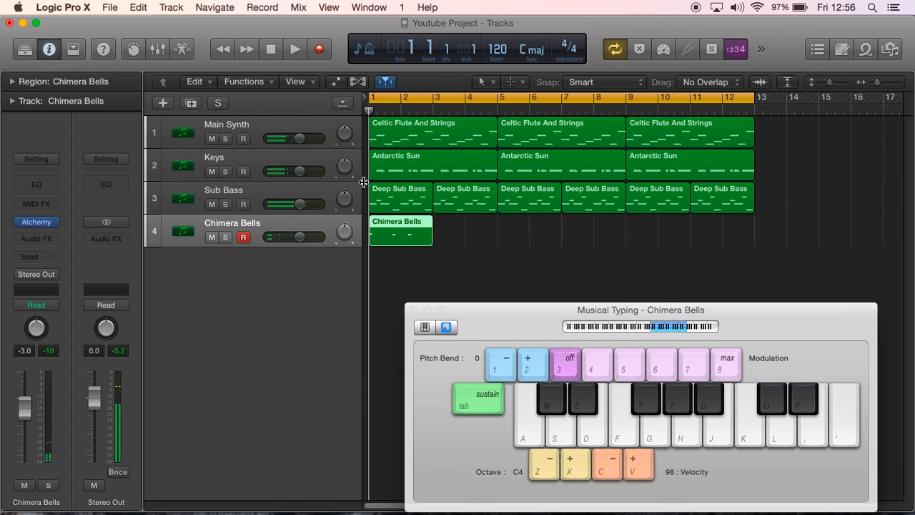
- Open the recorded Chimera Bells region in the Piano Roll, extend it to bar 5 and copy its three notes to bar 3
{"action": "double_click", "coordinate": [387, 227]}
{"action": "left_click", "coordinate": [412, 309]}
{"action": "left_click_drag", "start_coordinate": [429, 313], "coordinate": [336, 388]}
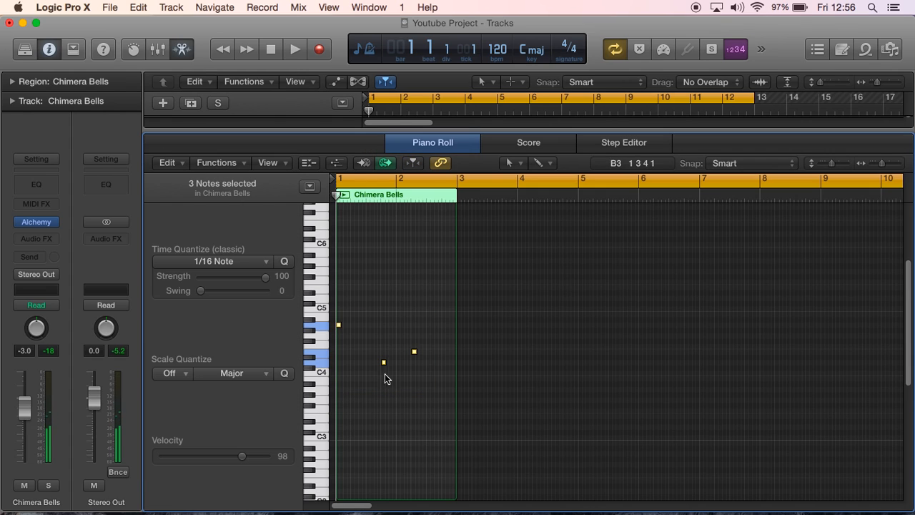
{"action": "left_click_drag", "start_coordinate": [457, 333], "coordinate": [580, 342]}
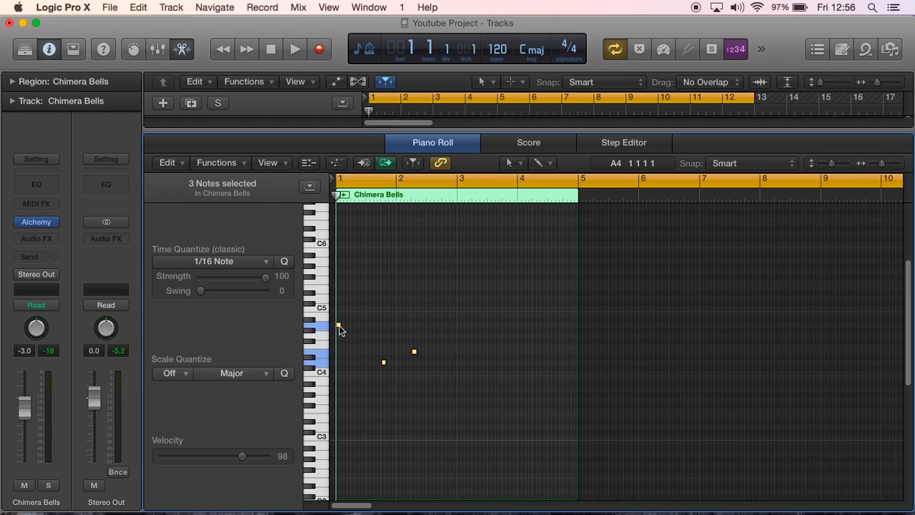
{"action": "mouse_move", "coordinate": [339, 325]}
{"action": "left_click_drag", "start_coordinate": [339, 325], "coordinate": [461, 325]}
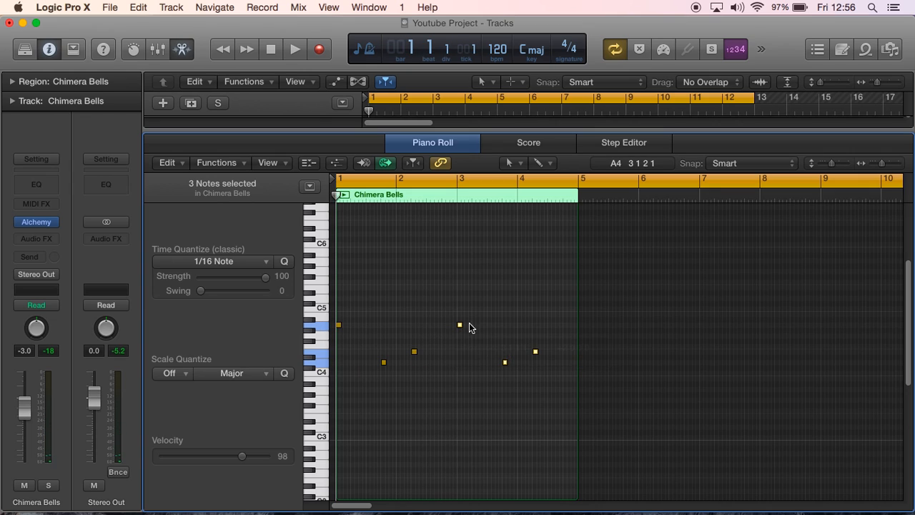
- Play back the extended Chimera Bells phrase with the other tracks and close the Piano Roll
{"action": "left_click", "coordinate": [295, 51]}
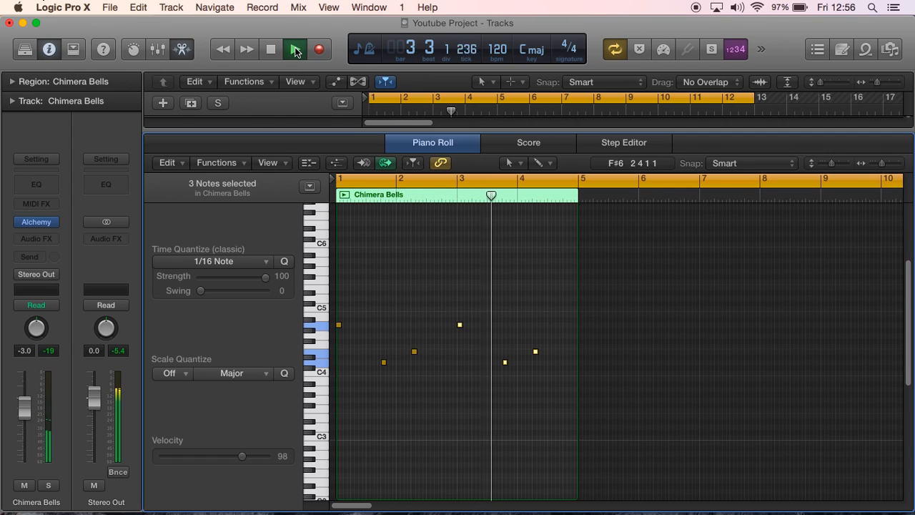
{"action": "left_click", "coordinate": [188, 49]}
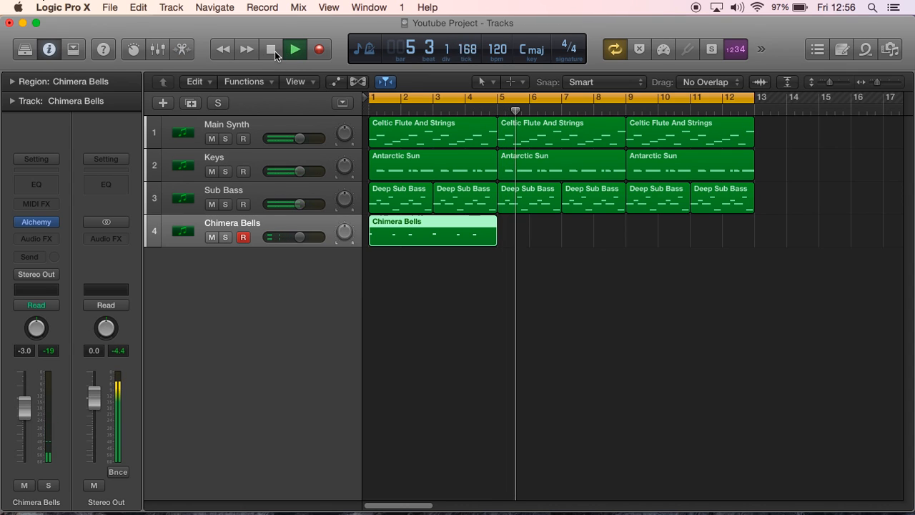
{"action": "left_click", "coordinate": [273, 50]}
- Hide the inspector and copy the four-bar Chimera Bells region to bars 5 and 9
{"action": "left_click", "coordinate": [49, 49]}
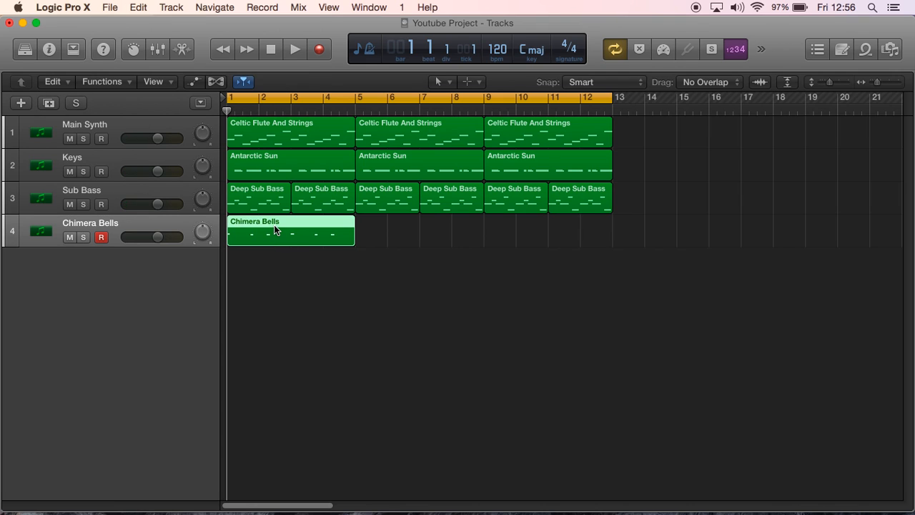
{"action": "left_click_drag", "start_coordinate": [275, 225], "coordinate": [526, 227]}
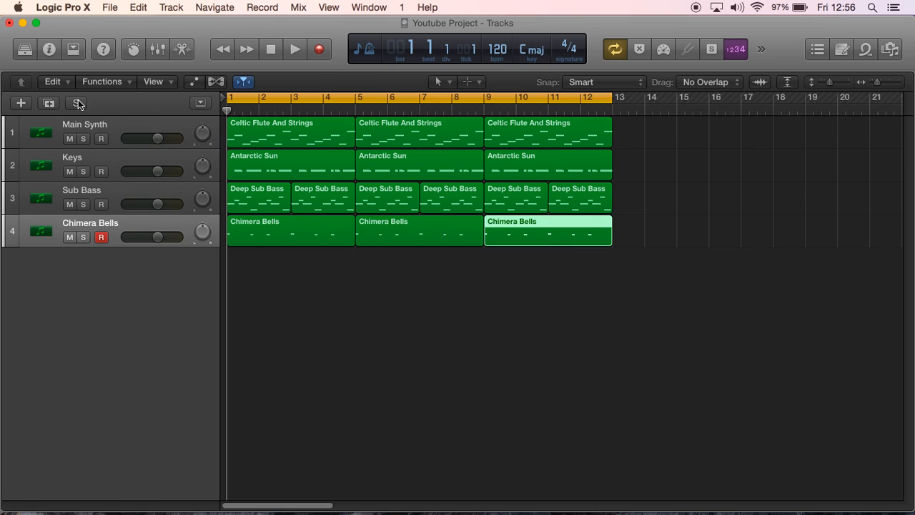
- Create one new software instrument track and load Alchemy in stereo on it
{"action": "left_click", "coordinate": [29, 102]}
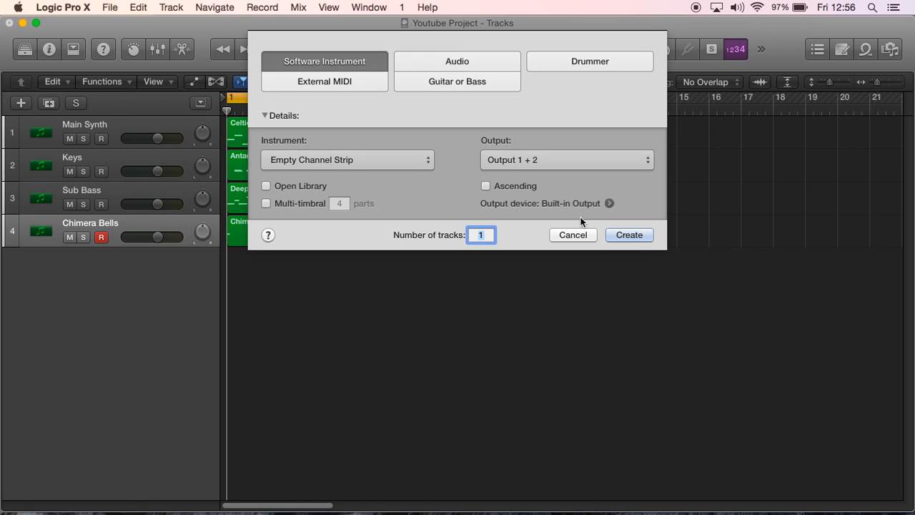
{"action": "left_click", "coordinate": [629, 234]}
{"action": "left_click", "coordinate": [54, 52]}
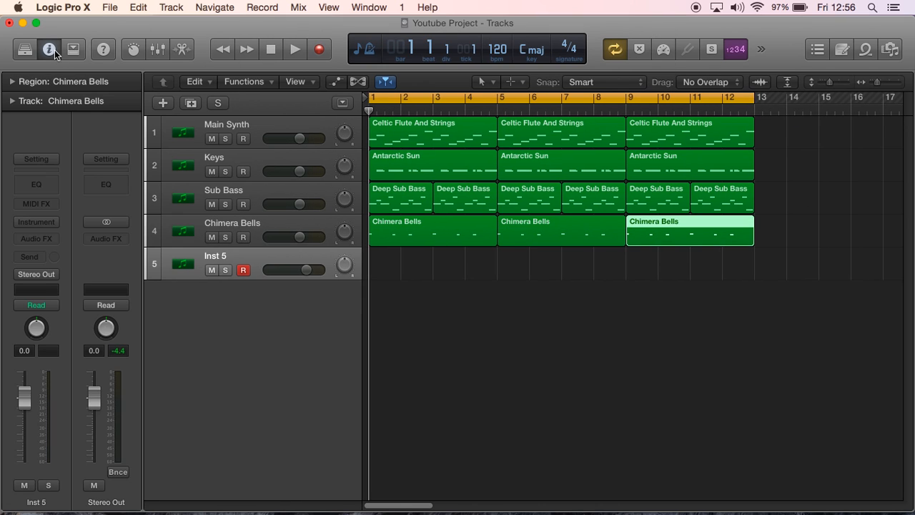
{"action": "left_click", "coordinate": [43, 222]}
{"action": "mouse_move", "coordinate": [63, 236]}
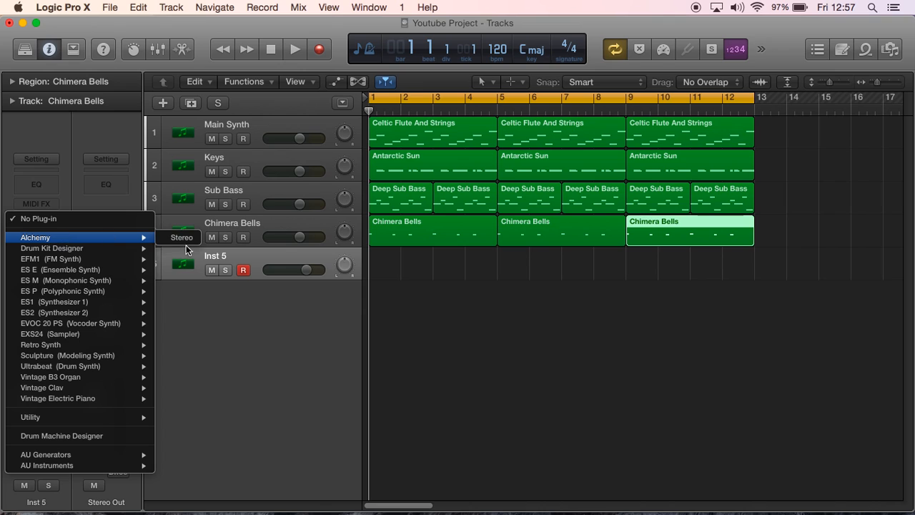
{"action": "left_click", "coordinate": [181, 238]}
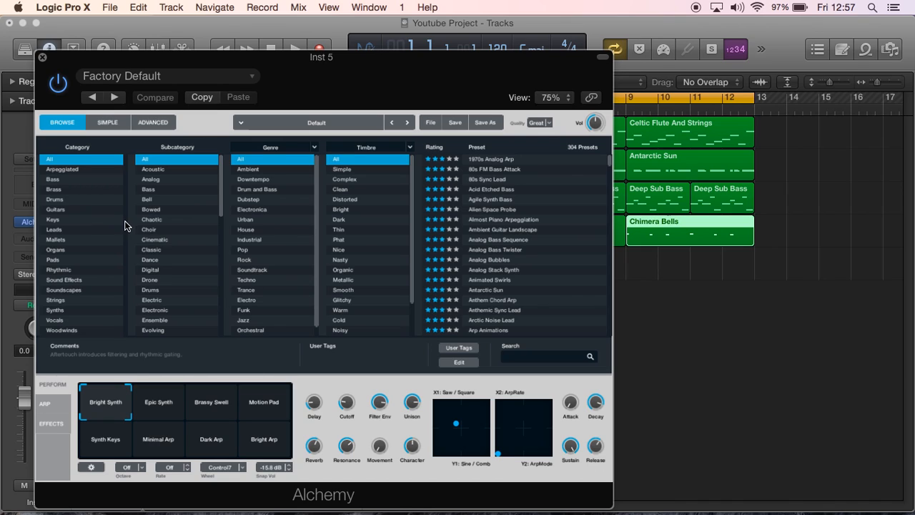
- Show the Musical Typing keyboard and filter Alchemy's presets to the Strings category
{"action": "left_click", "coordinate": [378, 7]}
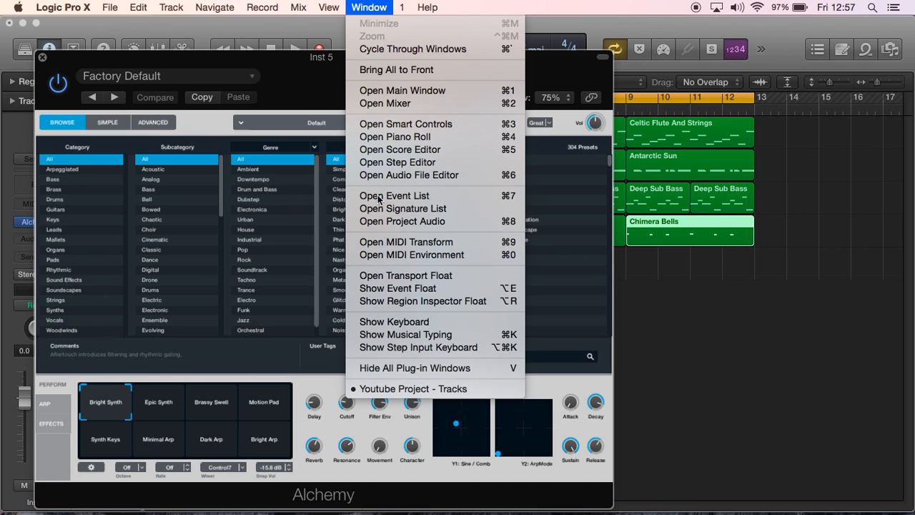
{"action": "left_click", "coordinate": [417, 334]}
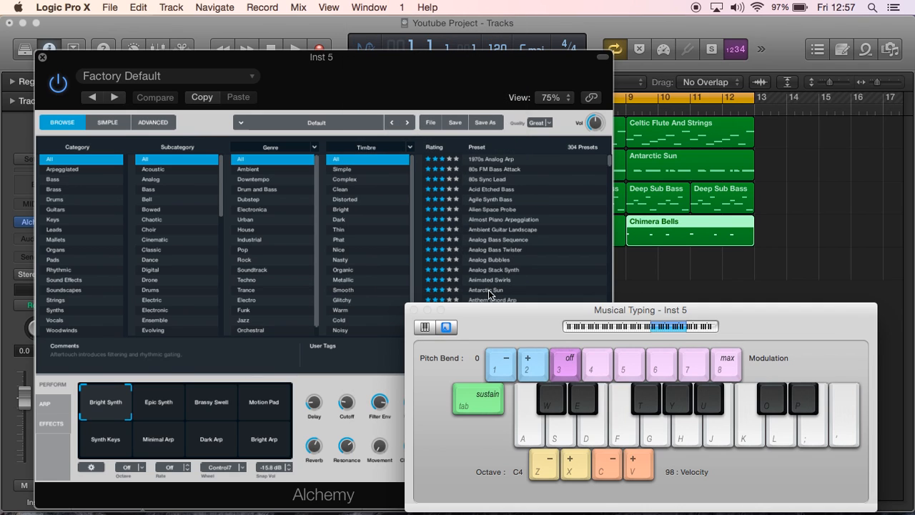
{"action": "key", "text": "y"}
{"action": "left_click", "coordinate": [62, 192]}
{"action": "left_click", "coordinate": [58, 161]}
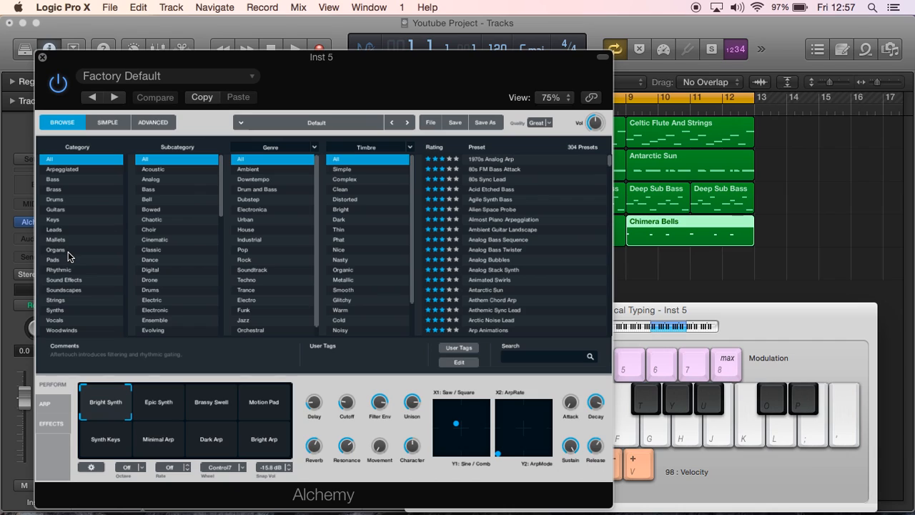
{"action": "left_click", "coordinate": [68, 300]}
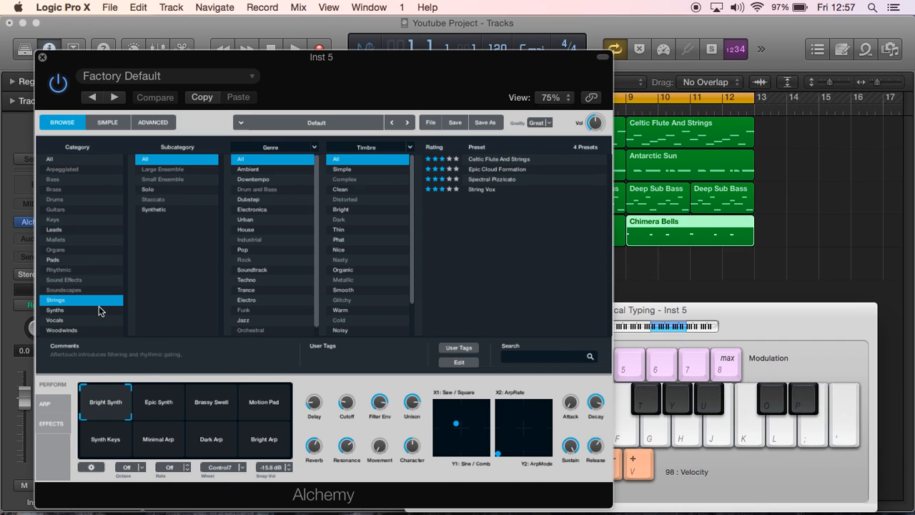
- Audition the Strings presets String Vox and Spectral Pizzicato with test notes, trying String Vox at octave C6 as well
{"action": "left_click", "coordinate": [492, 190]}
{"action": "key", "text": "h"}
{"action": "key", "text": "semicolon"}
{"action": "left_click", "coordinate": [694, 327]}
{"action": "key", "text": "h"}
{"action": "key", "text": "h"}
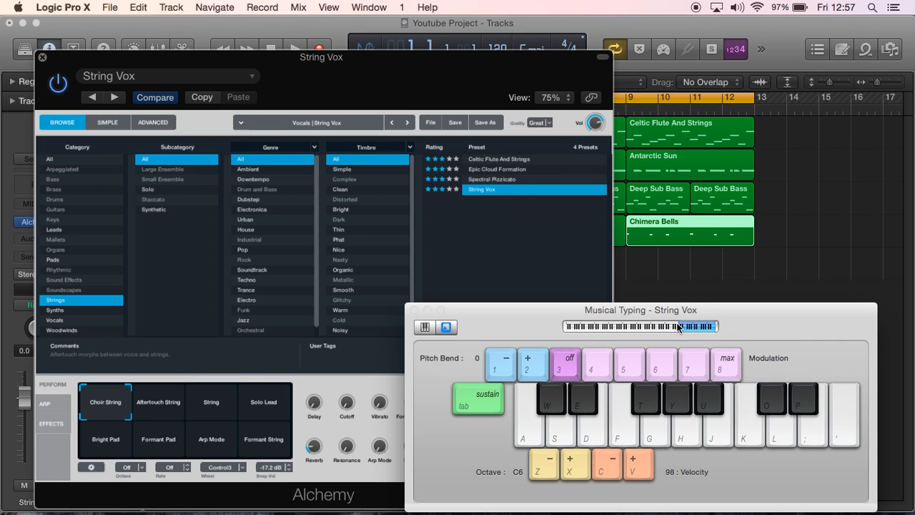
{"action": "left_click", "coordinate": [542, 175]}
{"action": "key", "text": "h"}
{"action": "key", "text": "t"}
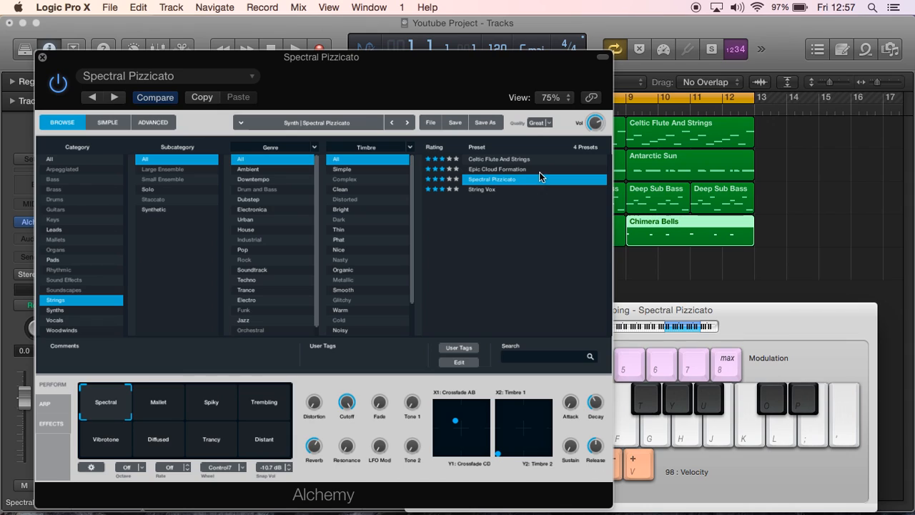
- Audition the Epic Cloud Formation preset with a run of test notes and load Celtic Flute And Strings
{"action": "left_click", "coordinate": [539, 172]}
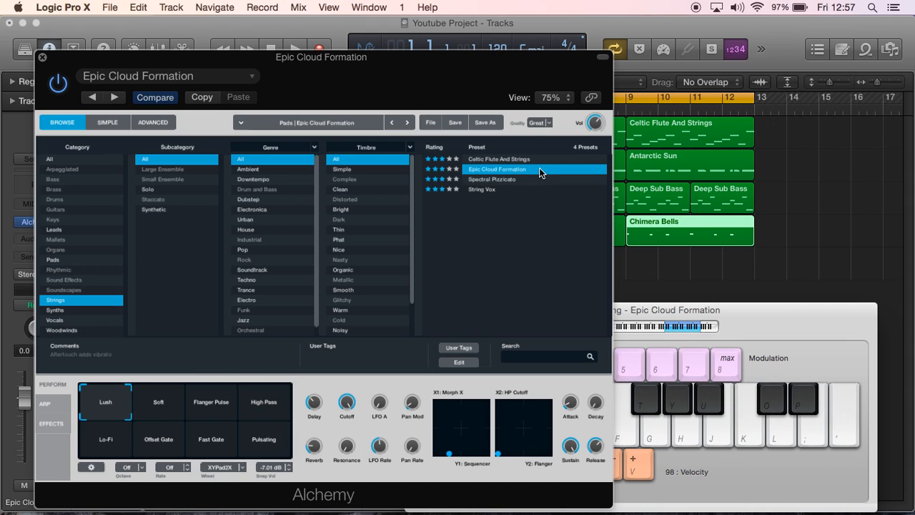
{"action": "key", "text": "h"}
{"action": "key", "text": "semicolon"}
{"action": "key", "text": "semicolon"}
{"action": "key", "text": "f"}
{"action": "key", "text": "h"}
{"action": "key", "text": "h"}
{"action": "key", "text": "semicolon"}
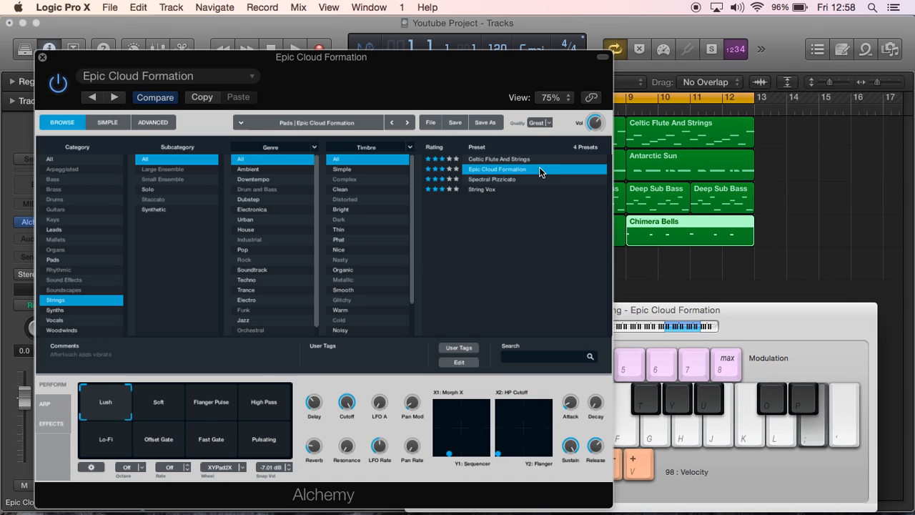
{"action": "key", "text": "k"}
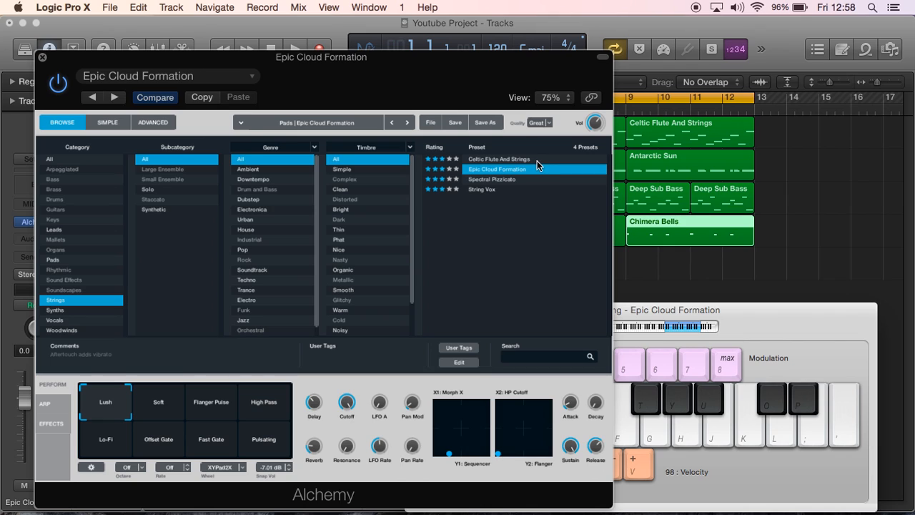
{"action": "left_click", "coordinate": [537, 159]}
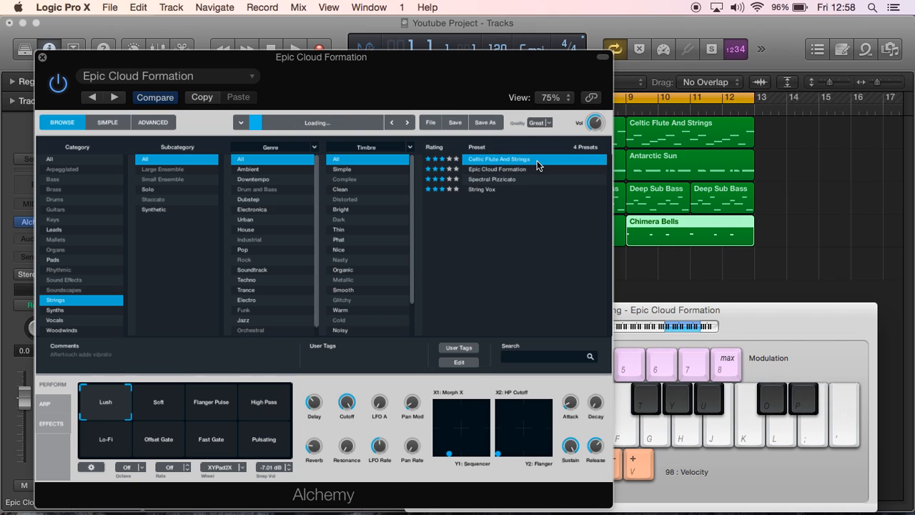
- Switch Alchemy's preset category to Synths, try Percolating Mercury with a test note and load Sharp Wobble Bass
{"action": "left_click", "coordinate": [76, 300]}
{"action": "left_click", "coordinate": [72, 310]}
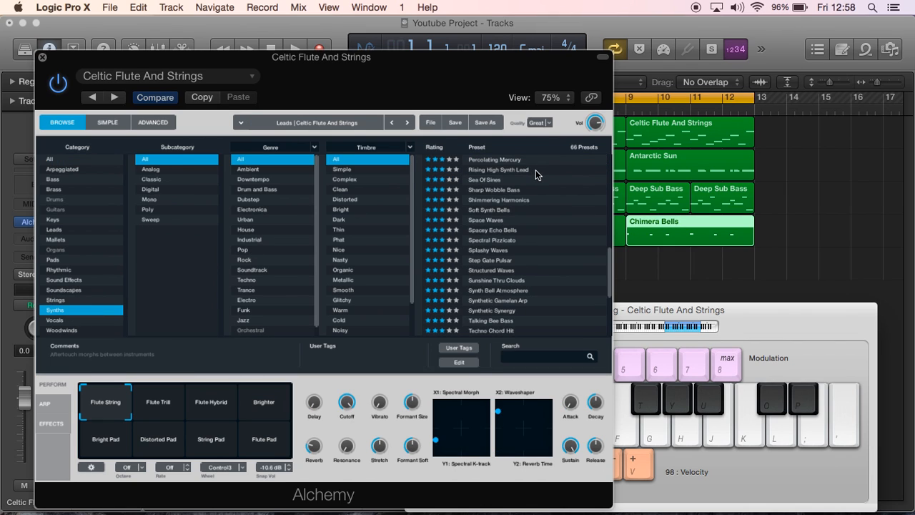
{"action": "left_click", "coordinate": [535, 170]}
{"action": "left_click", "coordinate": [524, 160]}
{"action": "key", "text": "h"}
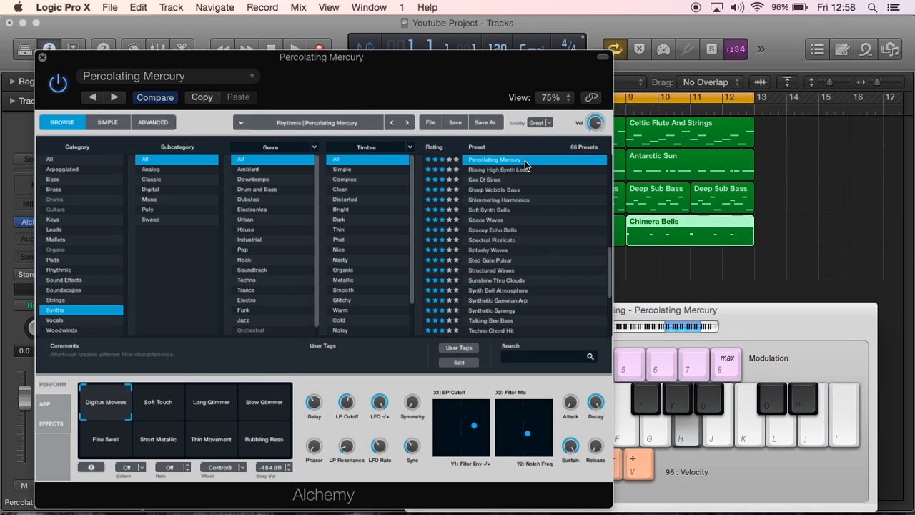
{"action": "left_click", "coordinate": [516, 190]}
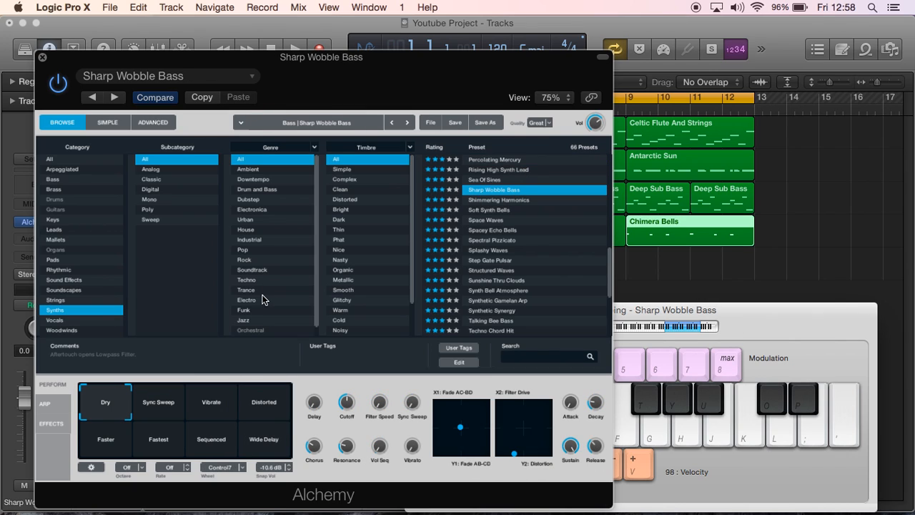
- Filter Alchemy's presets to the Vocals category and audition Dark Movements and Dream Voice with test notes
{"action": "left_click", "coordinate": [78, 320]}
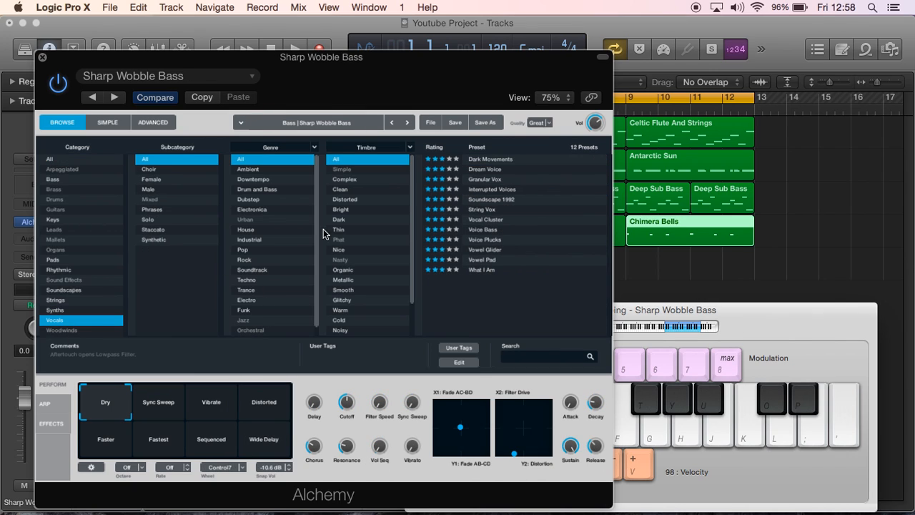
{"action": "left_click", "coordinate": [490, 160]}
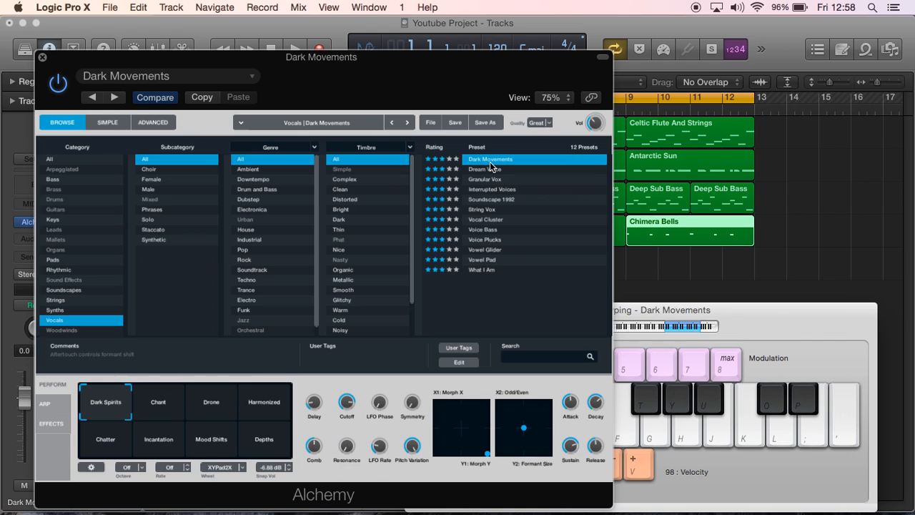
{"action": "key", "text": "semicolon"}
{"action": "key", "text": "k"}
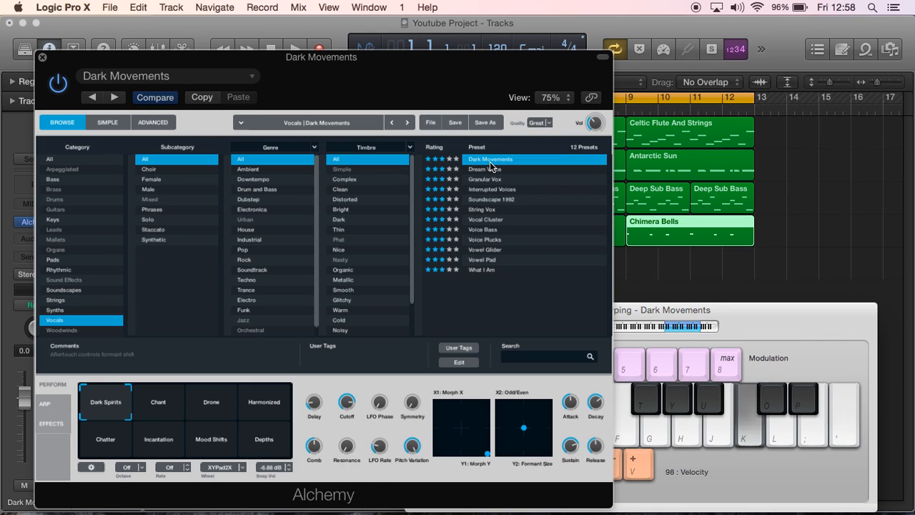
{"action": "key", "text": "h"}
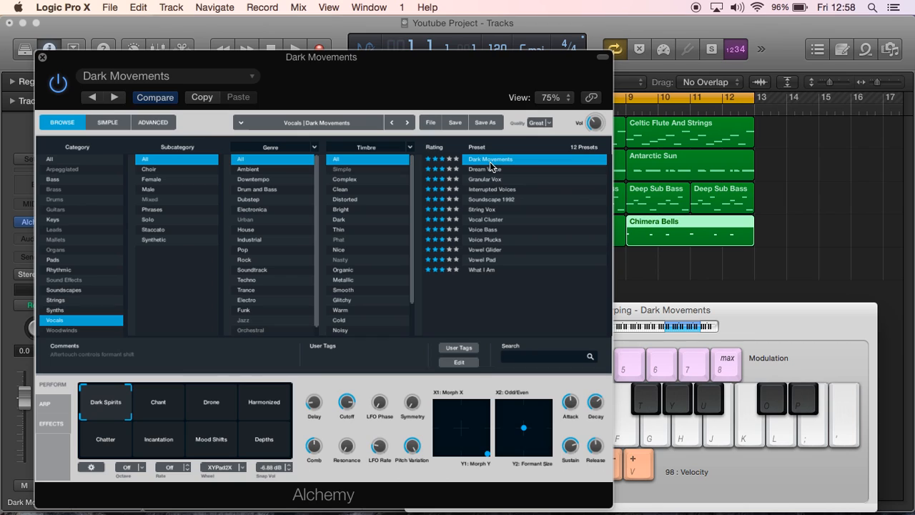
{"action": "left_click", "coordinate": [488, 169]}
{"action": "key", "text": "y"}
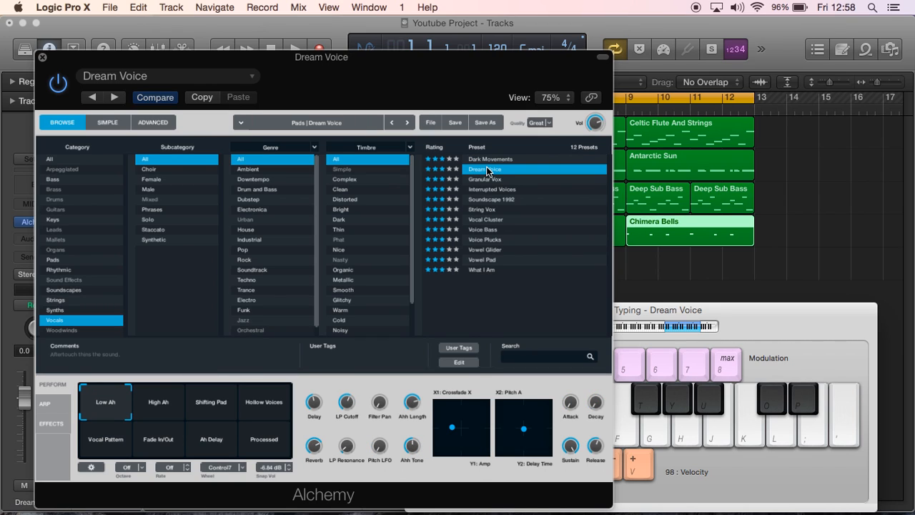
{"action": "key", "text": "semicolon"}
{"action": "key", "text": "k"}
- Load the Granular Vox preset on the fifth track and try it with a few test notes
{"action": "left_click", "coordinate": [490, 180]}
{"action": "key", "text": "h"}
{"action": "key", "text": "p"}
{"action": "key", "text": "k"}
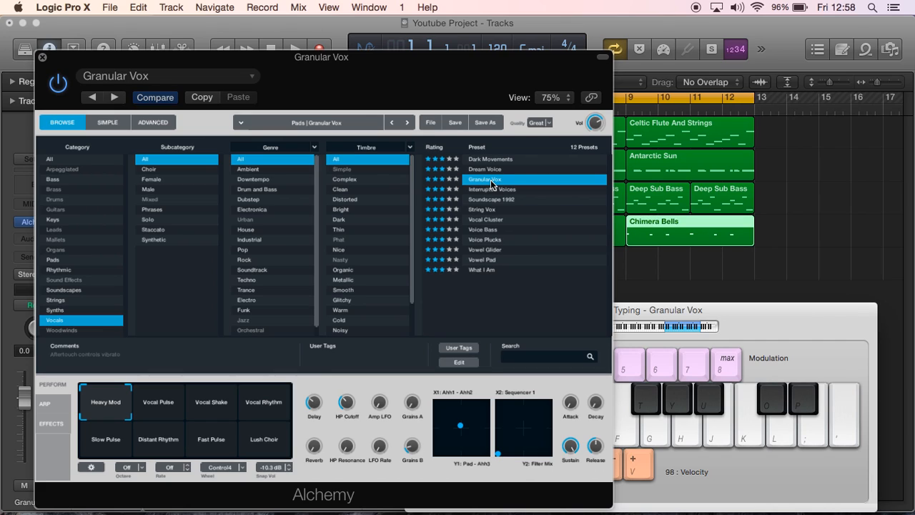
{"action": "key", "text": "h"}
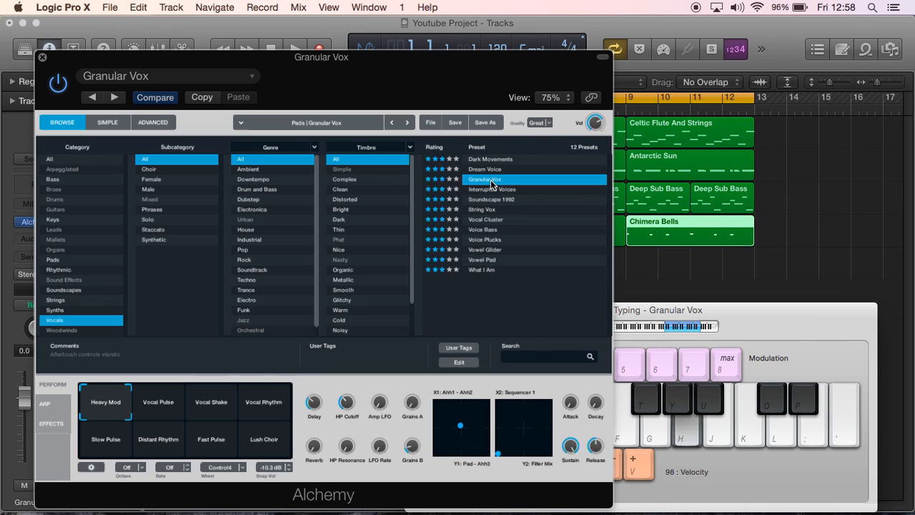
- Move Alchemy clear of the transport and play the arrangement while trying Granular Vox notes along with it
{"action": "left_click_drag", "start_coordinate": [475, 105], "coordinate": [469, 252]}
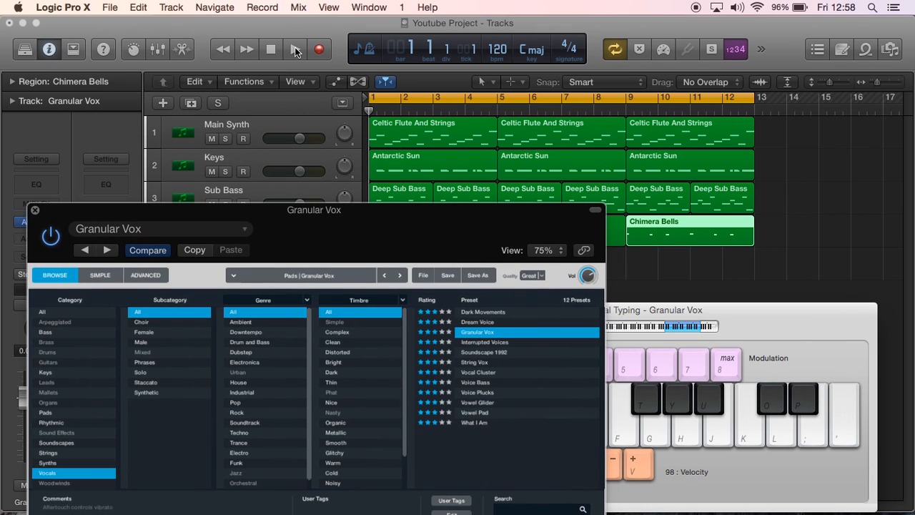
{"action": "key", "text": "F12"}
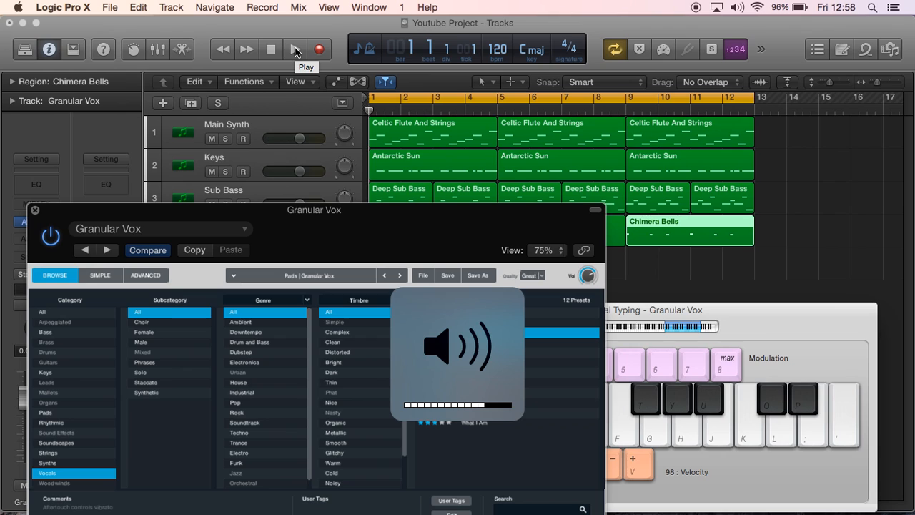
{"action": "left_click", "coordinate": [289, 48]}
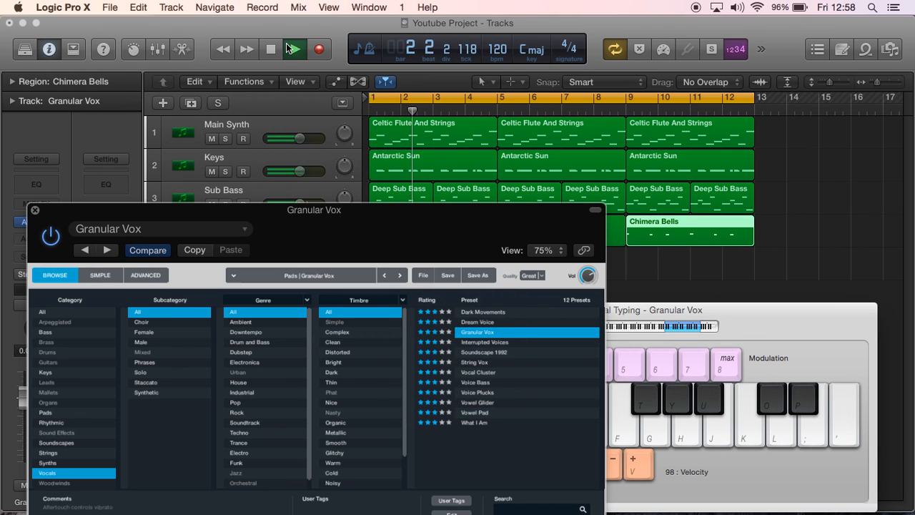
{"action": "key", "text": "h"}
{"action": "key", "text": "semicolon"}
{"action": "key", "text": "k"}
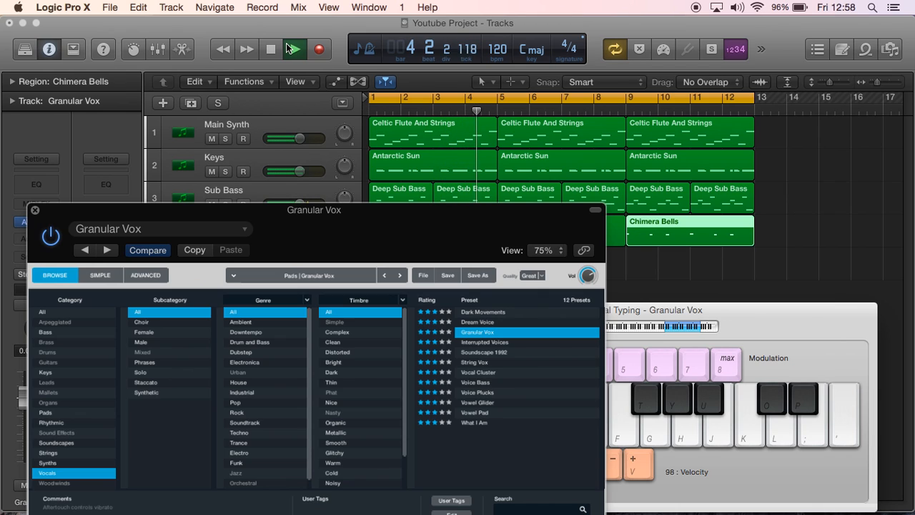
{"action": "key", "text": "semicolon"}
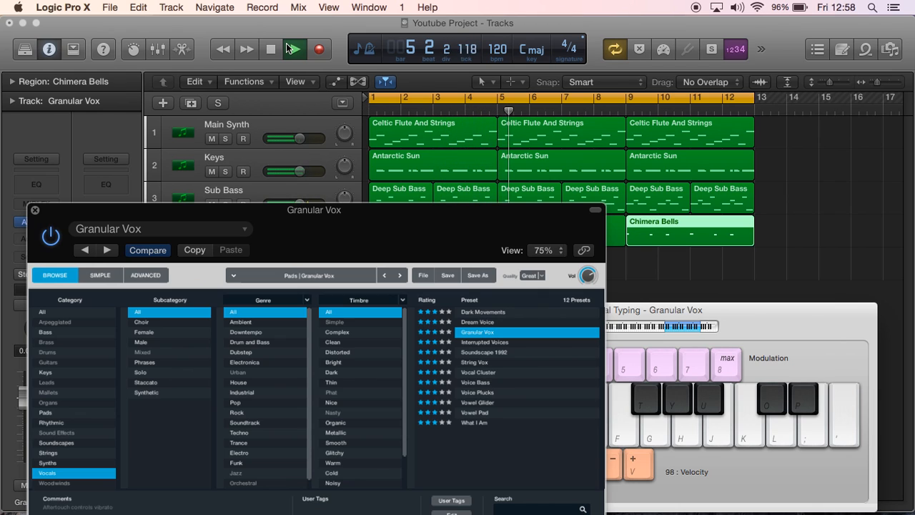
{"action": "key", "text": "h"}
{"action": "key", "text": "k"}
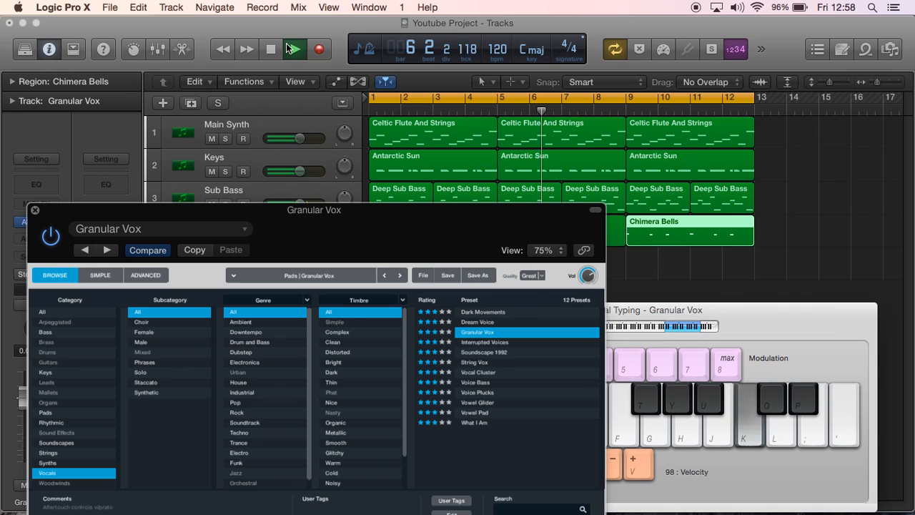
{"action": "key", "text": "semicolon"}
{"action": "key", "text": "h"}
{"action": "key", "text": "k"}
{"action": "key", "text": "semicolon"}
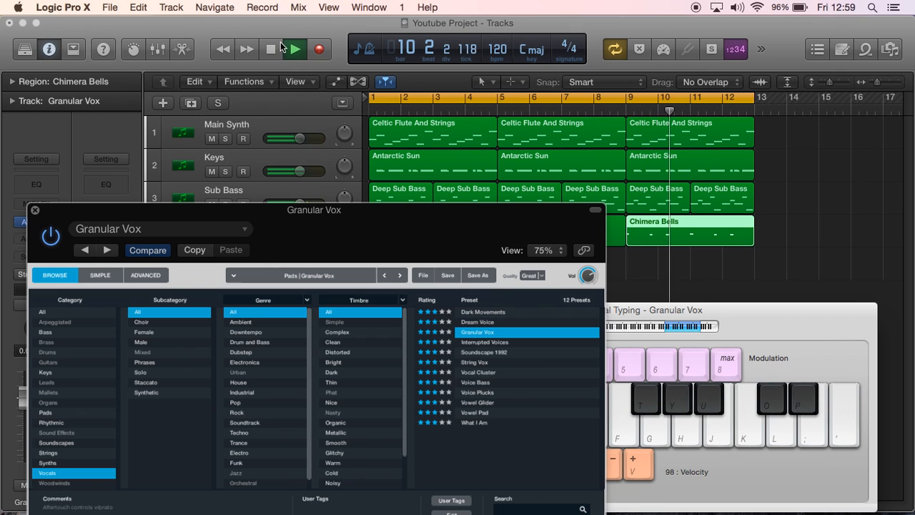
{"action": "left_click", "coordinate": [270, 49]}
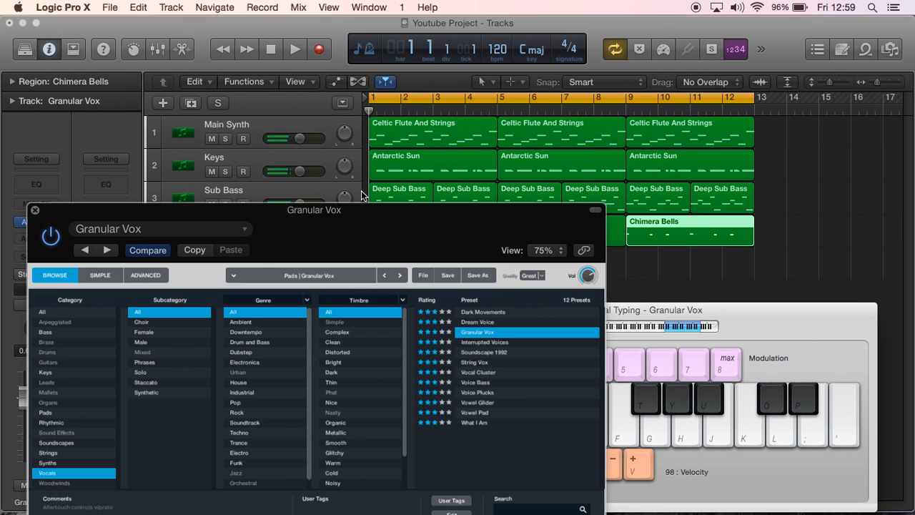
- Copy the three Chimera Bells regions onto the Granular Vox track at the same bar positions
{"action": "left_click_drag", "start_coordinate": [362, 227], "coordinate": [438, 309]}
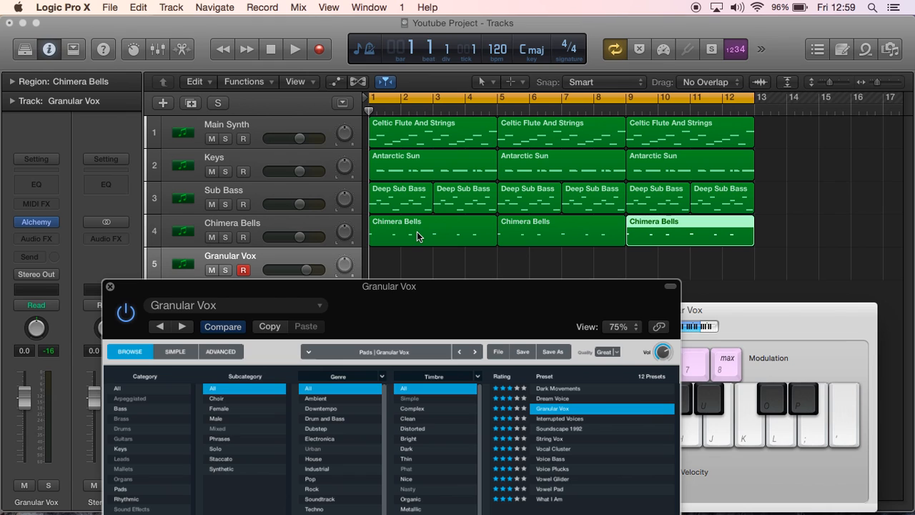
{"action": "left_click_drag", "start_coordinate": [446, 291], "coordinate": [459, 321]}
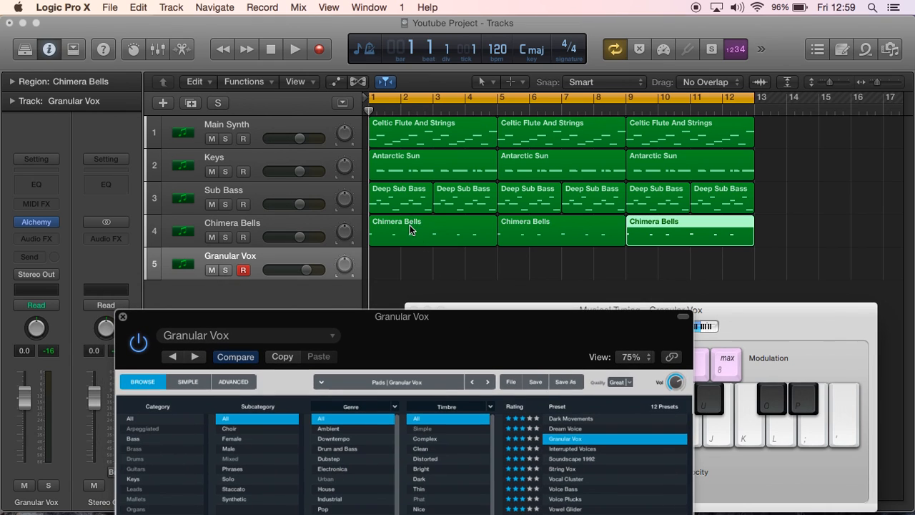
{"action": "left_click_drag", "start_coordinate": [635, 263], "coordinate": [455, 261]}
- Open the copied regions in the Piano Roll and close the Alchemy and Musical Typing windows
{"action": "double_click", "coordinate": [454, 266]}
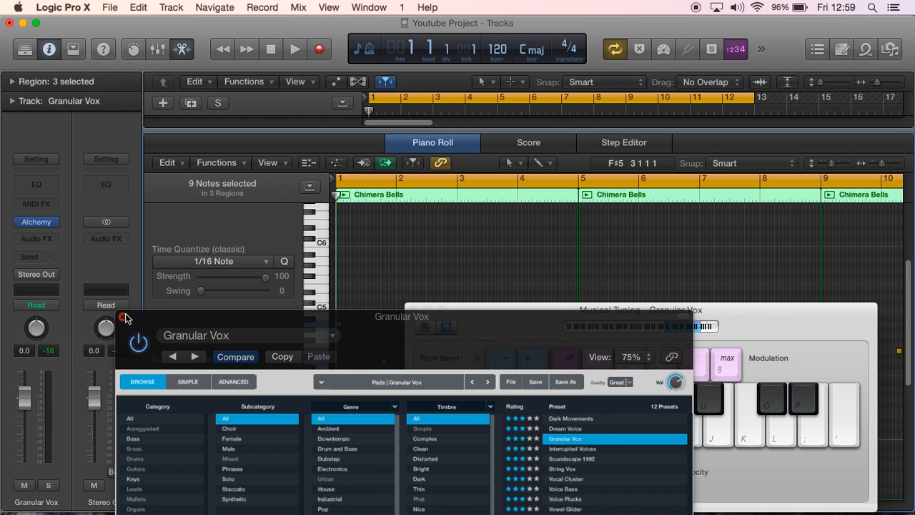
{"action": "left_click", "coordinate": [125, 317]}
{"action": "left_click", "coordinate": [413, 312]}
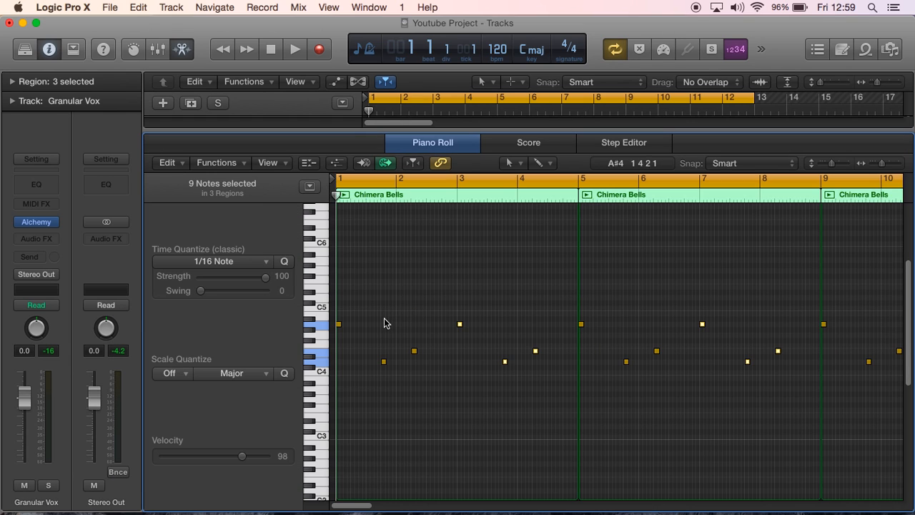
{"action": "left_click", "coordinate": [342, 313]}
{"action": "scroll", "coordinate": [421, 410], "scroll_direction": "down", "scroll_amount": 5}
{"action": "scroll", "coordinate": [422, 410], "scroll_direction": "up", "scroll_amount": 1}
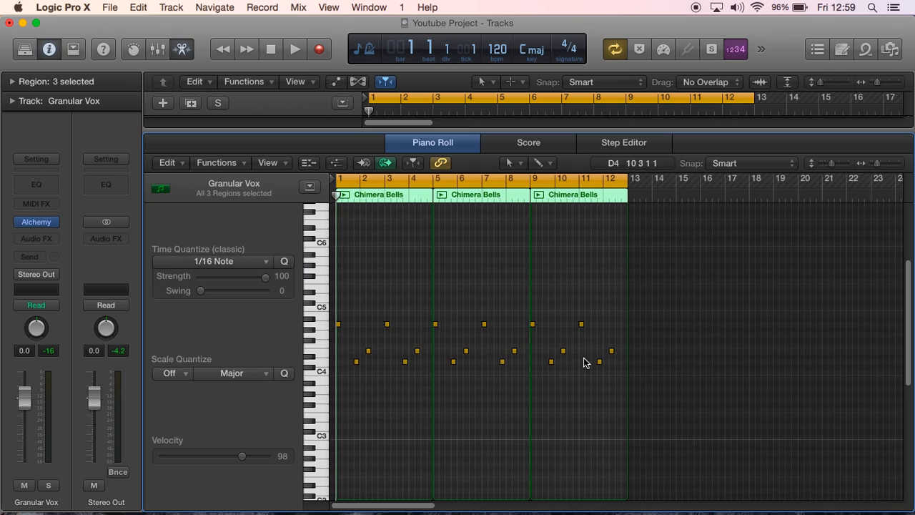
- Transpose all notes in the three copied regions up one octave, from A4 to A5 for the first note, and close the Piano Roll
{"action": "left_click_drag", "start_coordinate": [619, 313], "coordinate": [328, 377]}
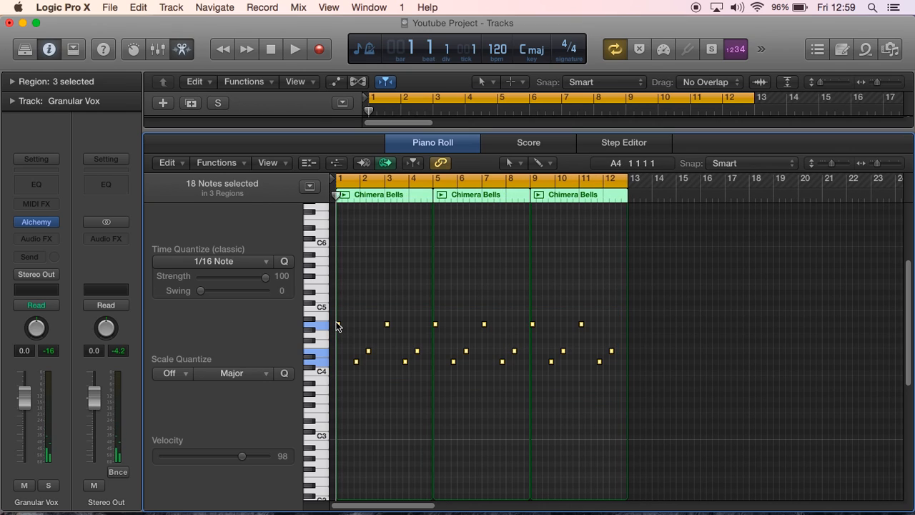
{"action": "left_click", "coordinate": [337, 326]}
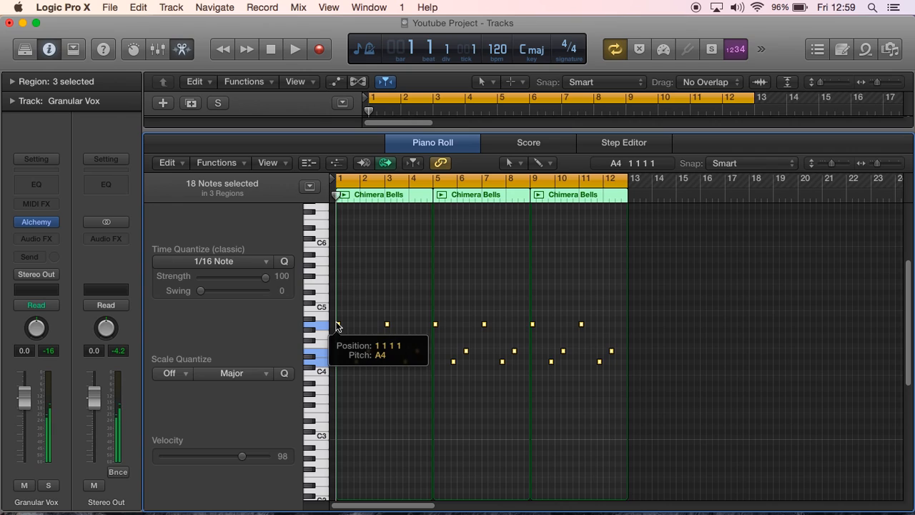
{"action": "left_click_drag", "start_coordinate": [337, 326], "coordinate": [333, 262]}
{"action": "left_click_drag", "start_coordinate": [333, 264], "coordinate": [333, 261]}
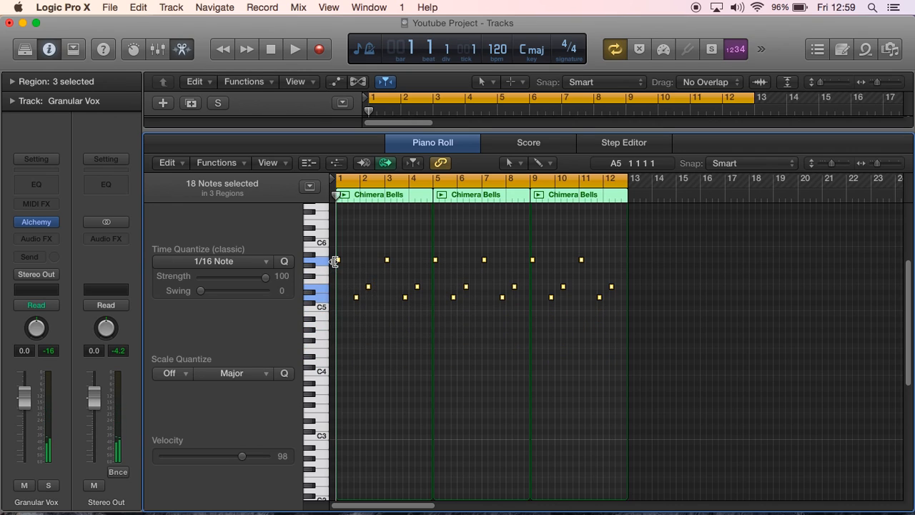
{"action": "left_click", "coordinate": [183, 50]}
- Solo Chimera Bells and Granular Vox, listen to them together, and clear the solos
{"action": "left_click", "coordinate": [226, 237]}
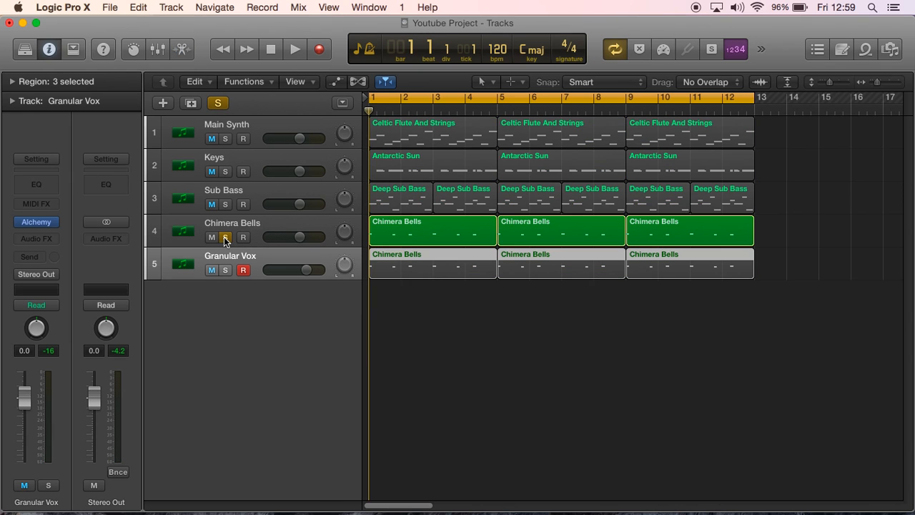
{"action": "left_click", "coordinate": [225, 270]}
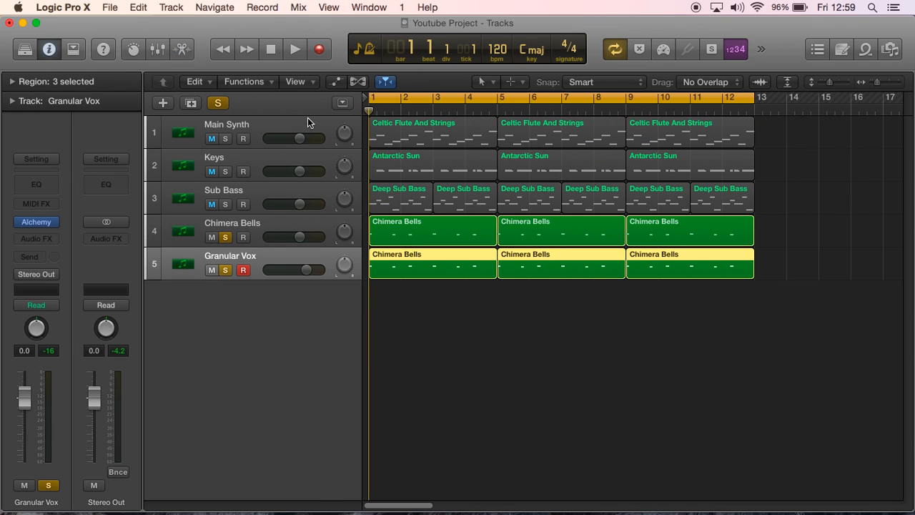
{"action": "left_click", "coordinate": [295, 48]}
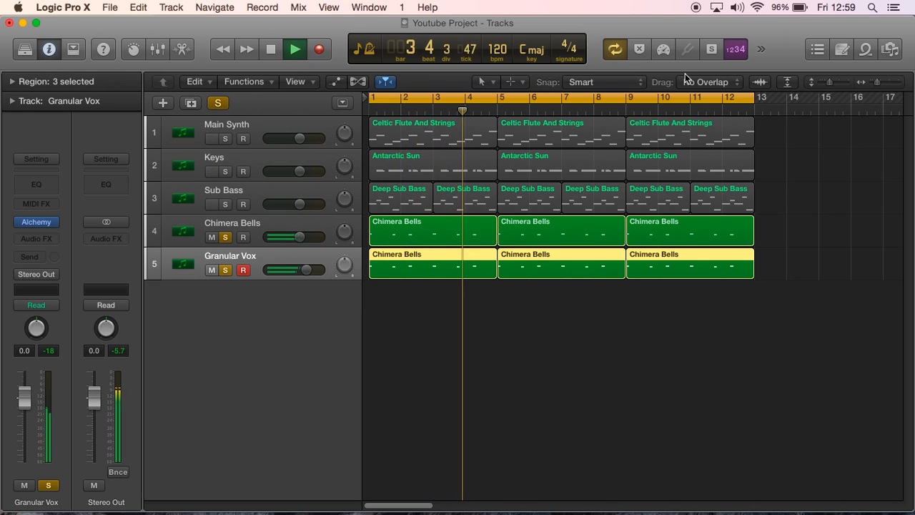
{"action": "left_click", "coordinate": [711, 50]}
{"action": "left_click", "coordinate": [711, 50]}
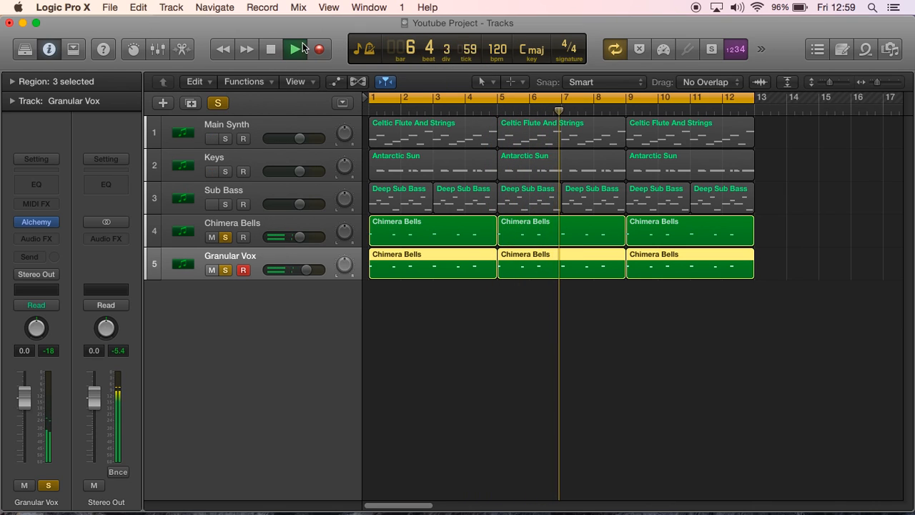
{"action": "key", "text": "space"}
{"action": "left_click", "coordinate": [216, 102]}
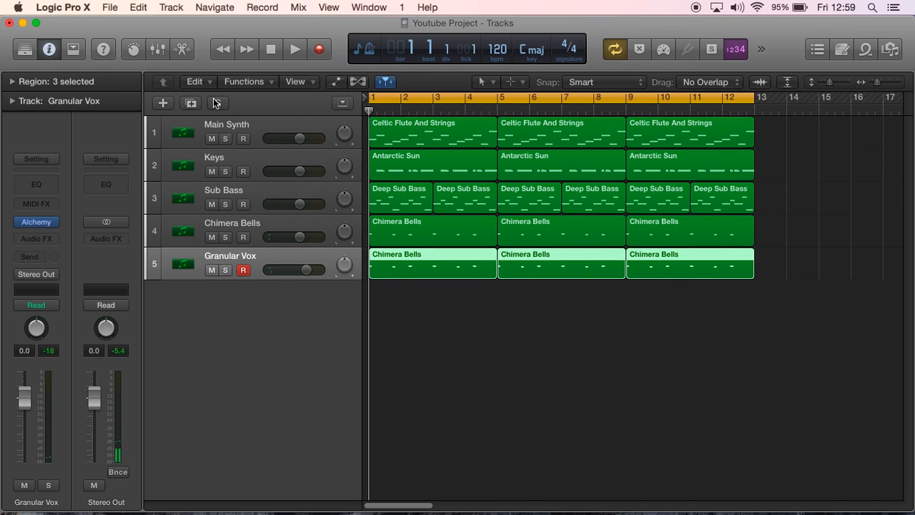
- Lower the Granular Vox track volume to -3.0 dB, playing the full arrangement to check the balance
{"action": "left_click", "coordinate": [292, 51]}
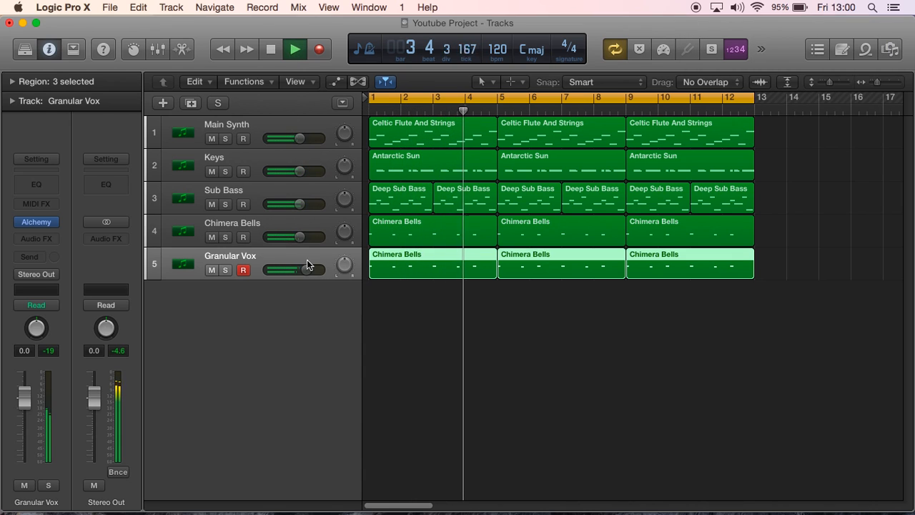
{"action": "left_click", "coordinate": [272, 55]}
{"action": "left_click_drag", "start_coordinate": [306, 274], "coordinate": [300, 273]}
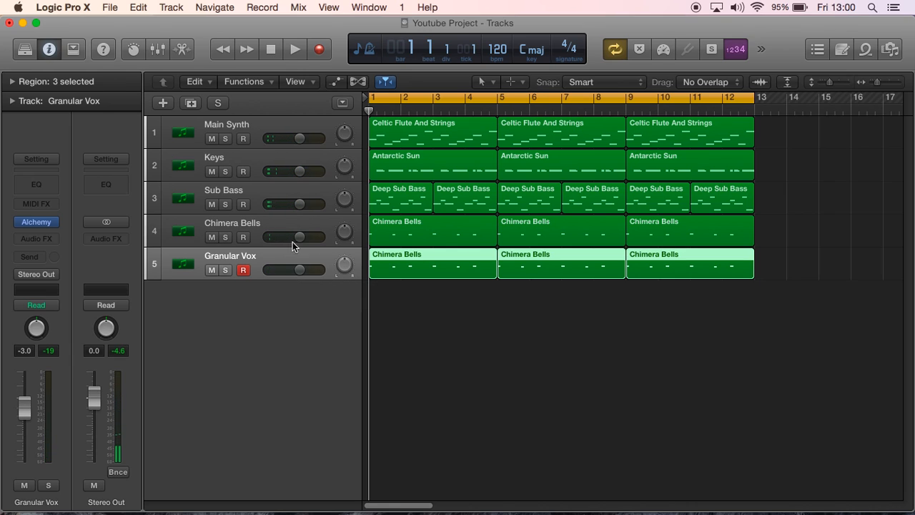
{"action": "left_click", "coordinate": [292, 52]}
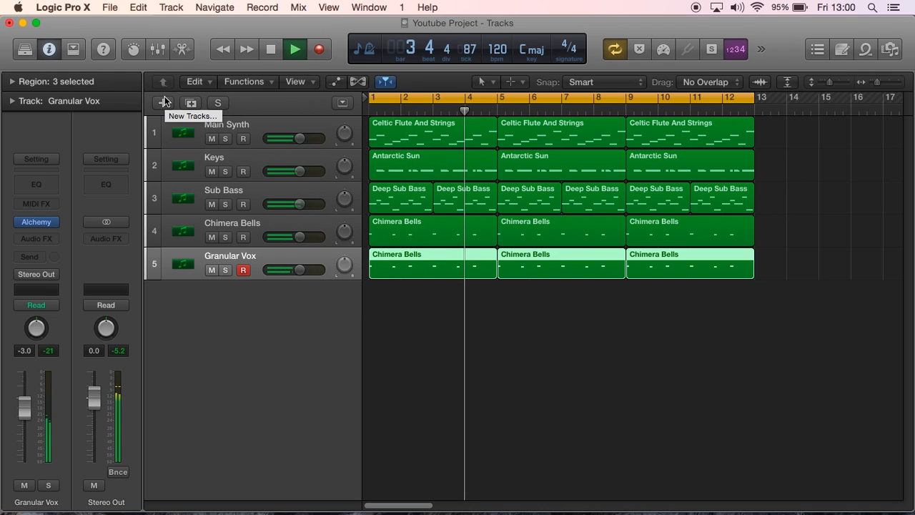
{"action": "left_click", "coordinate": [270, 50]}
{"action": "left_click", "coordinate": [271, 51]}
- Create one new software instrument track with an empty channel strip and load Alchemy in stereo on it
{"action": "left_click", "coordinate": [163, 103]}
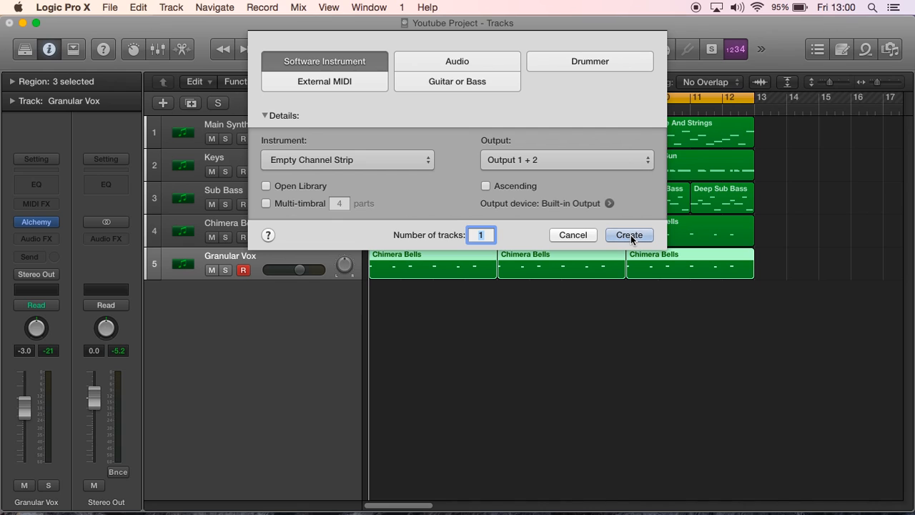
{"action": "left_click", "coordinate": [629, 235]}
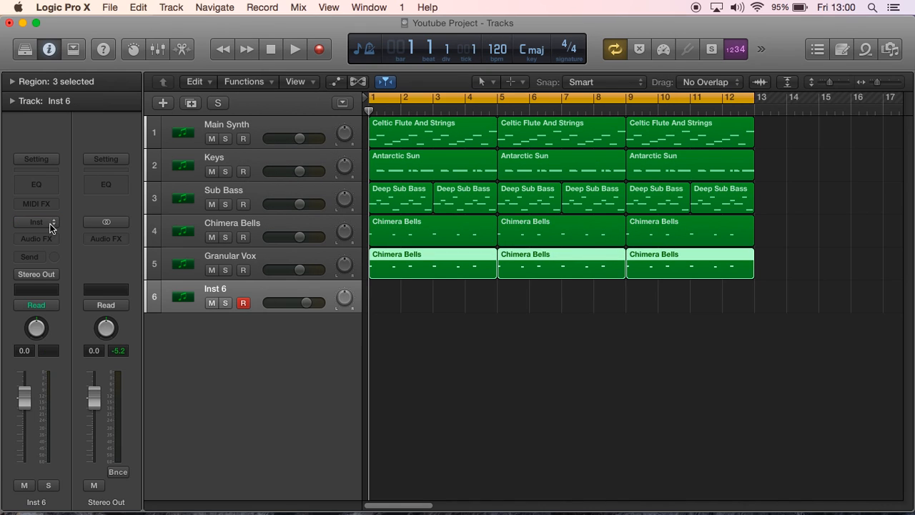
{"action": "left_click", "coordinate": [49, 223]}
{"action": "mouse_move", "coordinate": [50, 238]}
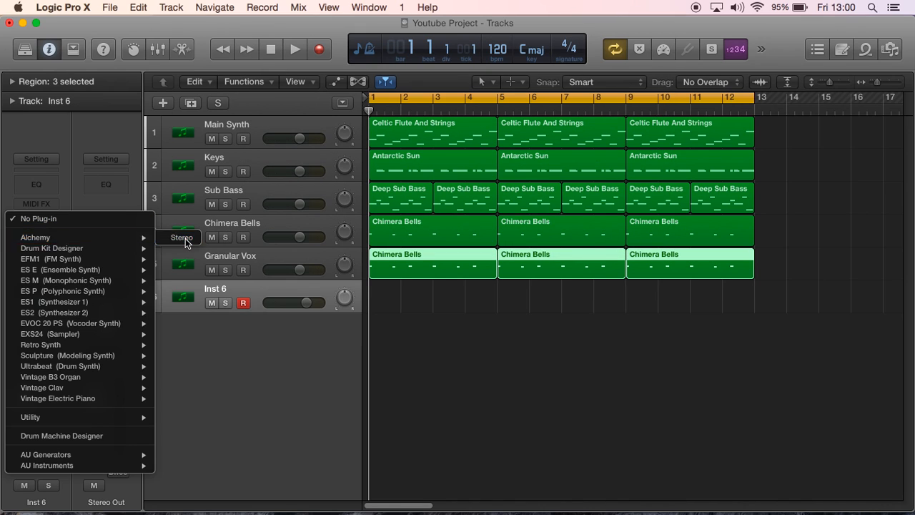
{"action": "left_click", "coordinate": [186, 238]}
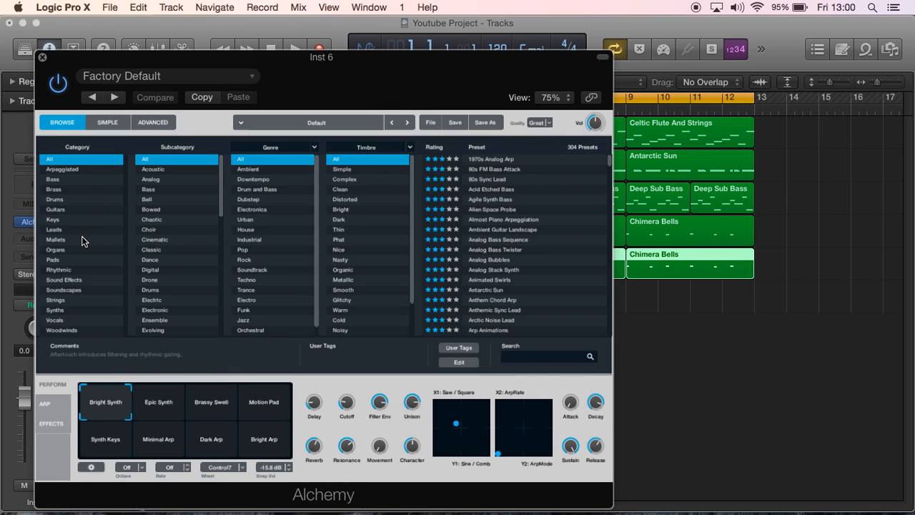
- Filter the Alchemy presets to Sound Effects and load Alien Space Probe, with the Musical Typing keyboard shown for auditioning
{"action": "left_click", "coordinate": [78, 280]}
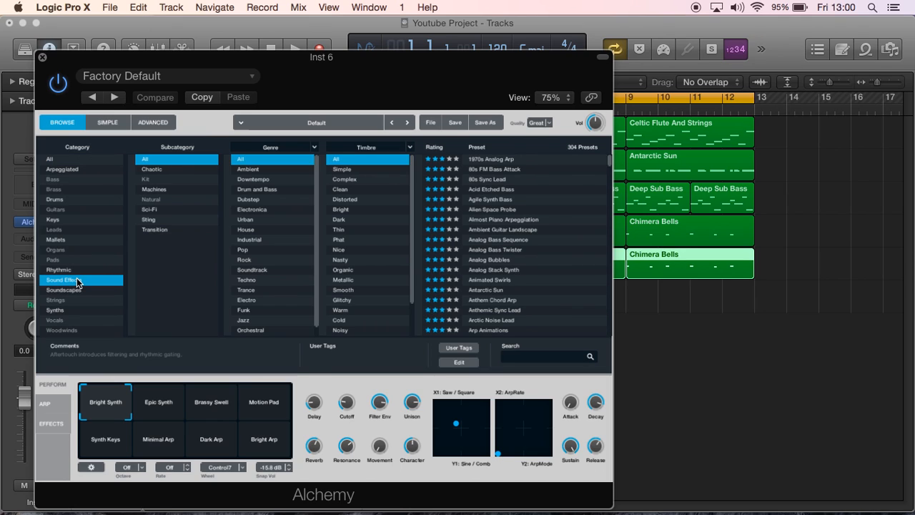
{"action": "left_click", "coordinate": [491, 157]}
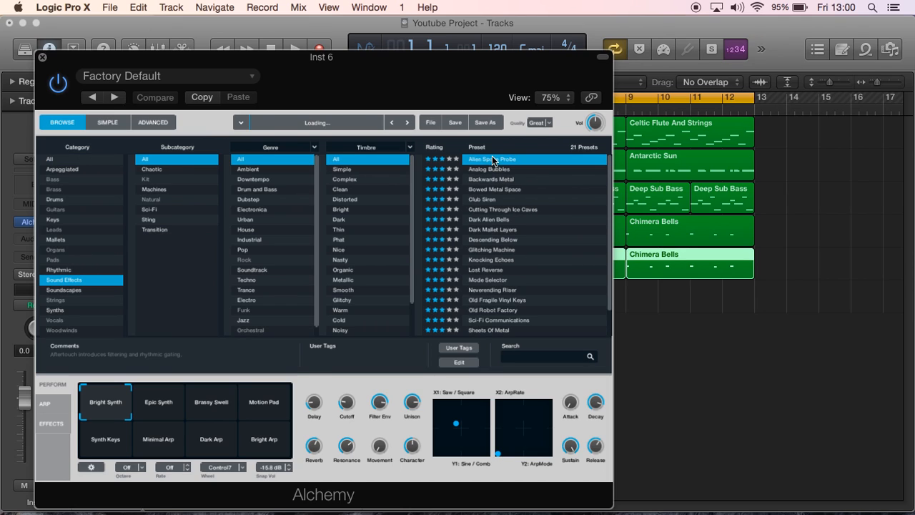
{"action": "left_click", "coordinate": [365, 7]}
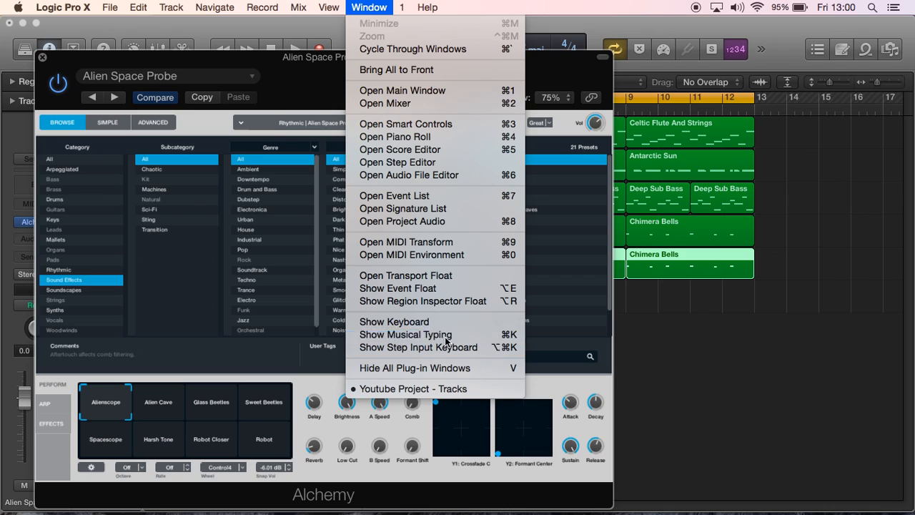
{"action": "left_click", "coordinate": [477, 330]}
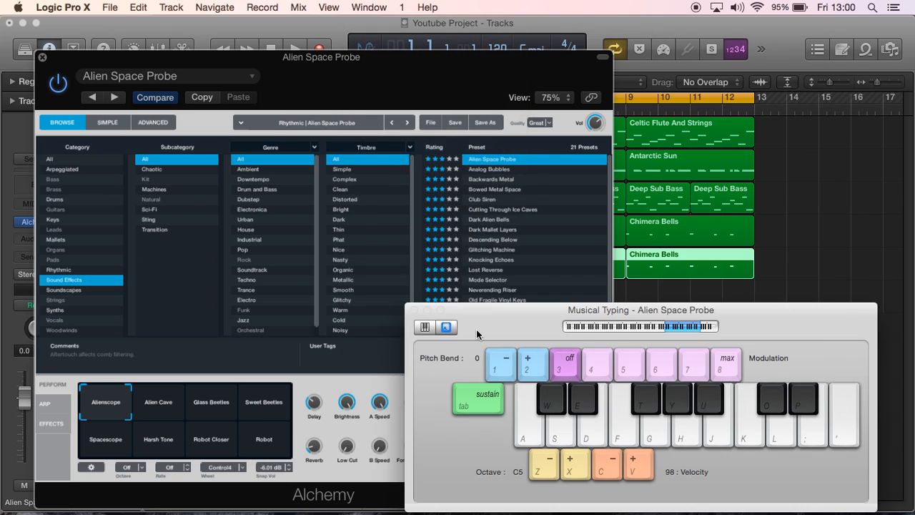
- Load the Backwards Metal preset and audition it at octave C3 while the arrangement plays
{"action": "left_click", "coordinate": [475, 179]}
{"action": "key", "text": "h"}
{"action": "left_click_drag", "start_coordinate": [655, 334], "coordinate": [627, 328]}
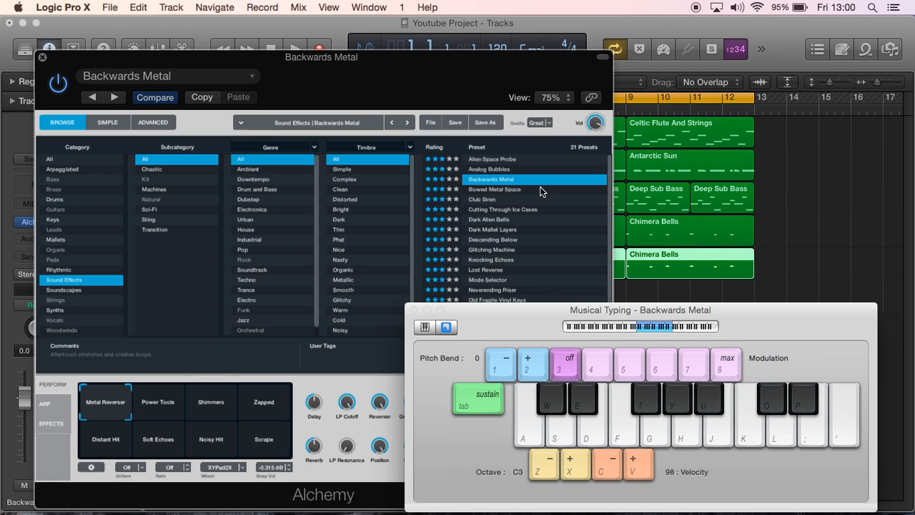
{"action": "left_click_drag", "start_coordinate": [379, 67], "coordinate": [364, 94]}
{"action": "left_click", "coordinate": [294, 50]}
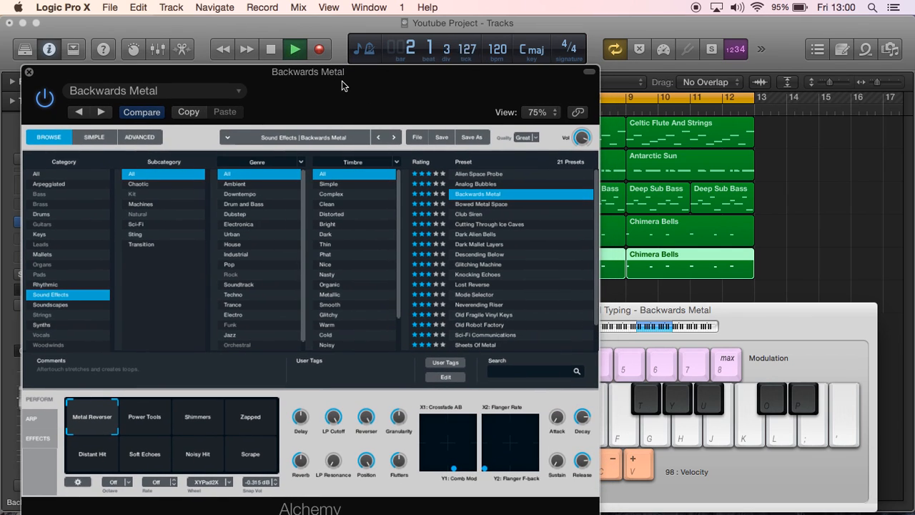
{"action": "key", "text": "semicolon"}
{"action": "key", "text": "k"}
- Load the Analog Bubbles preset and audition notes over the playing arrangement, including at octave C1
{"action": "left_click", "coordinate": [490, 184]}
{"action": "key", "text": "h"}
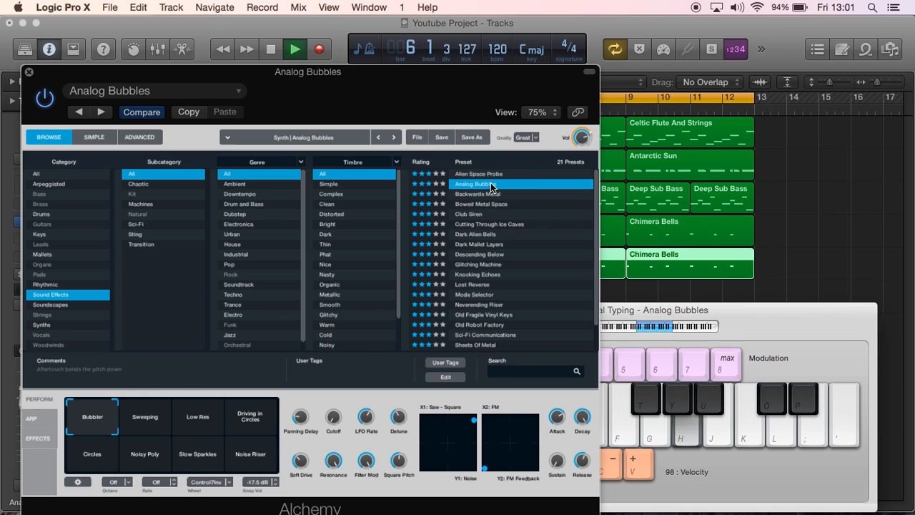
{"action": "key", "text": "d"}
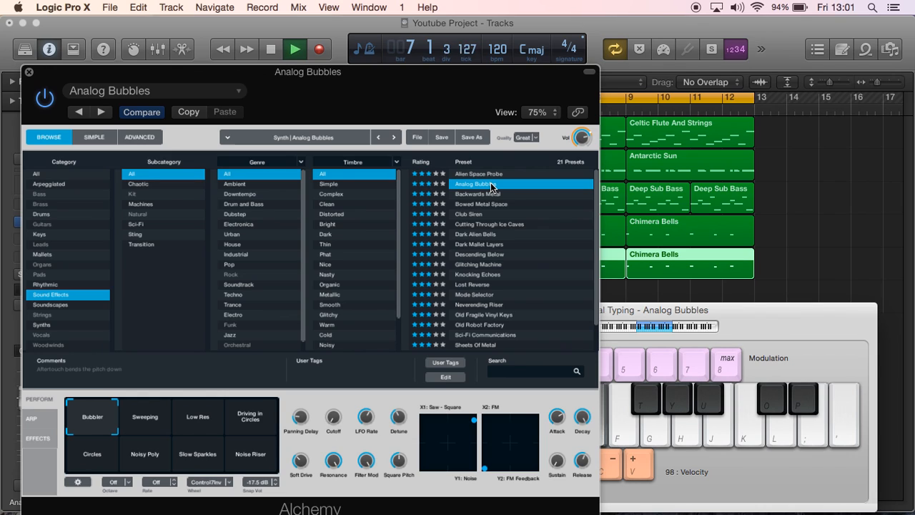
{"action": "left_click", "coordinate": [610, 328]}
{"action": "key", "text": "h"}
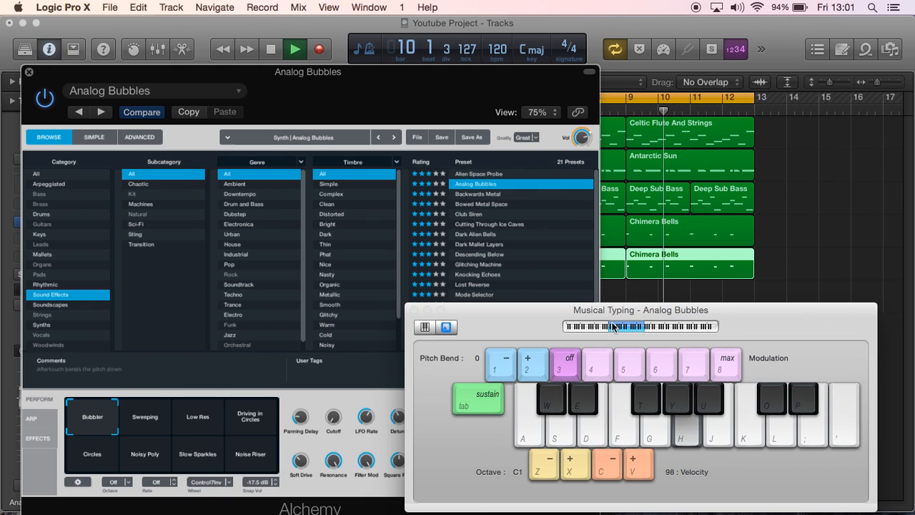
{"action": "key", "text": "d"}
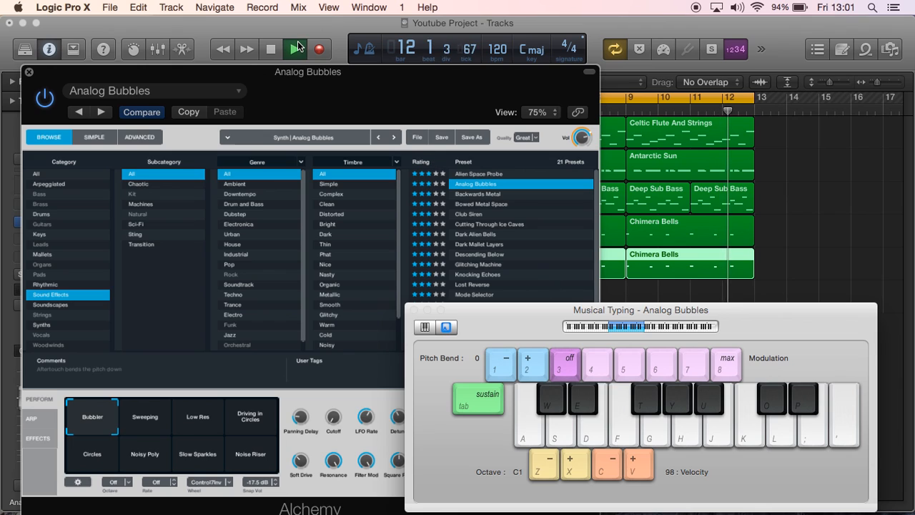
- Stop playback and lower the sixth track's volume to -3.0 dB
{"action": "left_click_drag", "start_coordinate": [286, 79], "coordinate": [625, 91]}
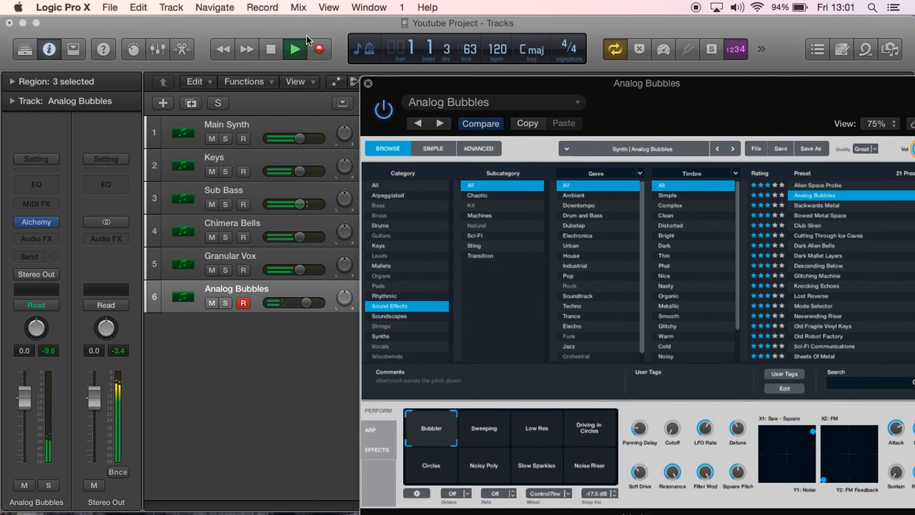
{"action": "left_click", "coordinate": [271, 48]}
{"action": "left_click_drag", "start_coordinate": [24, 396], "coordinate": [24, 406]}
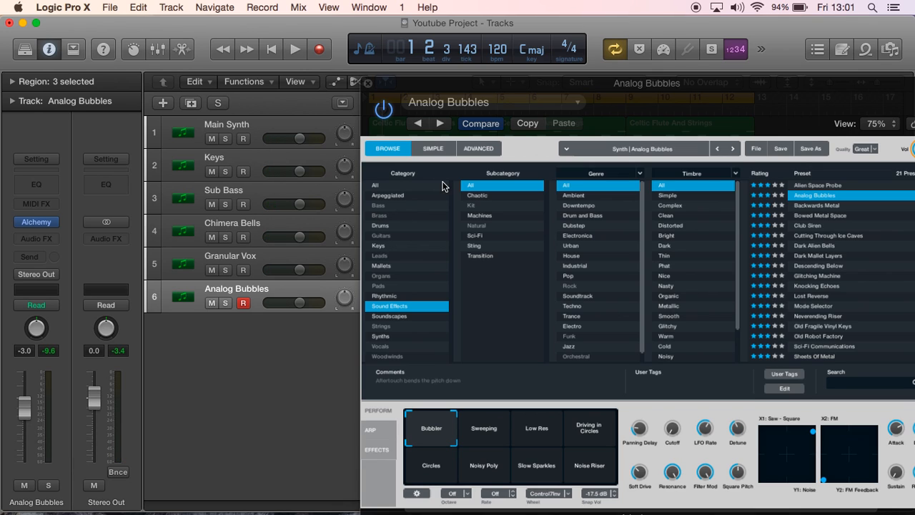
{"action": "left_click_drag", "start_coordinate": [443, 92], "coordinate": [111, 33]}
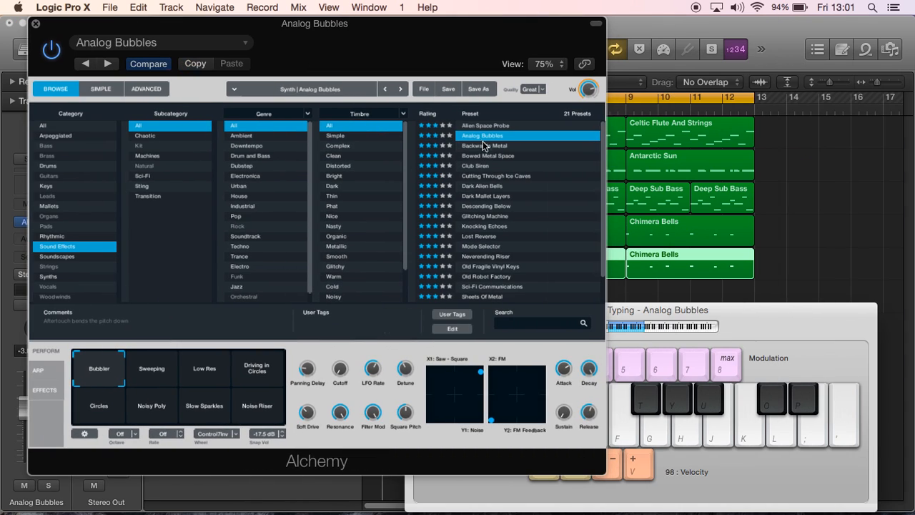
- Load the Club Siren preset and audition it at different octaves, including C4 and C6
{"action": "left_click", "coordinate": [481, 166]}
{"action": "key", "text": "h"}
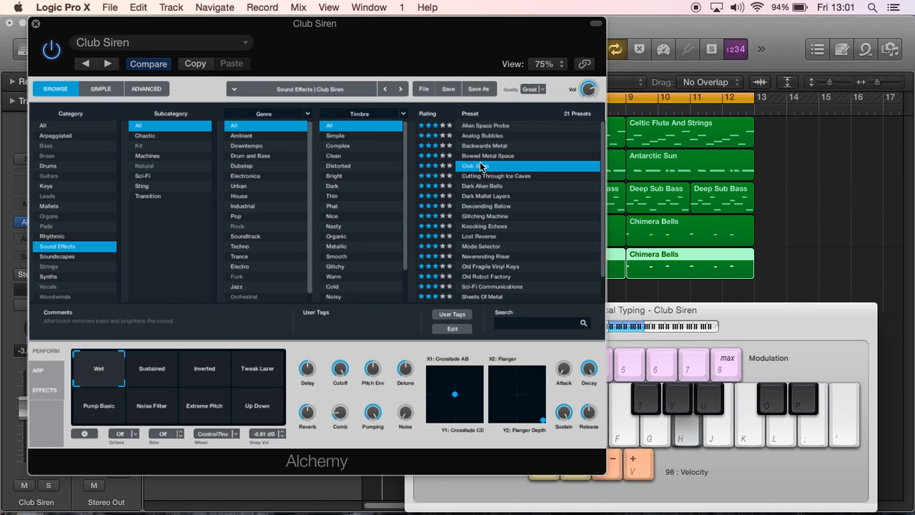
{"action": "left_click", "coordinate": [652, 328]}
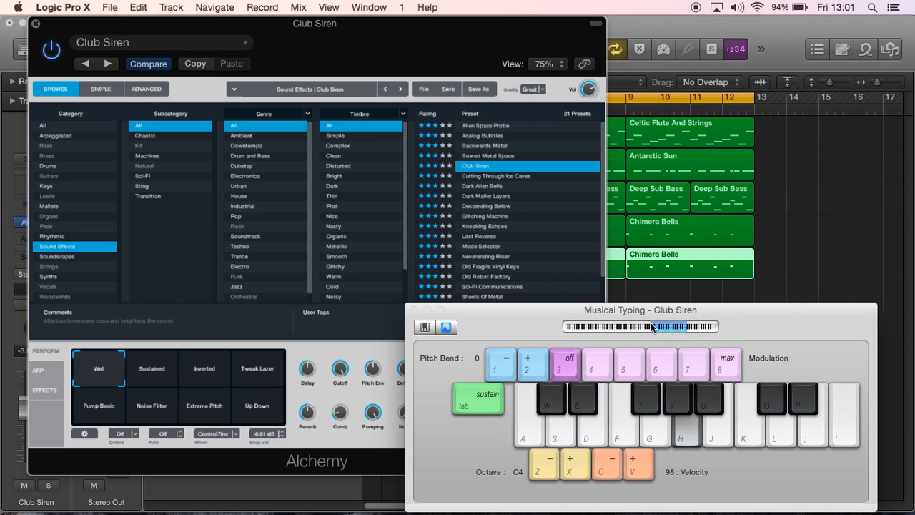
{"action": "left_click", "coordinate": [690, 325]}
{"action": "key", "text": "h"}
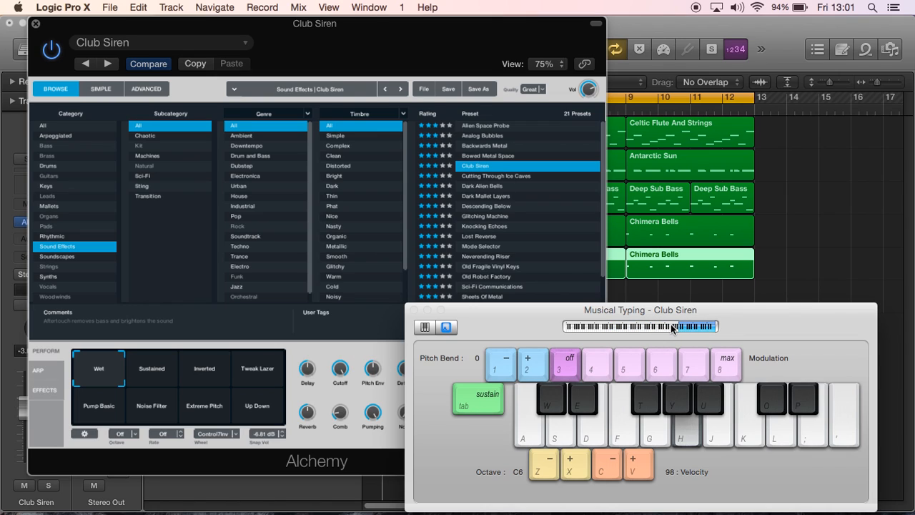
{"action": "key", "text": "z"}
- Try the Cutting Through Ice Caves, Dark Alien Bells and Dark Mallet Layers presets, auditioning the last two
{"action": "left_click", "coordinate": [518, 178]}
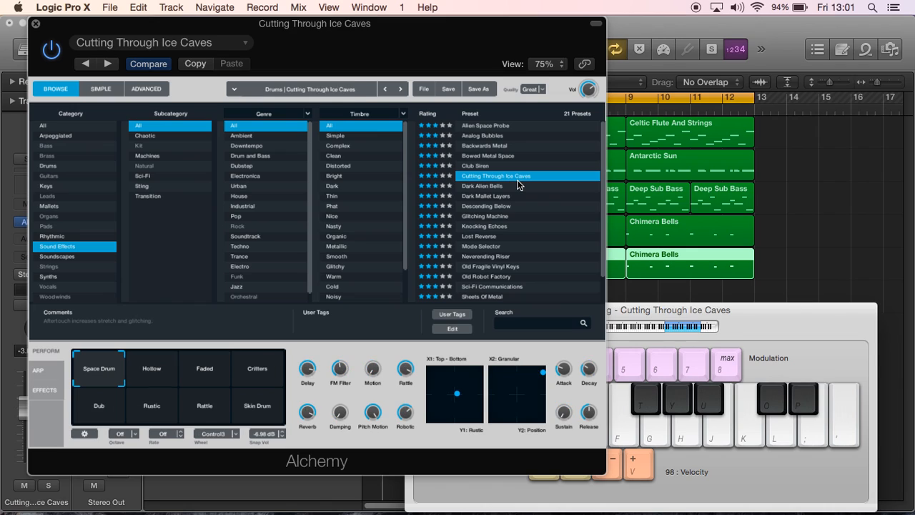
{"action": "left_click", "coordinate": [520, 186]}
{"action": "key", "text": "h"}
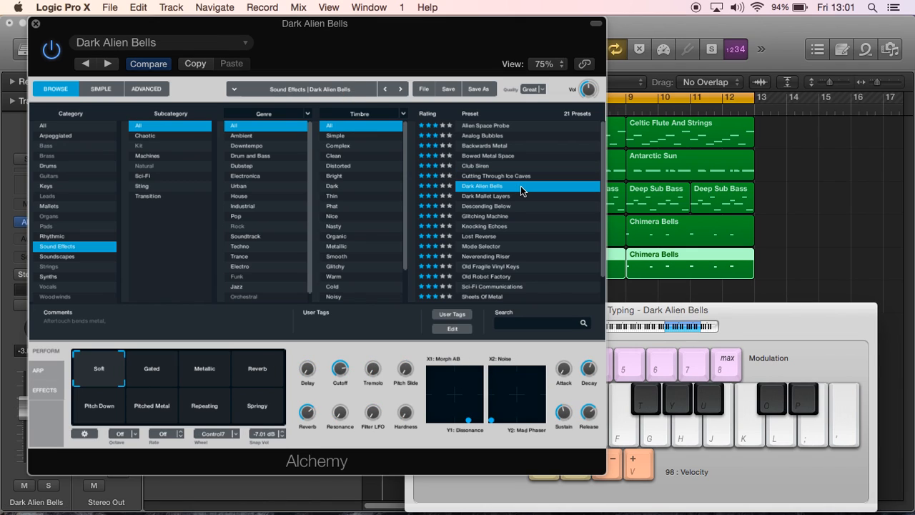
{"action": "left_click", "coordinate": [518, 196]}
{"action": "key", "text": "h"}
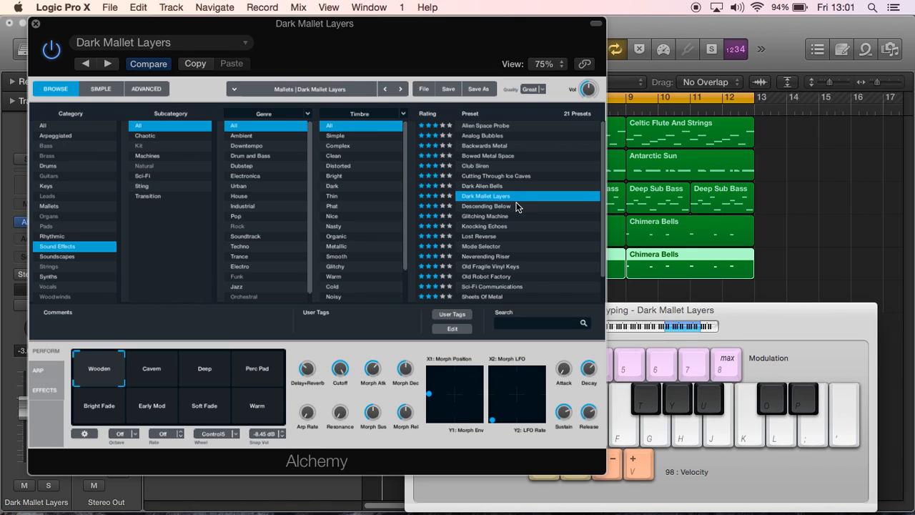
- Load the Descending Below preset, audition it, and play part of the arrangement to judge how it fits
{"action": "left_click", "coordinate": [516, 206]}
{"action": "key", "text": "h"}
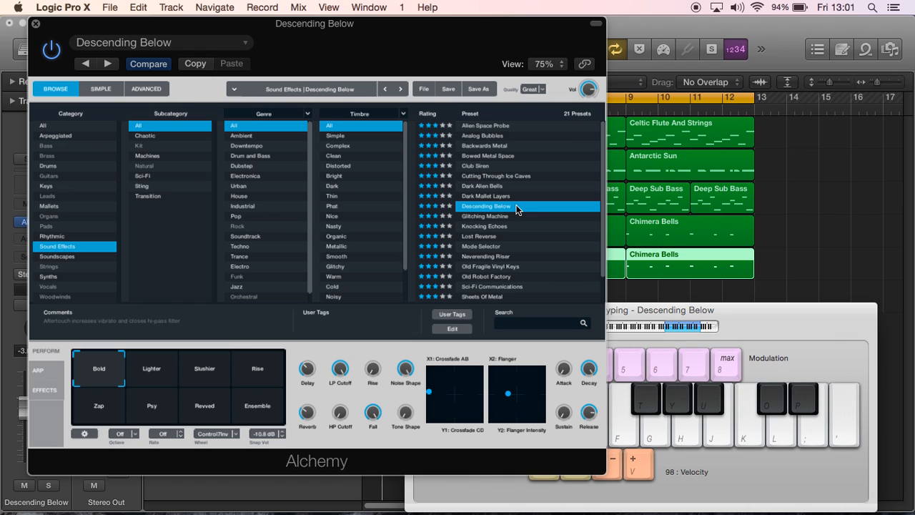
{"action": "left_click_drag", "start_coordinate": [392, 23], "coordinate": [410, 124]}
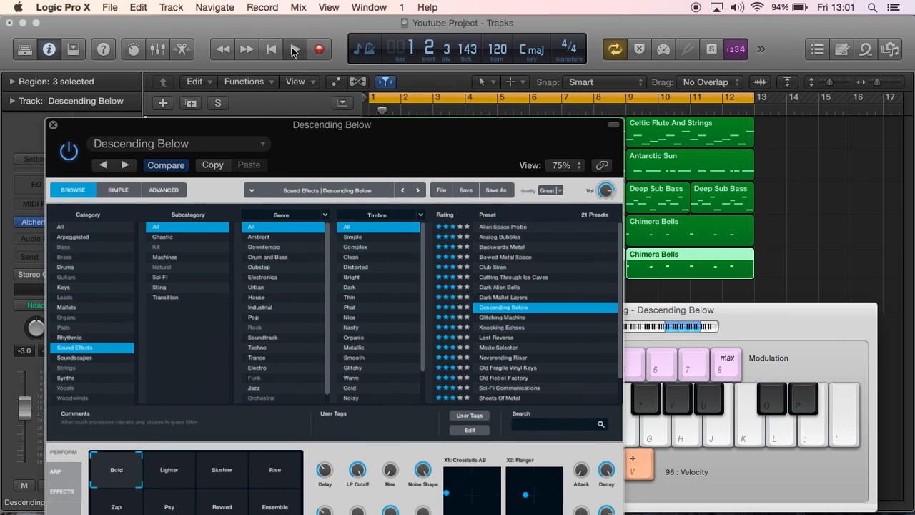
{"action": "left_click", "coordinate": [292, 48]}
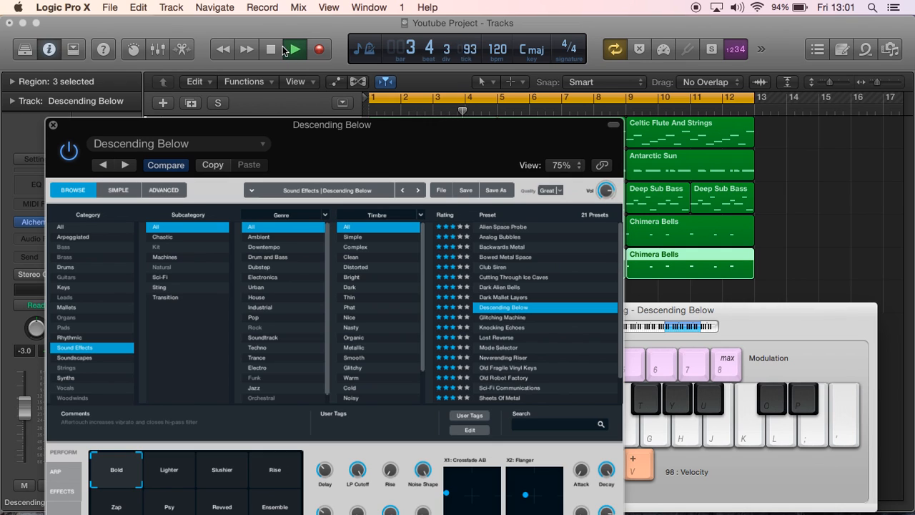
{"action": "left_click", "coordinate": [278, 49]}
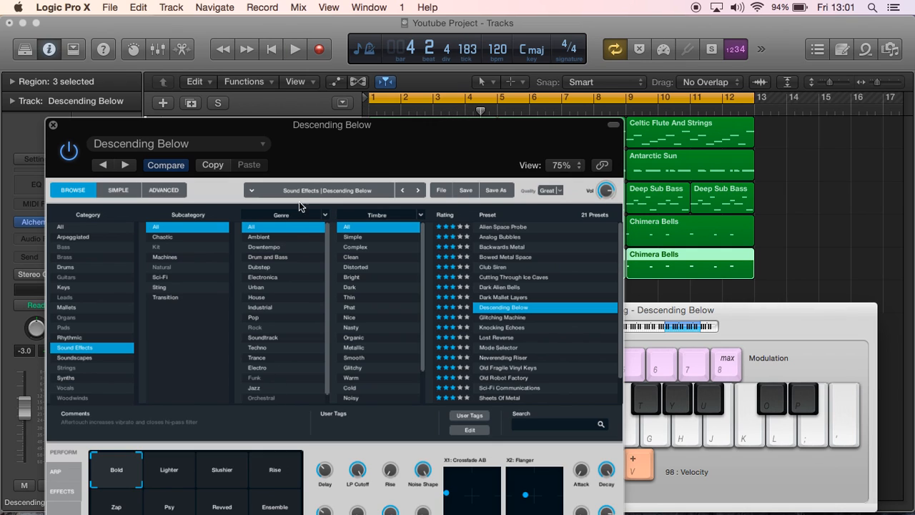
{"action": "left_click_drag", "start_coordinate": [324, 141], "coordinate": [332, 40]}
{"action": "key", "text": "h"}
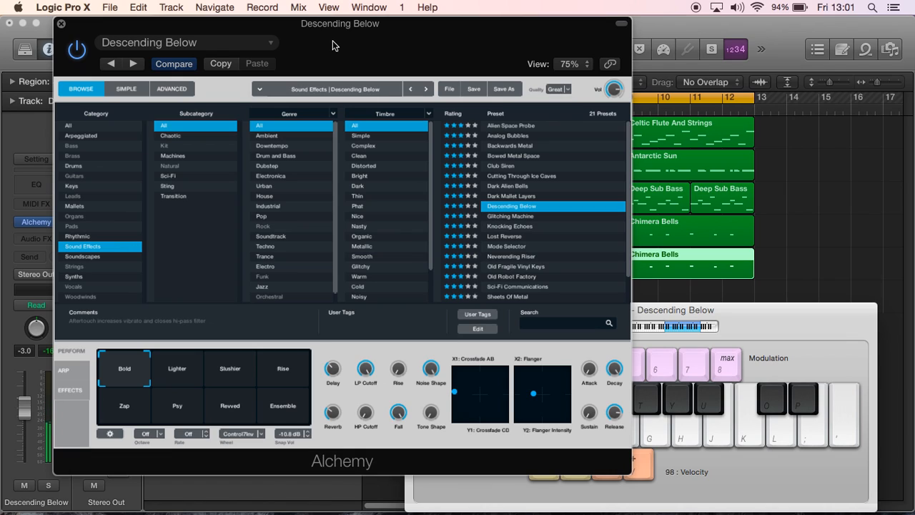
- Audition the Lighter, Slushier and Rise performance snapshots of Descending Below with the same note
{"action": "left_click", "coordinate": [172, 378]}
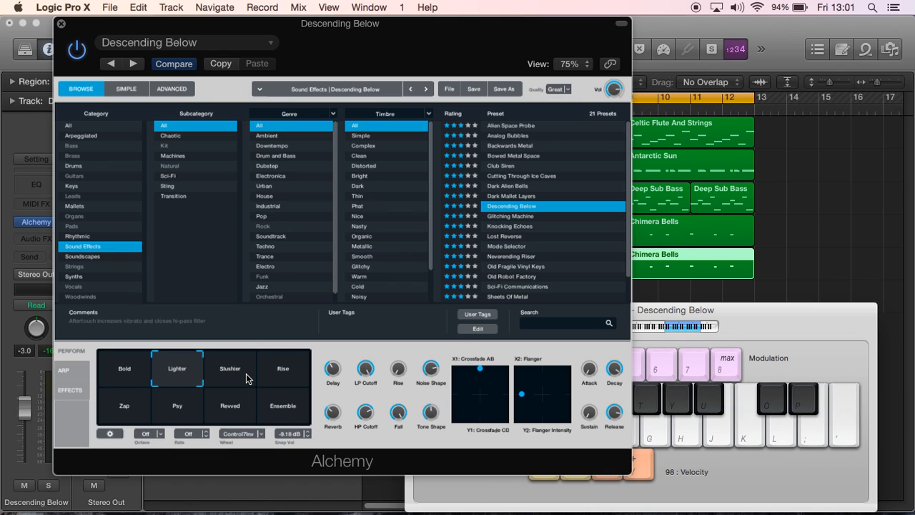
{"action": "key", "text": "h"}
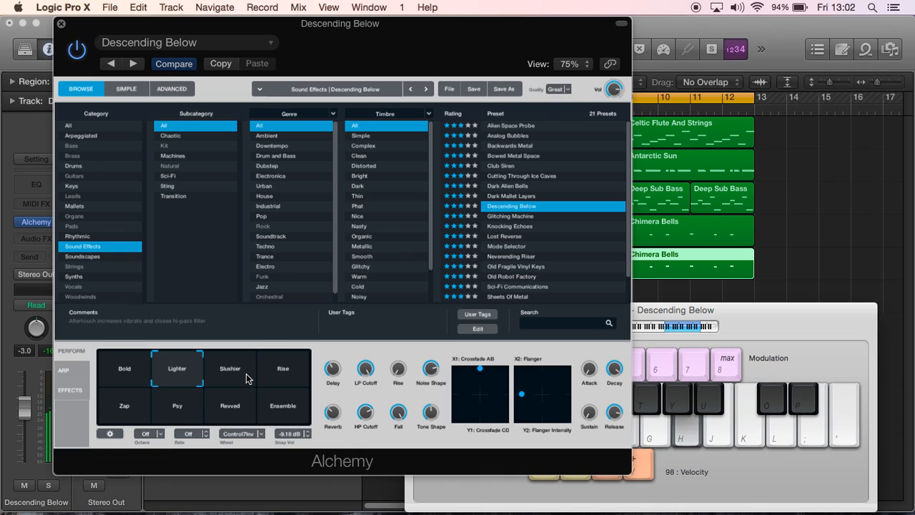
{"action": "left_click", "coordinate": [243, 379]}
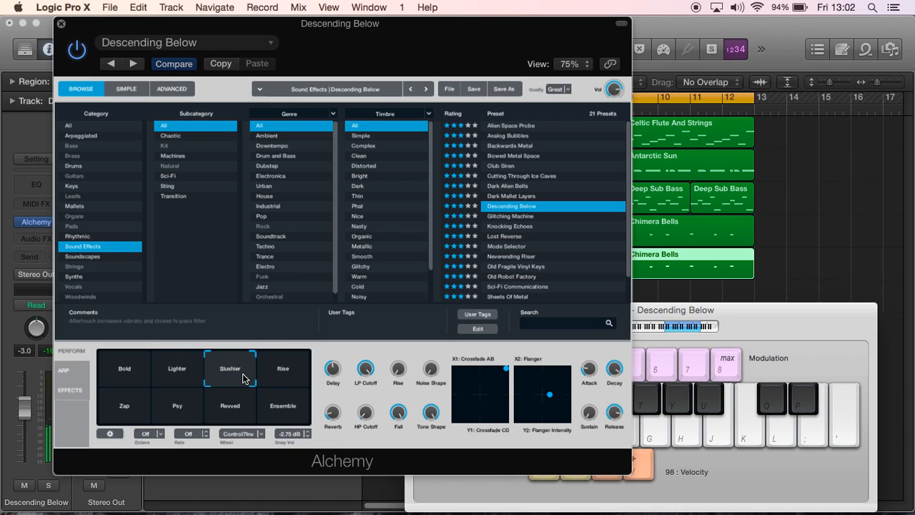
{"action": "key", "text": "h"}
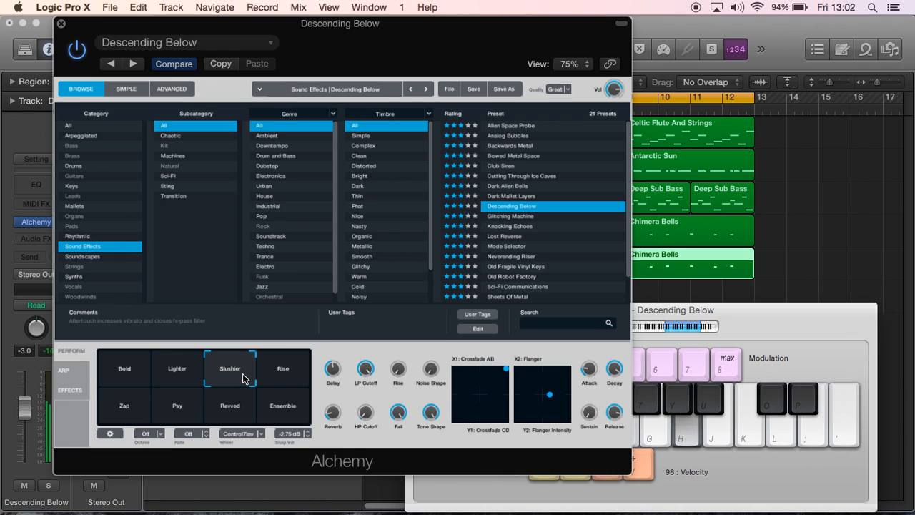
{"action": "left_click", "coordinate": [280, 382]}
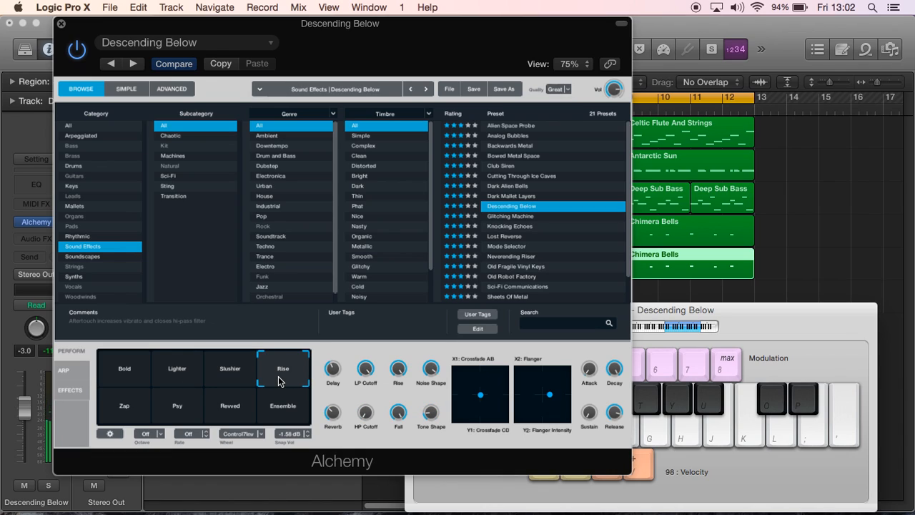
{"action": "key", "text": "h"}
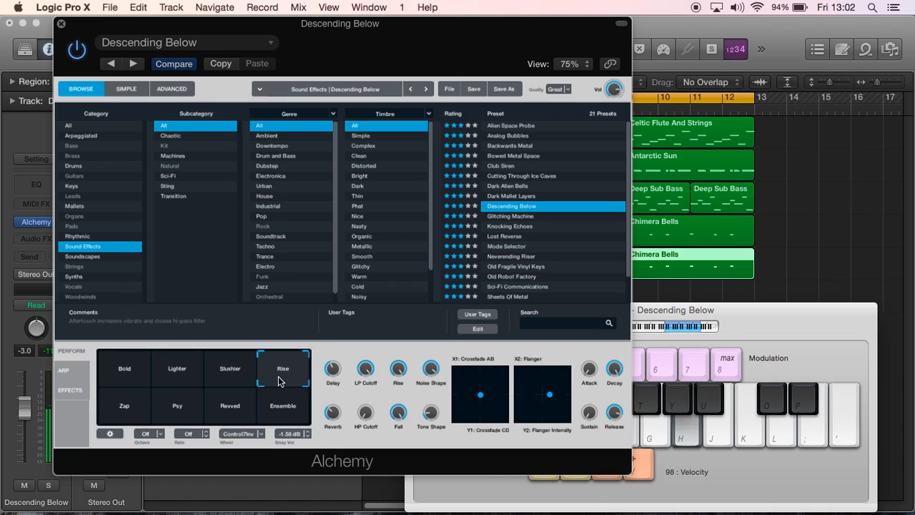
- Audition the Zap, Psy, Revved and Ensemble snapshots with the same note, and return to the Bold snapshot
{"action": "left_click", "coordinate": [134, 415]}
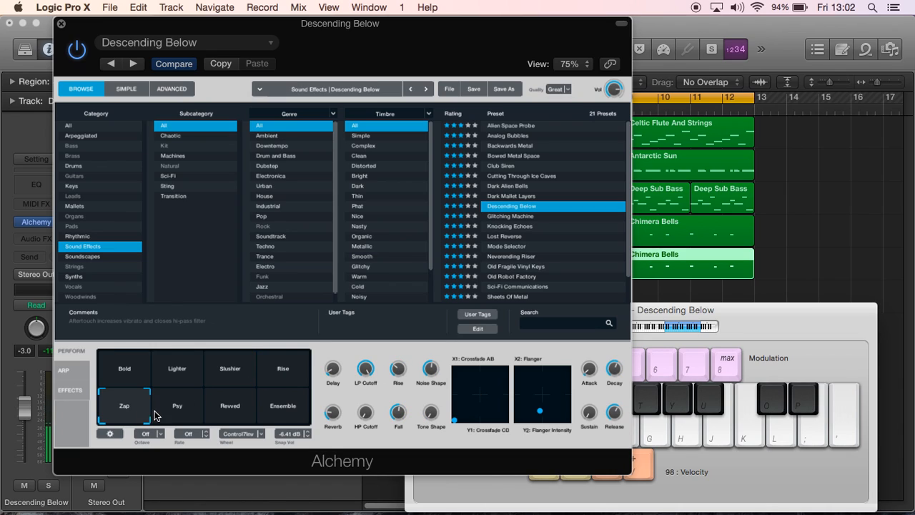
{"action": "key", "text": "h"}
{"action": "left_click", "coordinate": [199, 413]}
{"action": "key", "text": "h"}
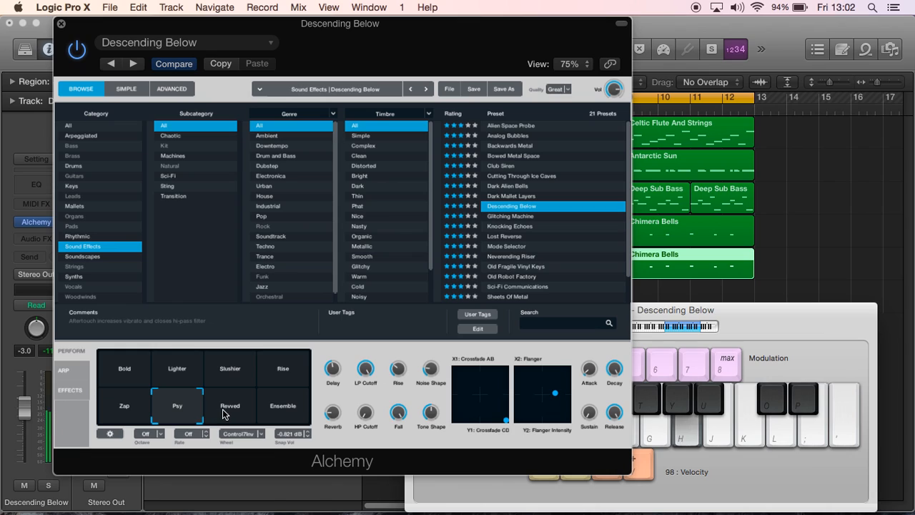
{"action": "left_click", "coordinate": [233, 413]}
{"action": "key", "text": "h"}
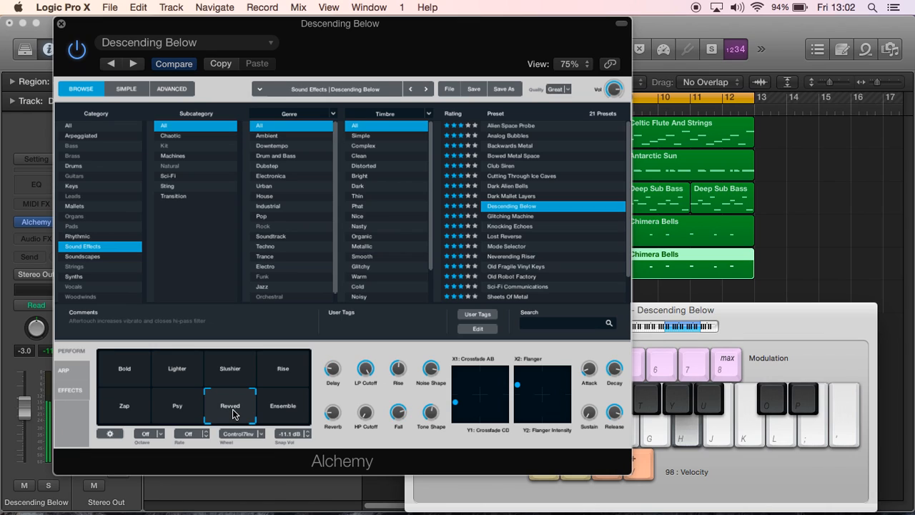
{"action": "left_click", "coordinate": [286, 412]}
{"action": "key", "text": "h"}
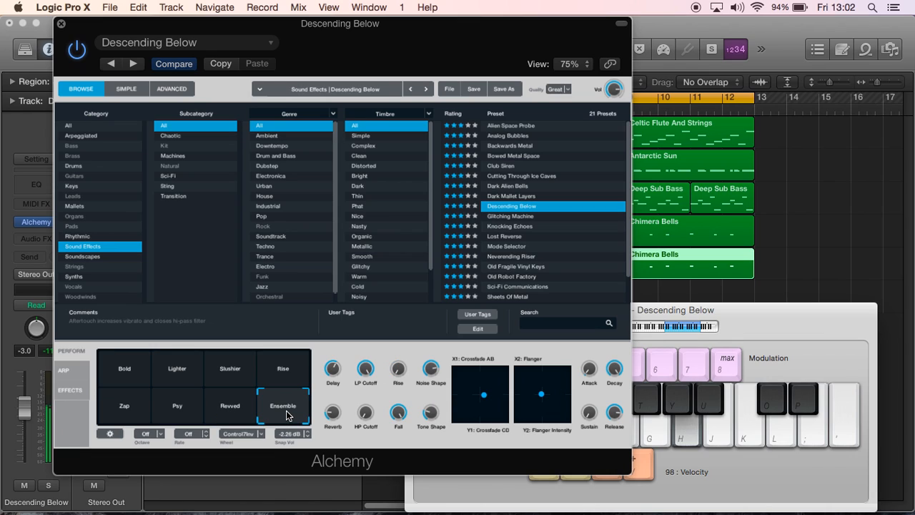
{"action": "left_click", "coordinate": [124, 370]}
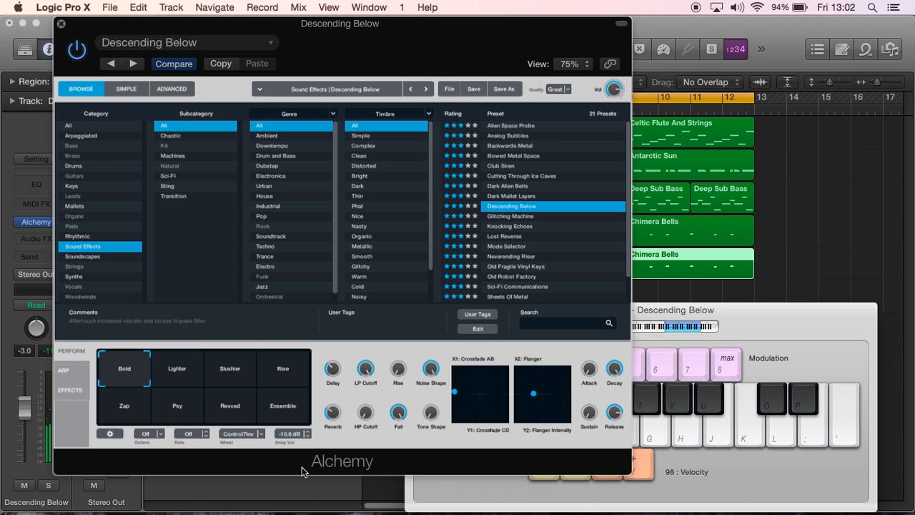
- Record one sustained Descending Below note on the sixth track from bar 1, and close its Alchemy window
{"action": "key", "text": "h"}
{"action": "left_click_drag", "start_coordinate": [425, 48], "coordinate": [452, 179]}
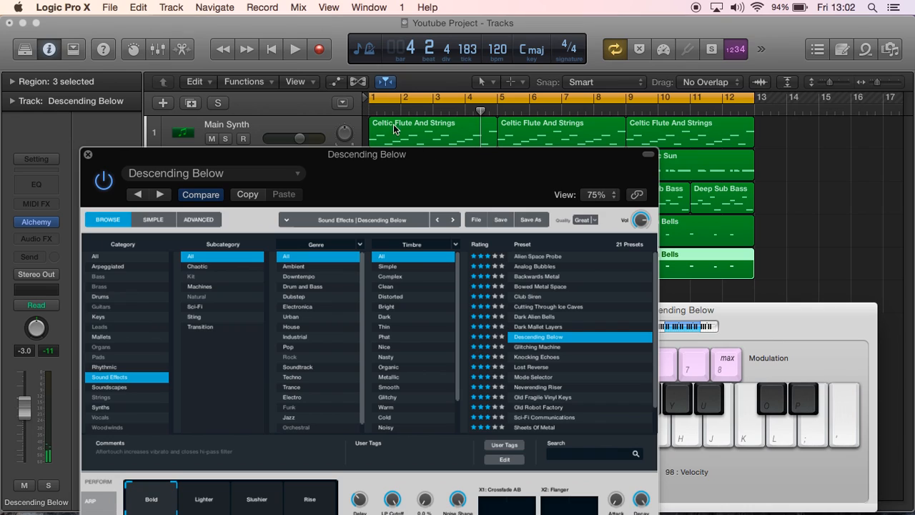
{"action": "left_click", "coordinate": [272, 50]}
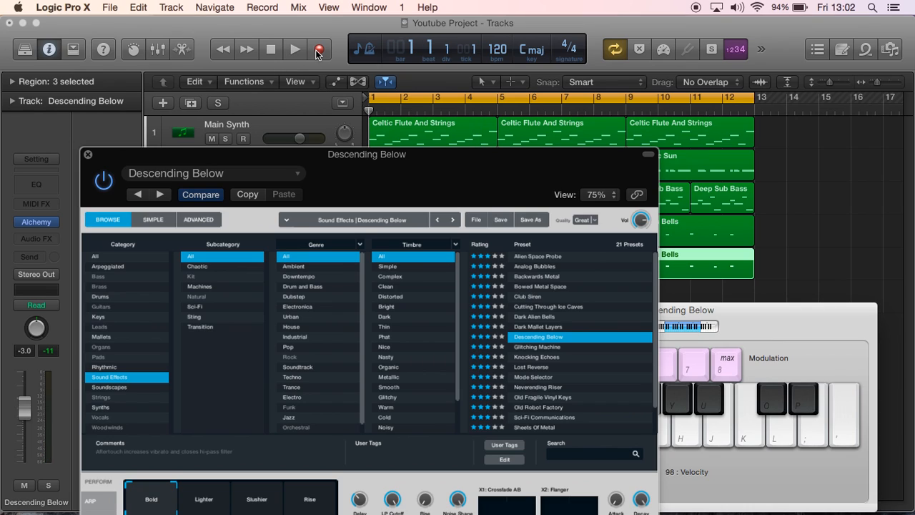
{"action": "left_click", "coordinate": [318, 52]}
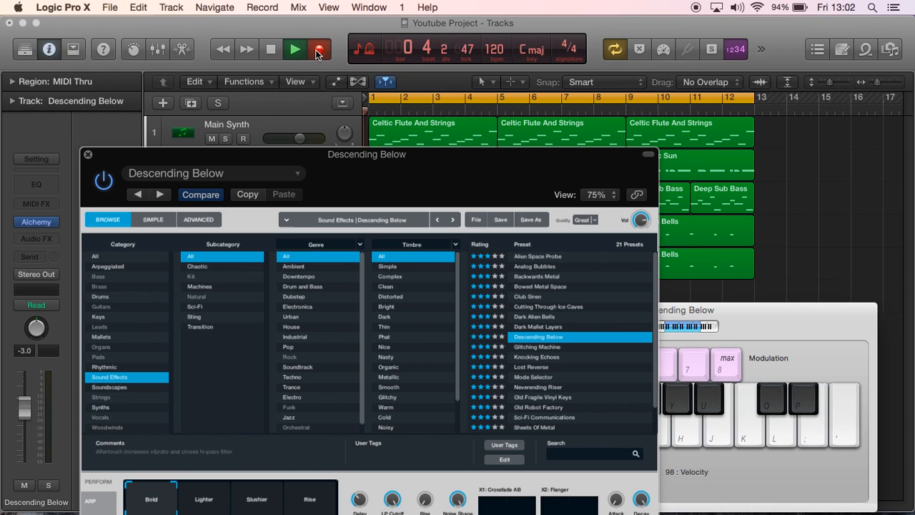
{"action": "key", "text": "h"}
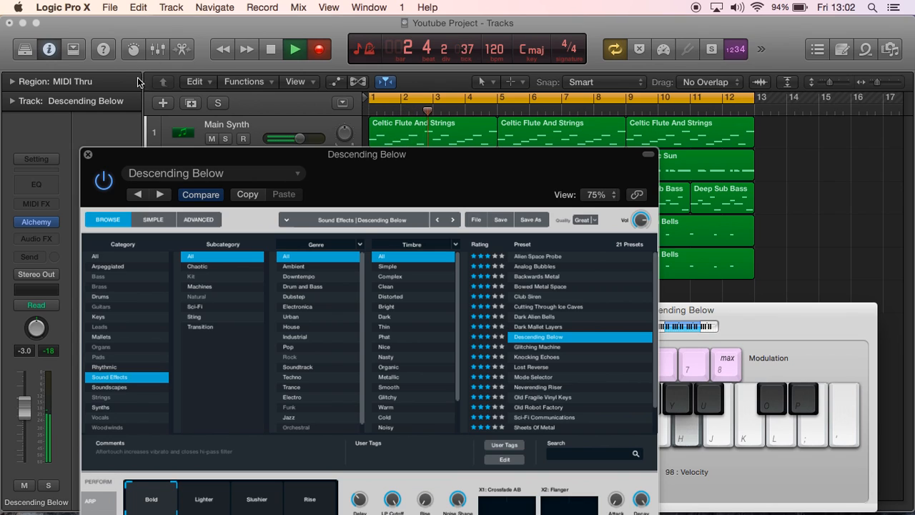
{"action": "left_click", "coordinate": [89, 155]}
{"action": "key", "text": "space"}
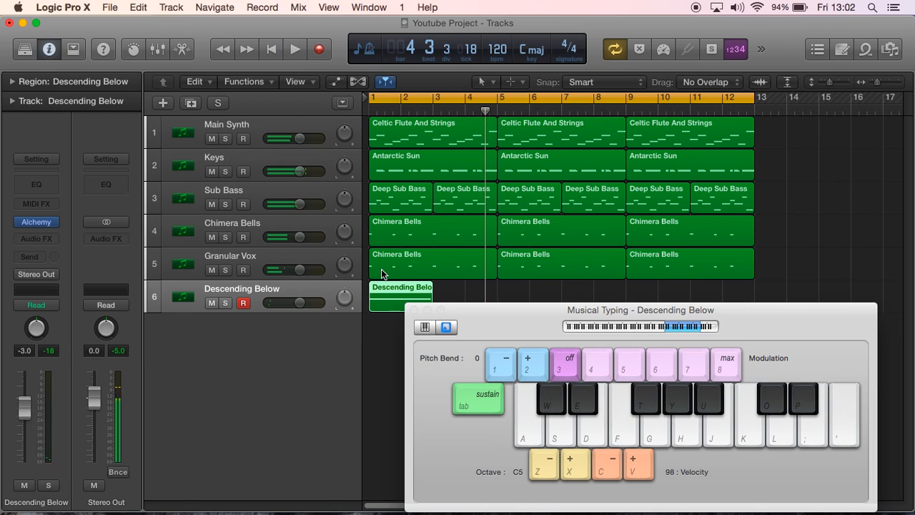
- Check the recorded Descending Below note in the Piano Roll, return the playhead to bar 1, and close the editor
{"action": "left_click", "coordinate": [413, 311]}
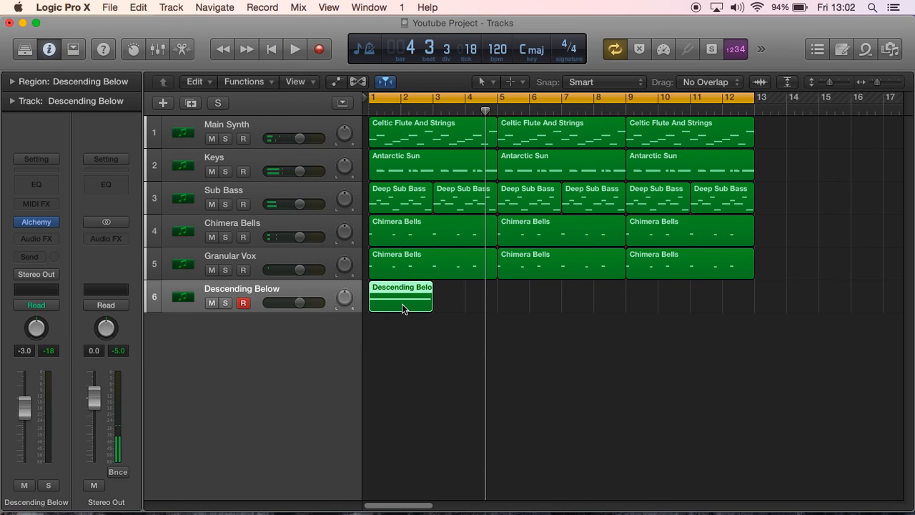
{"action": "double_click", "coordinate": [401, 304]}
{"action": "left_click", "coordinate": [358, 346]}
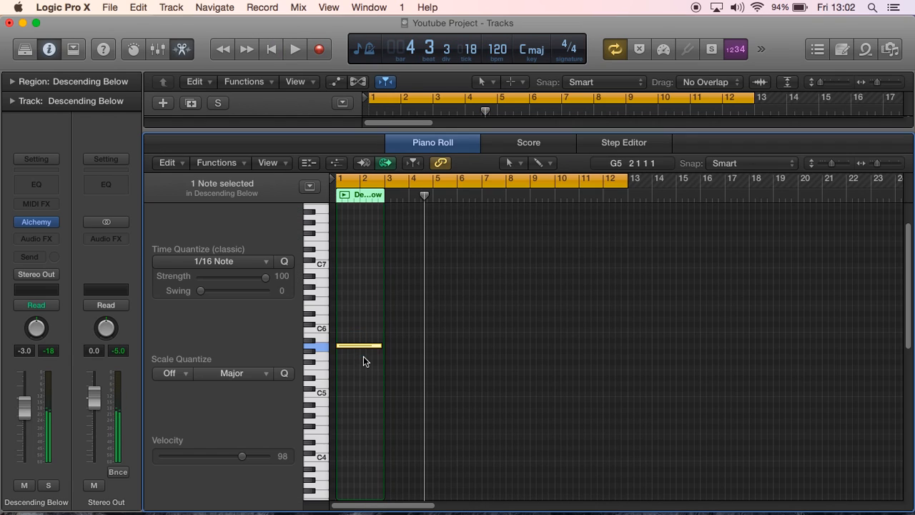
{"action": "left_click", "coordinate": [271, 48]}
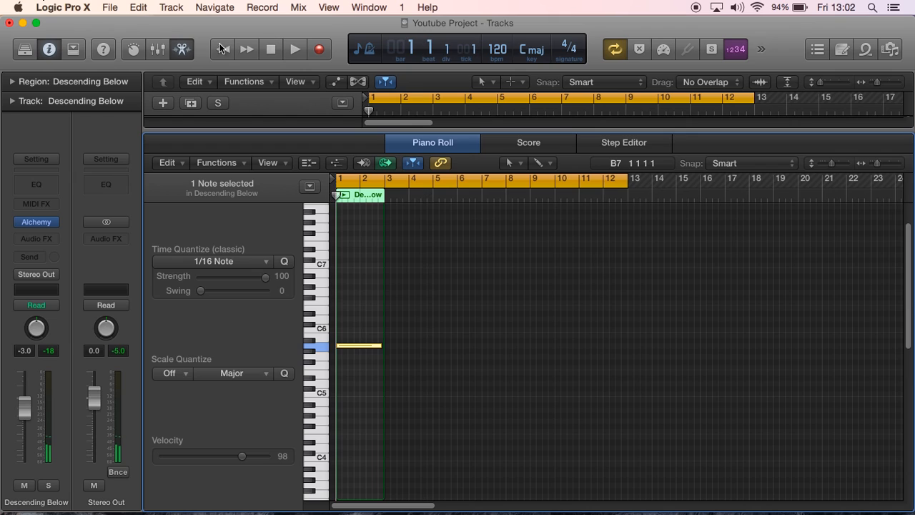
{"action": "left_click", "coordinate": [183, 48]}
- Copy the Descending Below region to bars 5 and 9, and play the arrangement from the start
{"action": "left_click_drag", "start_coordinate": [399, 291], "coordinate": [650, 288]}
{"action": "left_click", "coordinate": [297, 51]}
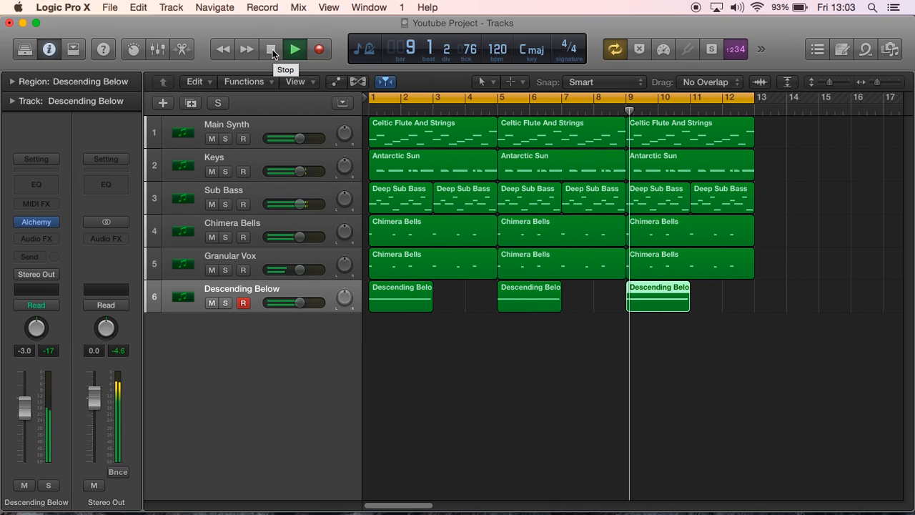
{"action": "left_click", "coordinate": [272, 50]}
{"action": "left_click", "coordinate": [272, 50]}
- Create a new software instrument track and load Alchemy on it
{"action": "left_click", "coordinate": [163, 103]}
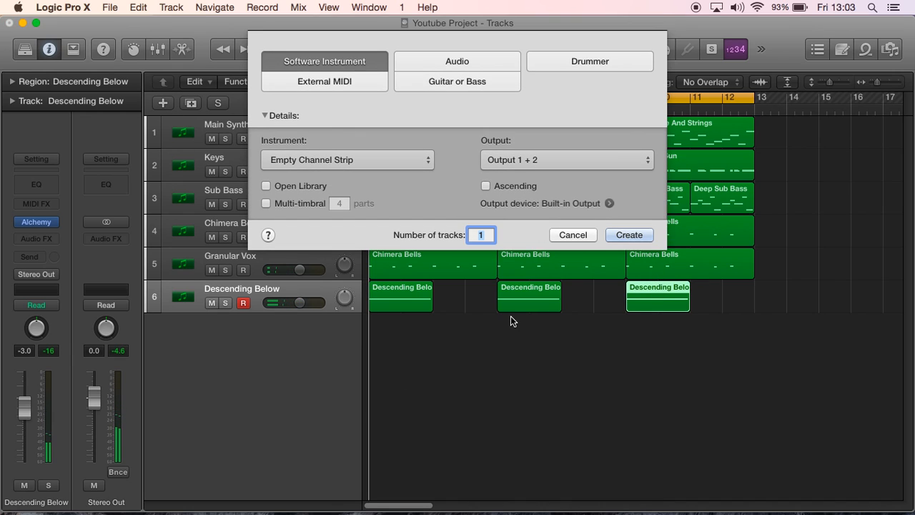
{"action": "left_click", "coordinate": [616, 235]}
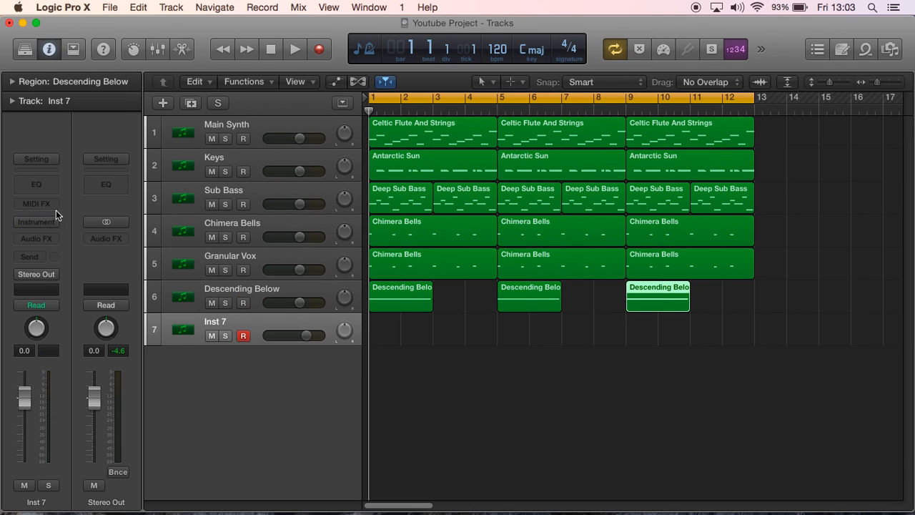
{"action": "left_click", "coordinate": [43, 222]}
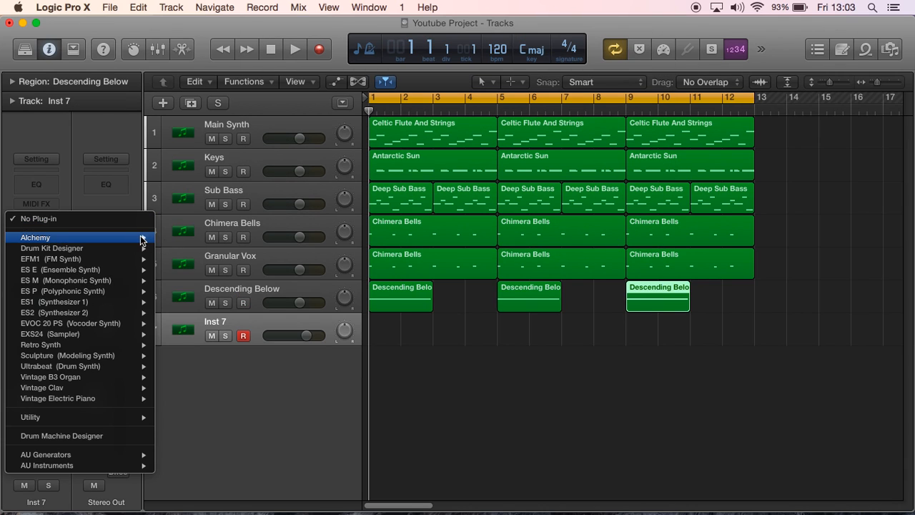
{"action": "left_click", "coordinate": [163, 239]}
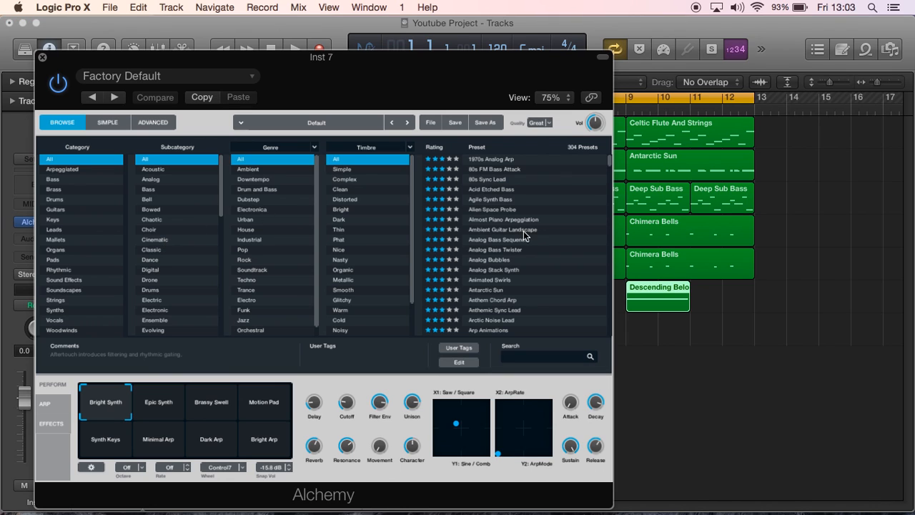
- Show Musical Typing for the new track, lower its octave to C1, and audition a note of the default preset
{"action": "left_click", "coordinate": [384, 7]}
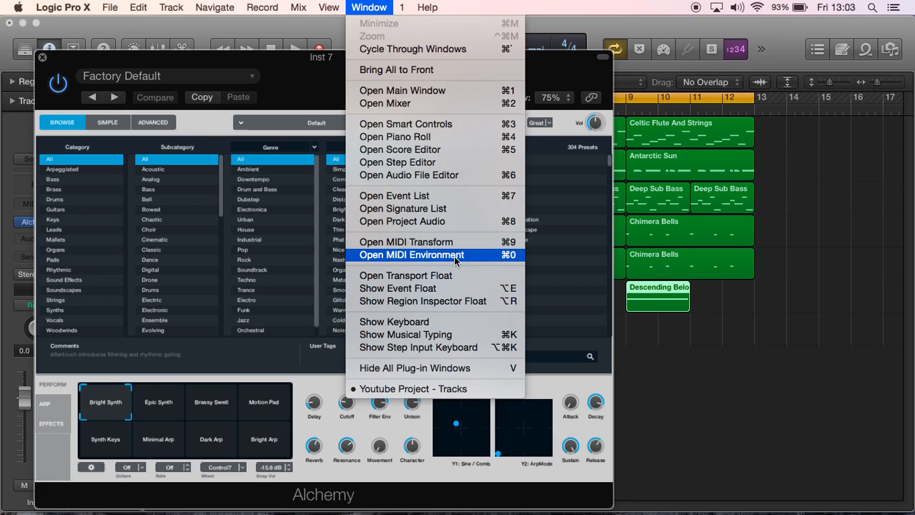
{"action": "left_click", "coordinate": [459, 334]}
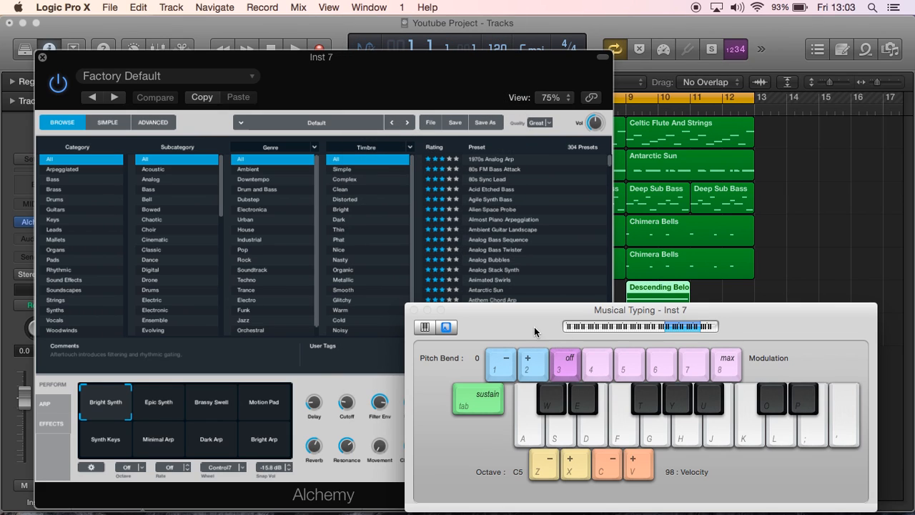
{"action": "left_click", "coordinate": [624, 328]}
{"action": "key", "text": "y"}
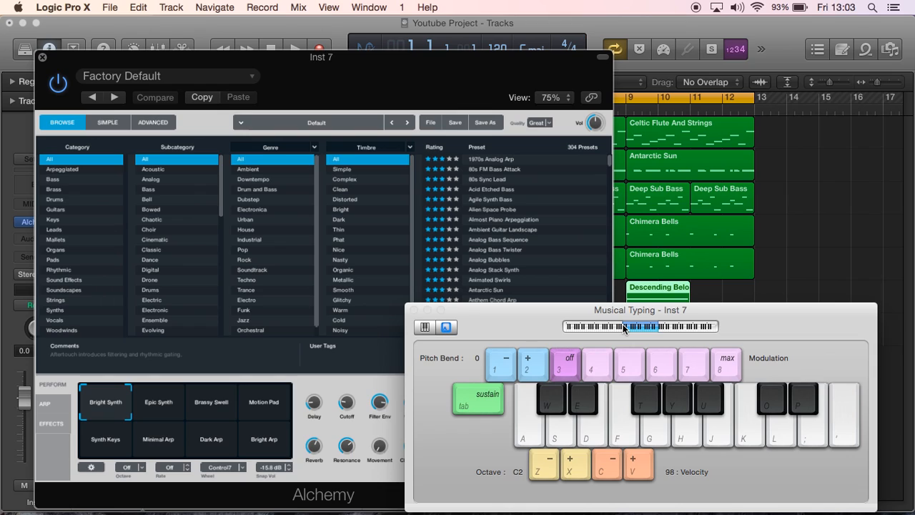
{"action": "key", "text": "z"}
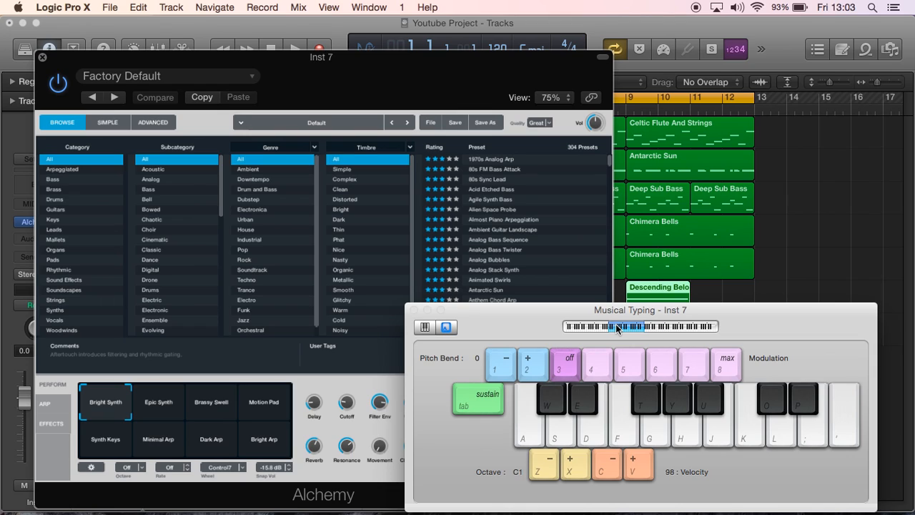
{"action": "key", "text": "h"}
{"action": "key", "text": "h"}
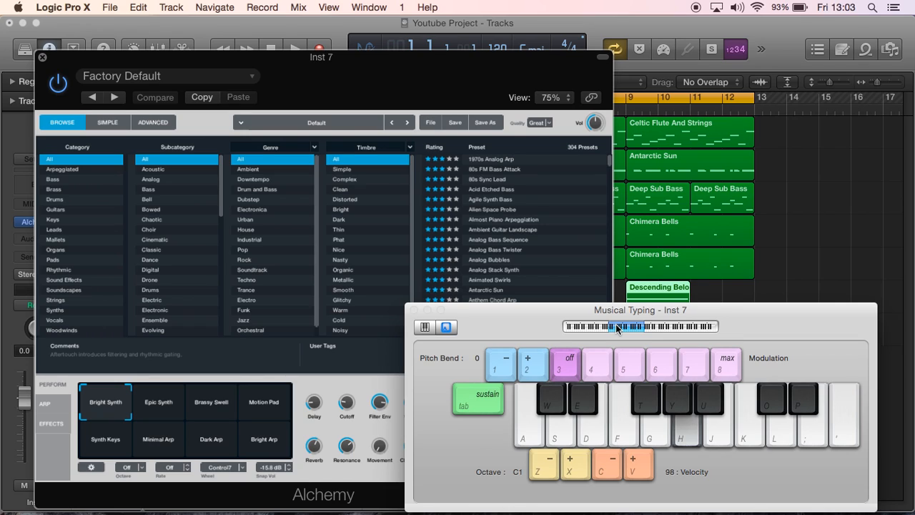
- Audition the same note at octave C0, and compare it again at octave C1
{"action": "key", "text": "z"}
{"action": "key", "text": "h"}
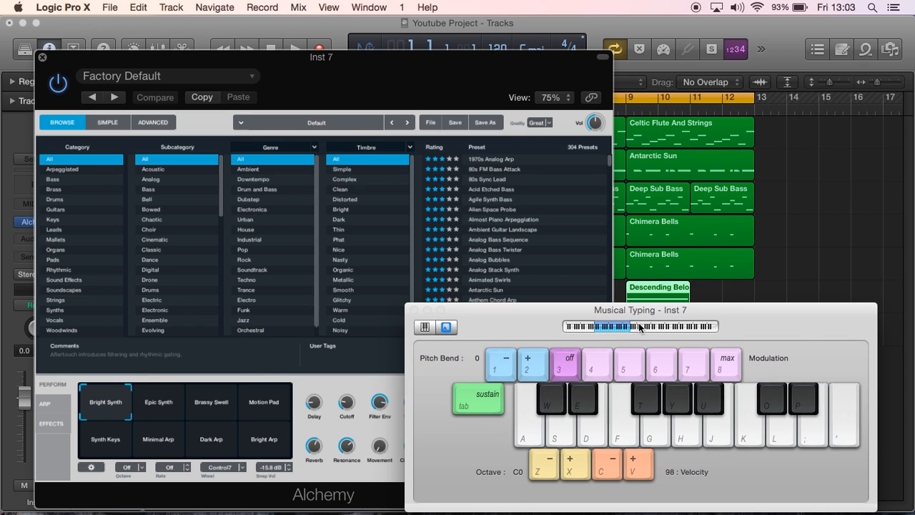
{"action": "key", "text": "h"}
{"action": "key", "text": "x"}
{"action": "key", "text": "h"}
- Try the Epic Synth, Brassy Swell, Motion Pad and Dark Arp snapshots of the default preset with the same note
{"action": "left_click", "coordinate": [169, 403]}
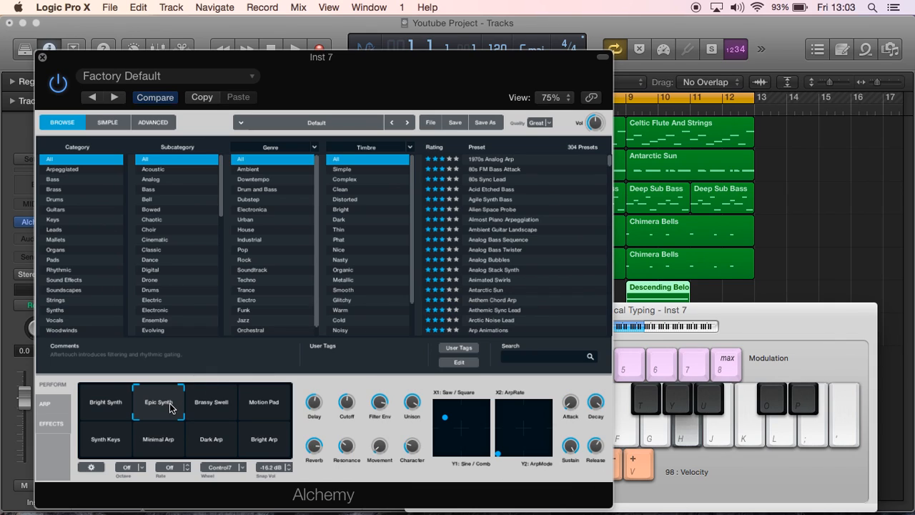
{"action": "left_click", "coordinate": [221, 409]}
{"action": "left_click", "coordinate": [264, 408]}
{"action": "key", "text": "h"}
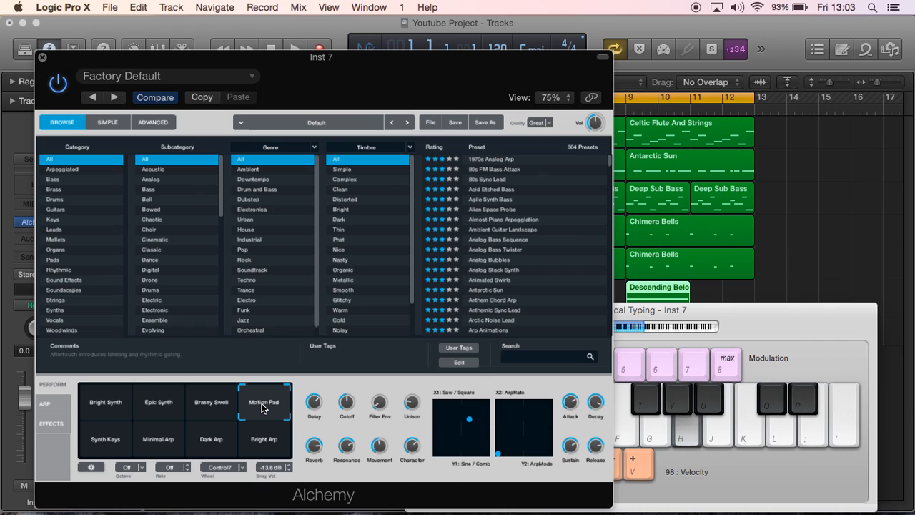
{"action": "left_click", "coordinate": [232, 433]}
{"action": "key", "text": "h"}
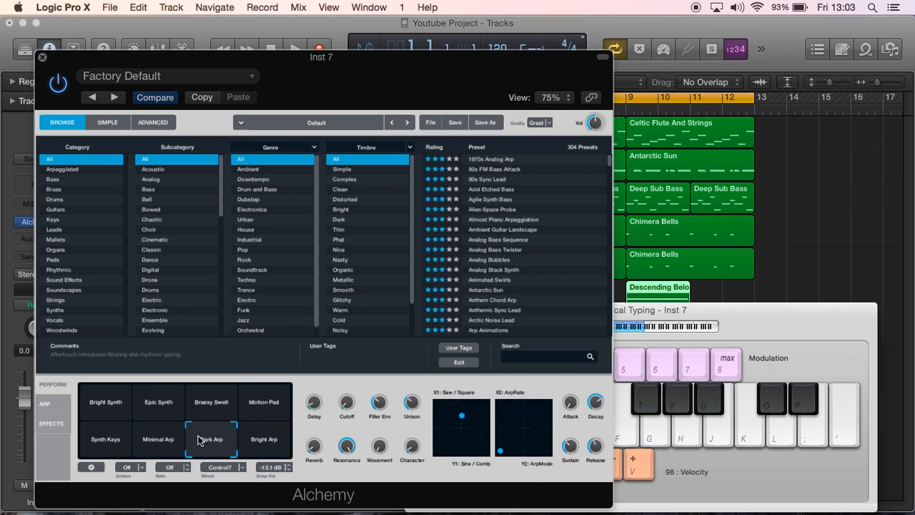
- Audition the Minimal Arp snapshot, and settle on the Synth Keys snapshot after auditioning it
{"action": "left_click", "coordinate": [163, 443]}
{"action": "key", "text": "h"}
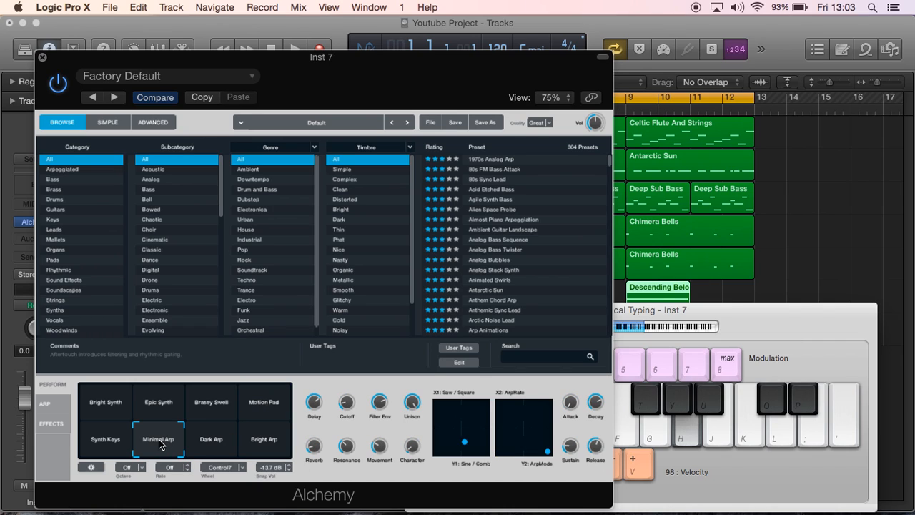
{"action": "left_click", "coordinate": [113, 444]}
{"action": "key", "text": "h"}
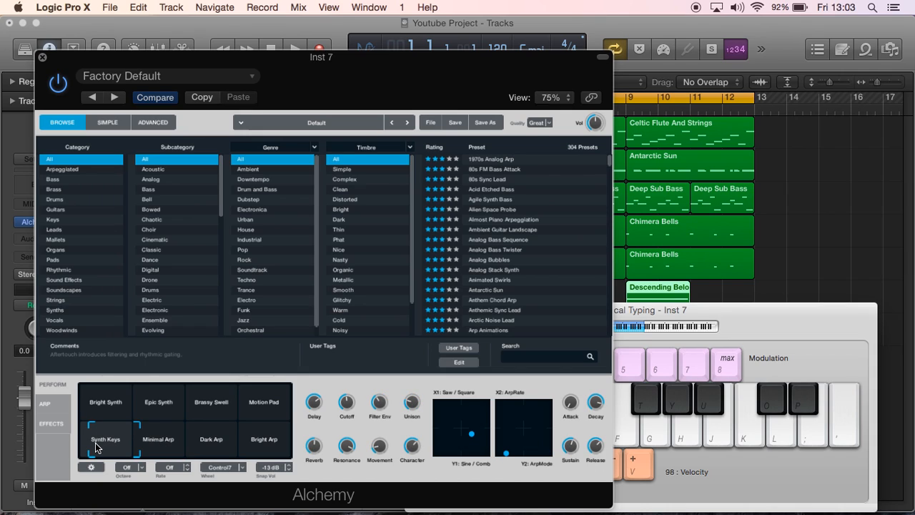
{"action": "key", "text": "h"}
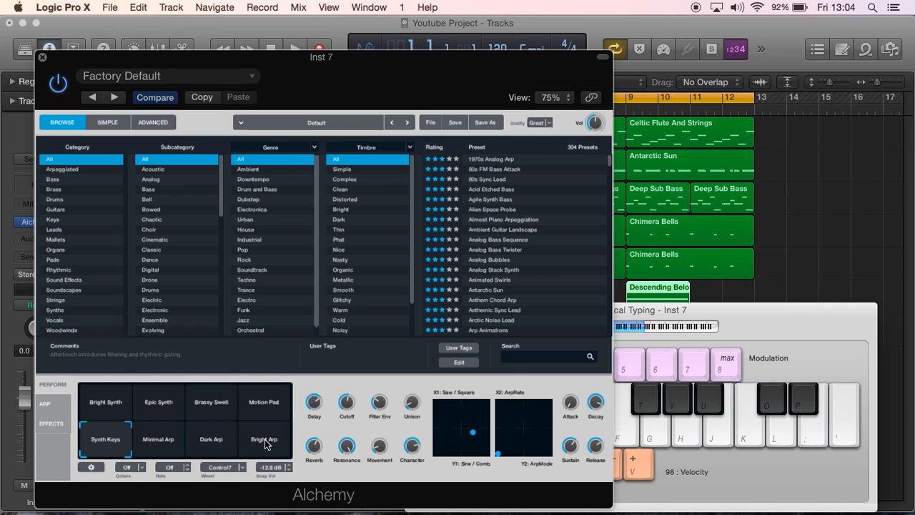
- Play the arrangement while trying A, C and E notes over it with the Synth Keys snapshot, and return to bar 1
{"action": "left_click_drag", "start_coordinate": [306, 86], "coordinate": [307, 143]}
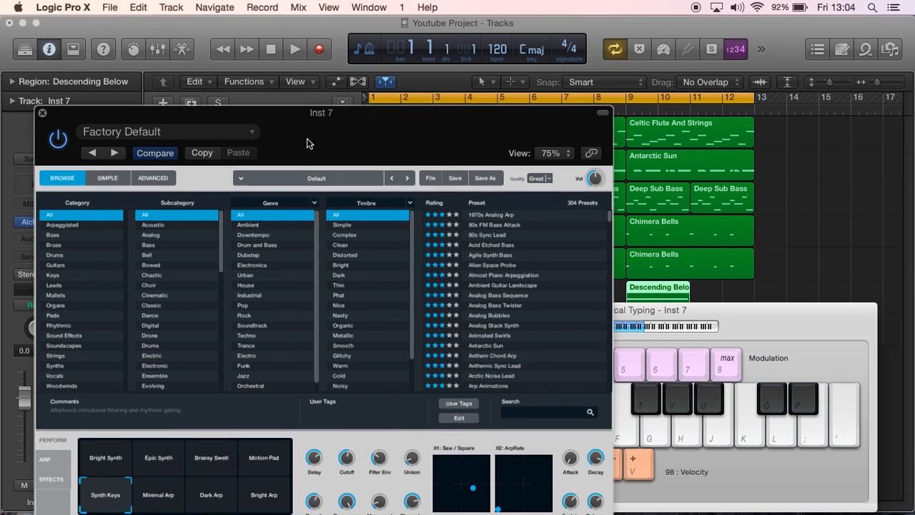
{"action": "left_click", "coordinate": [294, 51]}
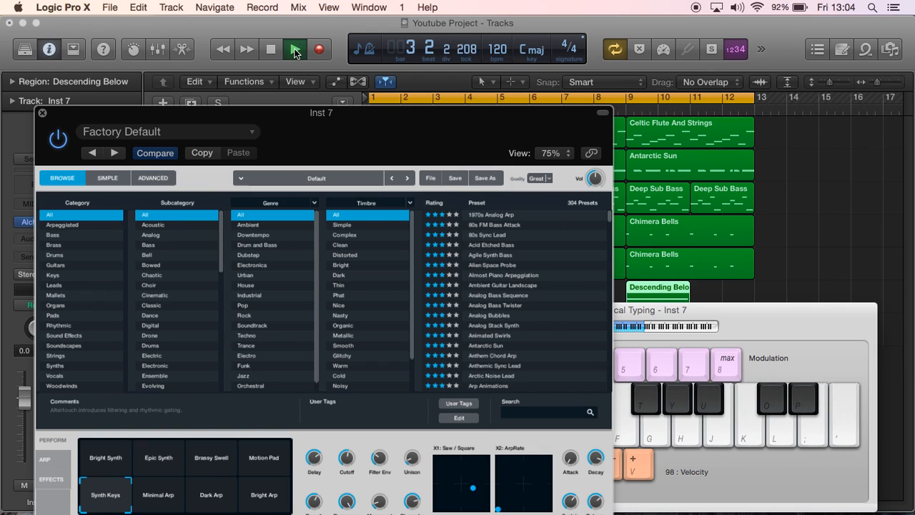
{"action": "key", "text": "semicolon"}
{"action": "key", "text": "k"}
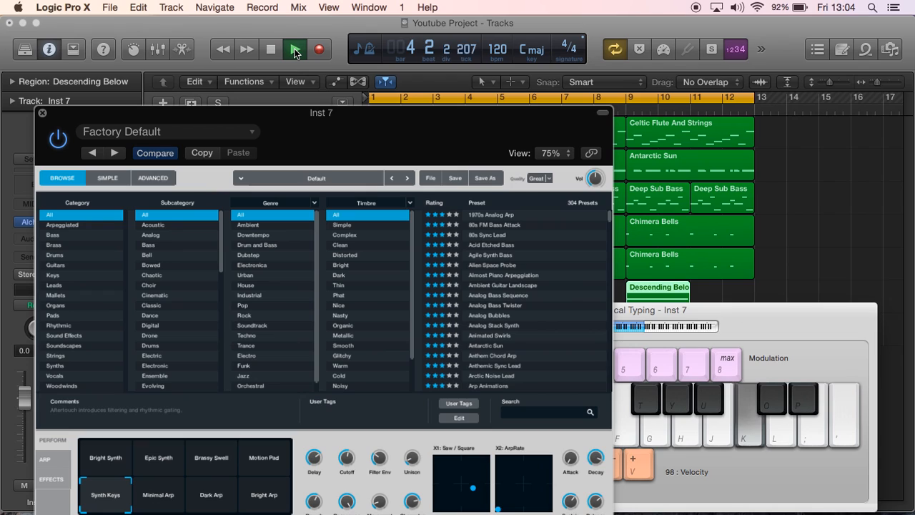
{"action": "key", "text": "h"}
{"action": "key", "text": "h"}
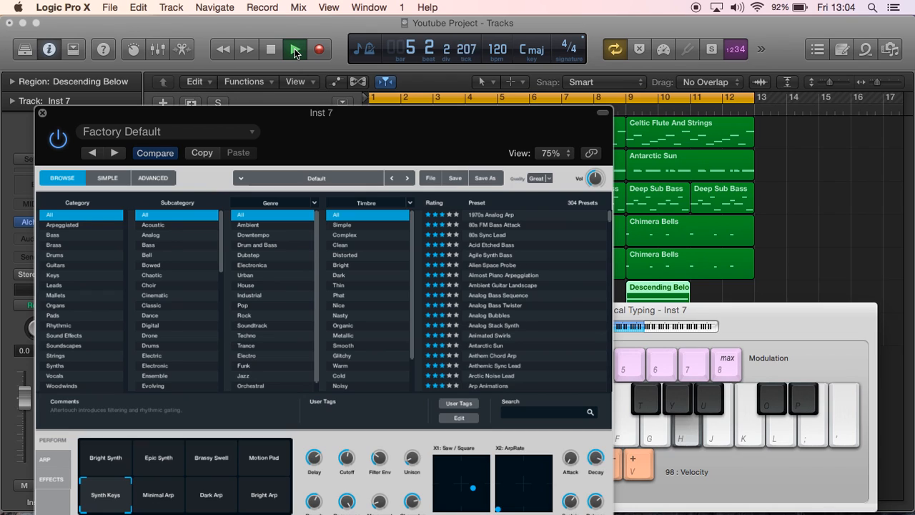
{"action": "key", "text": "k"}
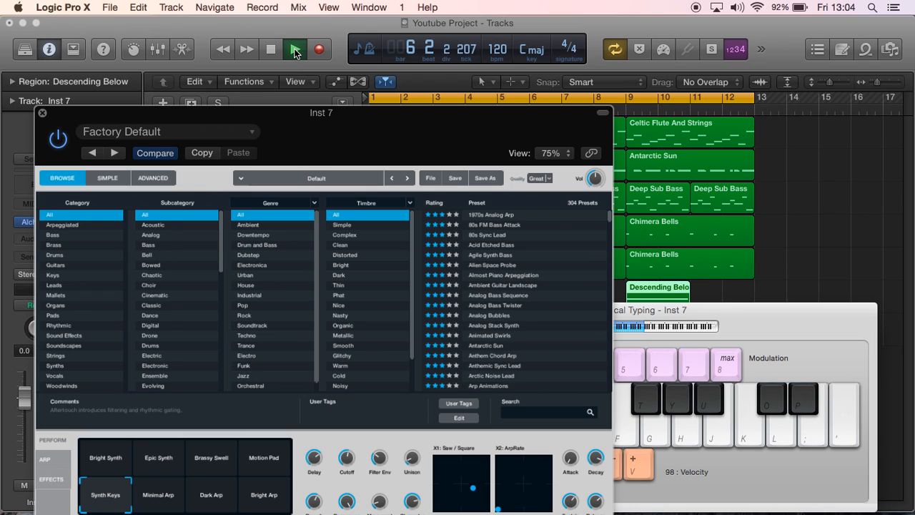
{"action": "key", "text": "h"}
{"action": "key", "text": "k"}
{"action": "key", "text": "semicolon"}
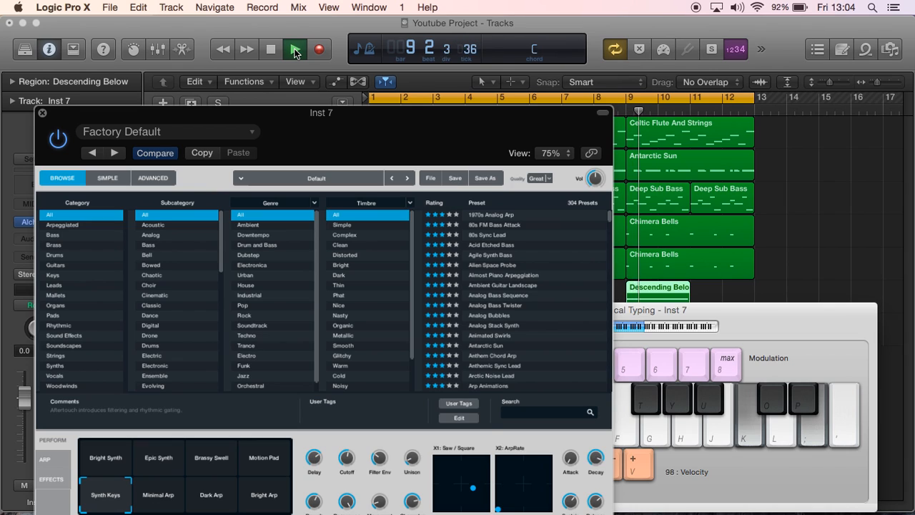
{"action": "left_click", "coordinate": [274, 50]}
{"action": "left_click", "coordinate": [275, 47]}
- Set the new track's channel volume to -3.0 dB, auditioning the A, C and E notes before and after
{"action": "key", "text": "h"}
{"action": "key", "text": "k"}
{"action": "key", "text": "semicolon"}
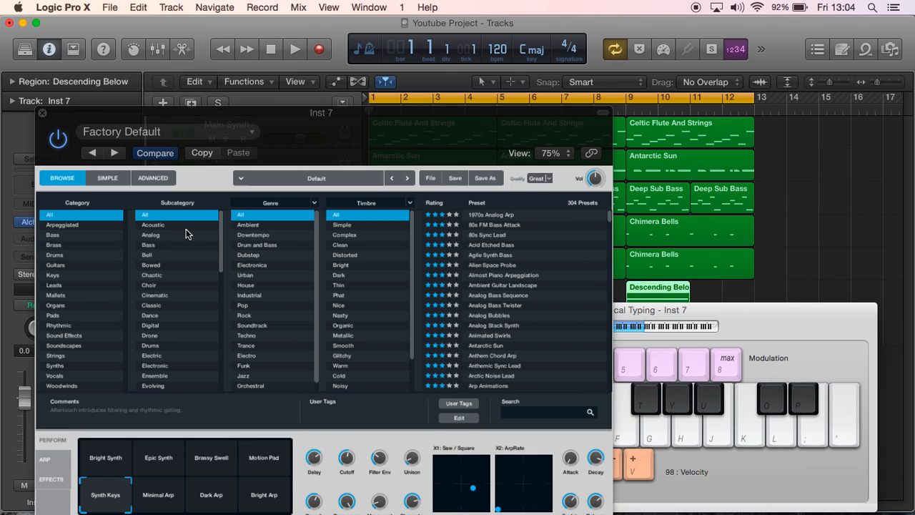
{"action": "left_click_drag", "start_coordinate": [24, 407], "coordinate": [23, 417]}
{"action": "key", "text": "h"}
{"action": "key", "text": "k"}
{"action": "key", "text": "semicolon"}
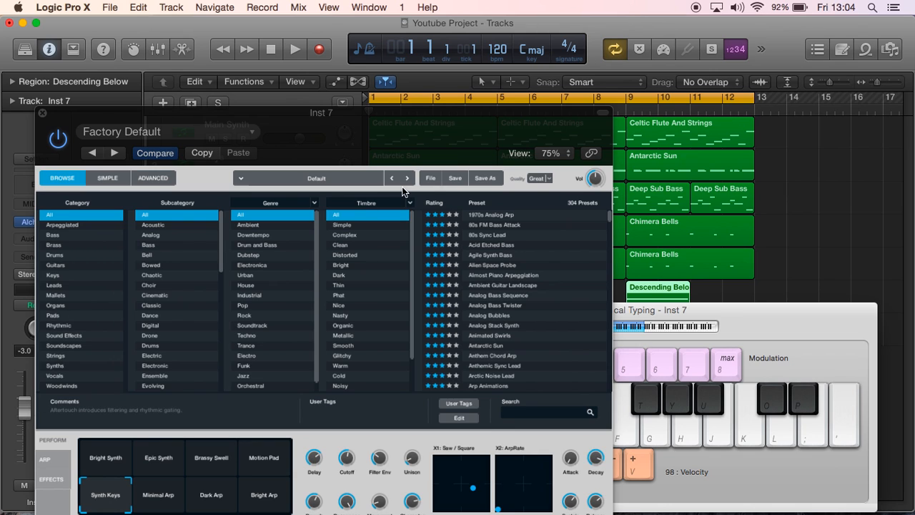
- Move the Alchemy window up to show all its performance controls, and play the A, C and E notes together
{"action": "left_click_drag", "start_coordinate": [392, 129], "coordinate": [391, 41]}
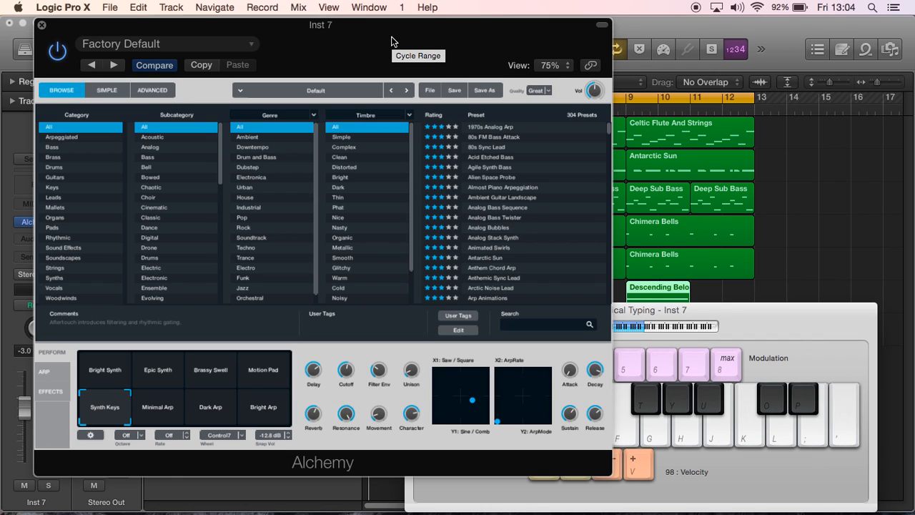
{"action": "key", "text": "k"}
{"action": "key", "text": "semicolon"}
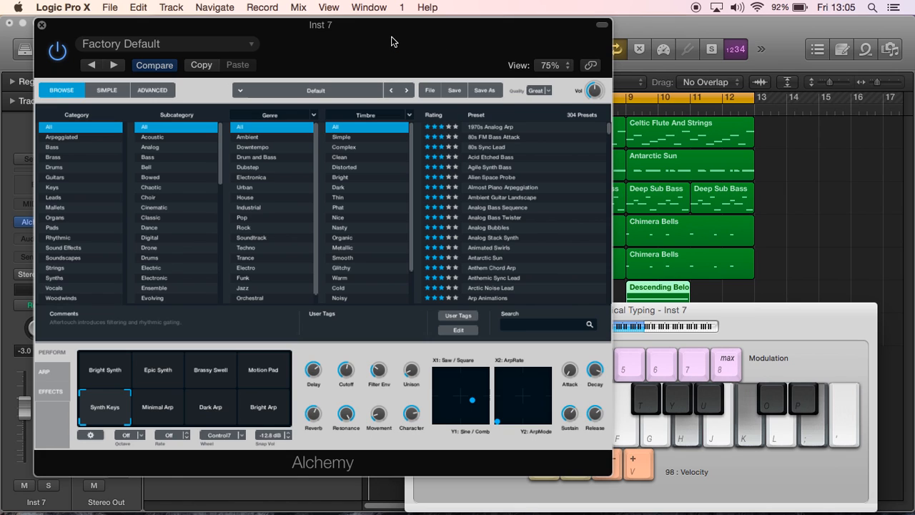
- Record the A, C and E notes held together on the Inst 7 track from bar 1, and close the Alchemy and Musical Typing windows
{"action": "left_click_drag", "start_coordinate": [392, 42], "coordinate": [560, 319]}
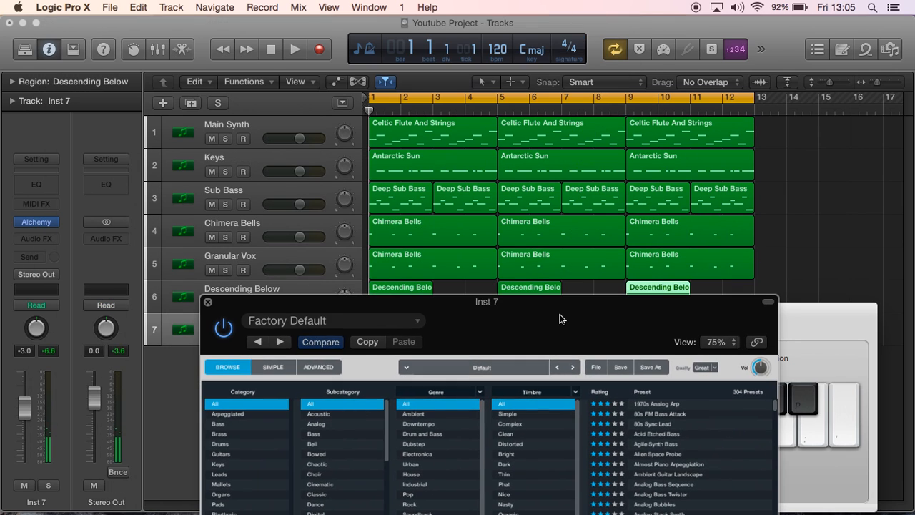
{"action": "left_click", "coordinate": [322, 54]}
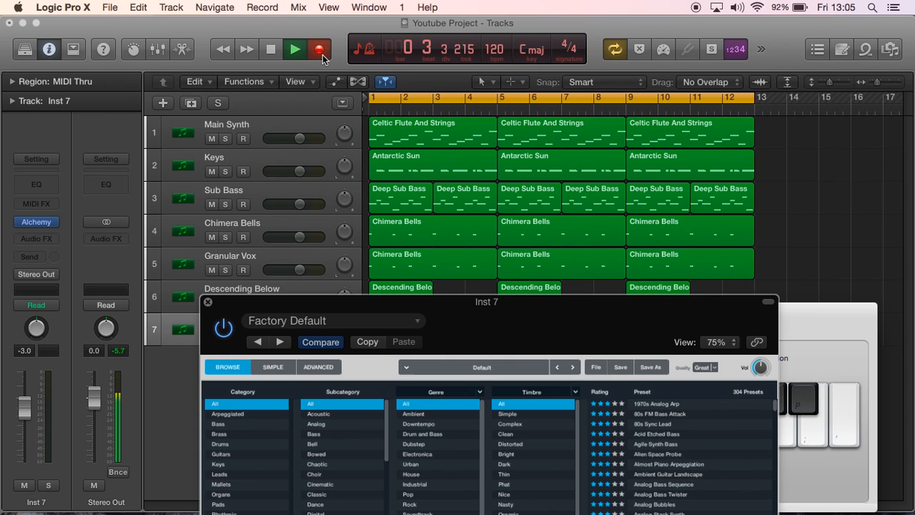
{"action": "key", "text": "h+k+semicolon"}
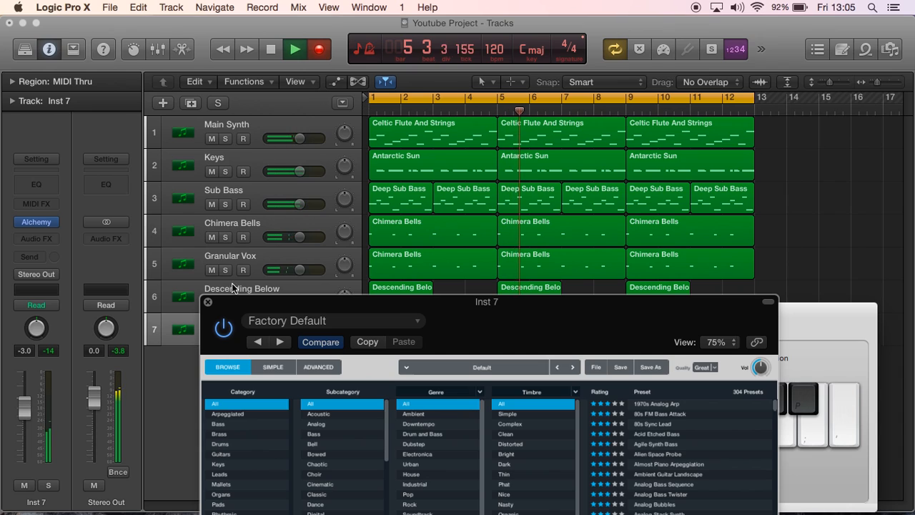
{"action": "left_click", "coordinate": [208, 301]}
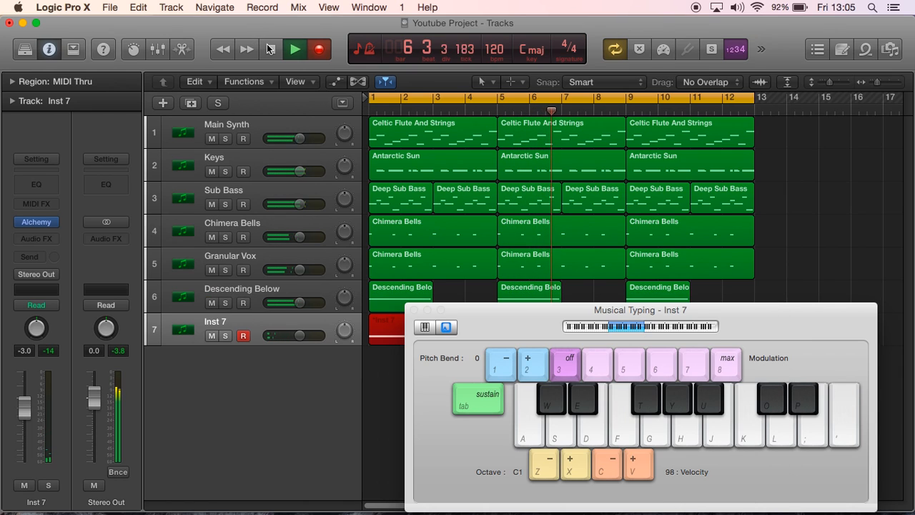
{"action": "left_click", "coordinate": [271, 48]}
{"action": "left_click", "coordinate": [414, 309]}
- Solo the Inst 7 track, play its recorded region from bar 1, and return to the start
{"action": "left_click", "coordinate": [225, 336]}
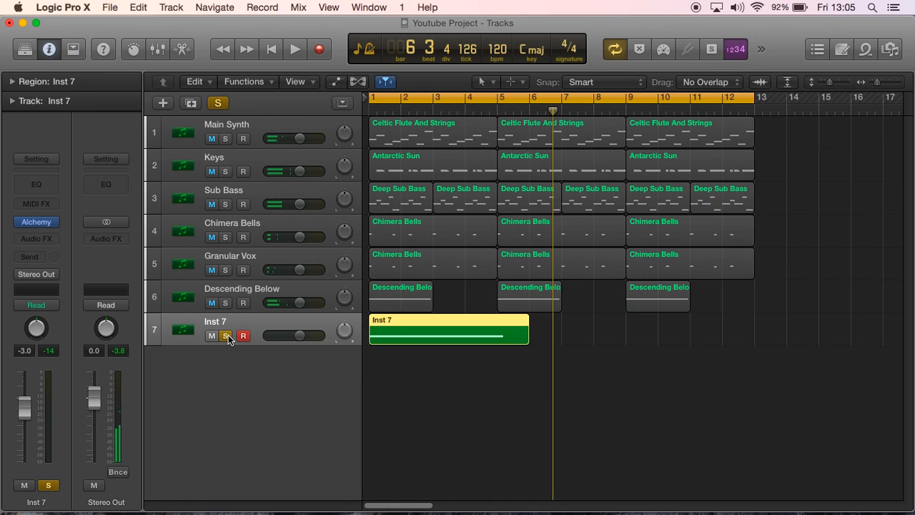
{"action": "left_click", "coordinate": [271, 49]}
{"action": "left_click", "coordinate": [295, 50]}
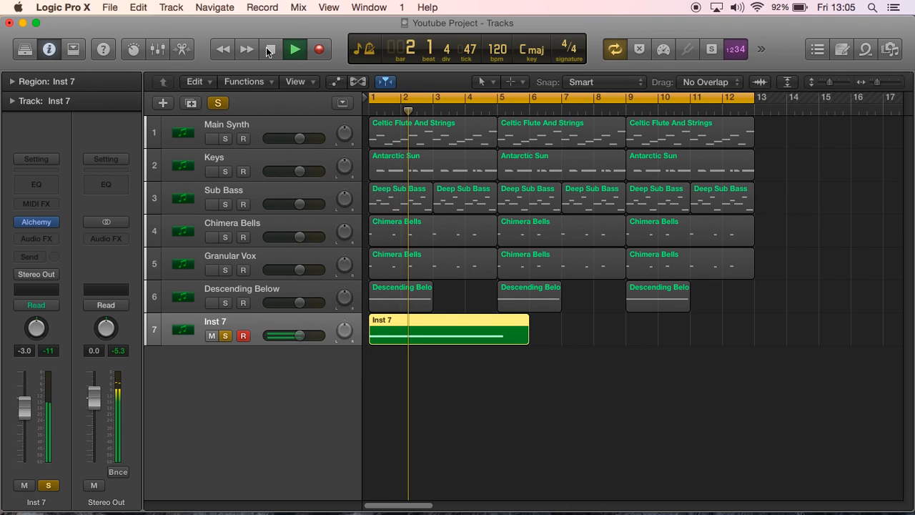
{"action": "left_click", "coordinate": [271, 49]}
- Extend the Inst 7 region and all three of its notes to bar 9 in the Piano Roll, playing the chord before the change
{"action": "double_click", "coordinate": [415, 329]}
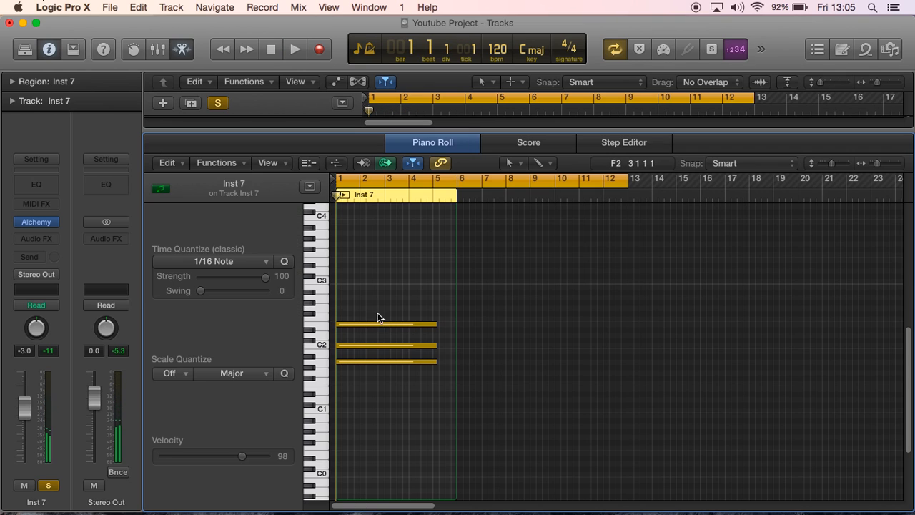
{"action": "left_click_drag", "start_coordinate": [395, 362], "coordinate": [410, 387]}
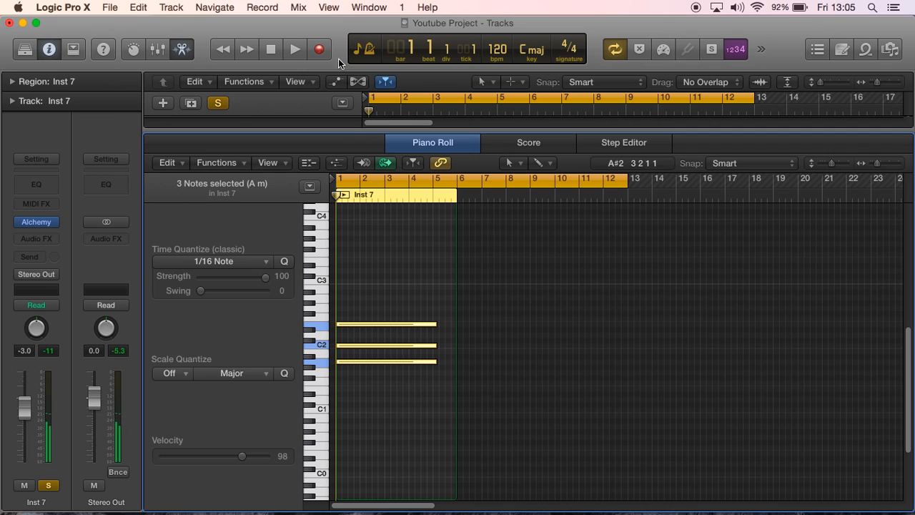
{"action": "left_click", "coordinate": [298, 48]}
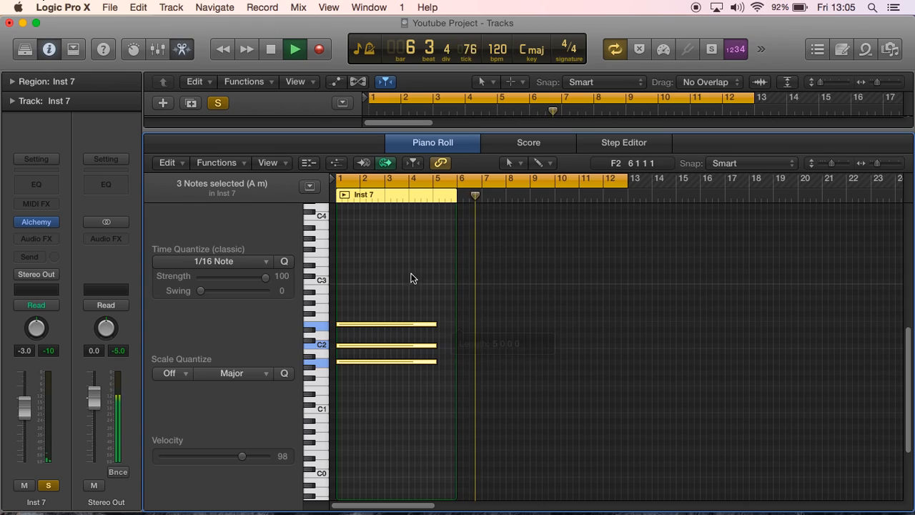
{"action": "left_click", "coordinate": [271, 50]}
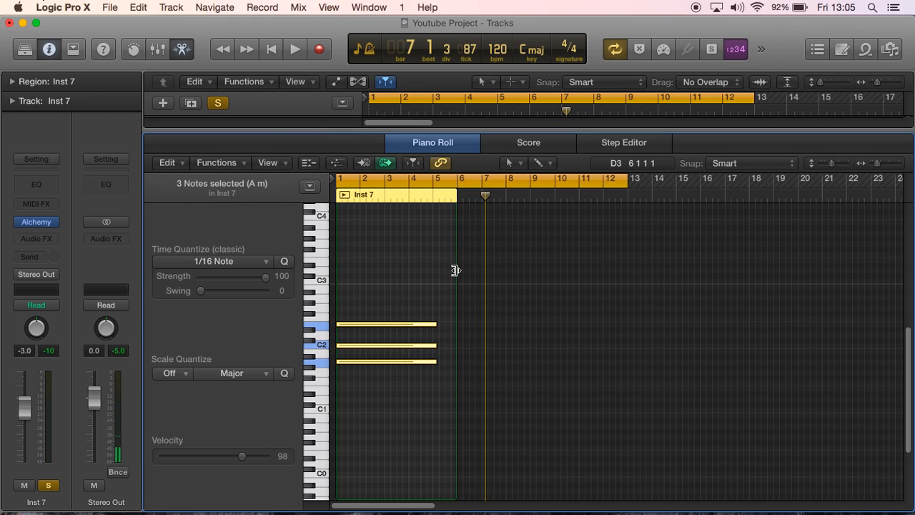
{"action": "left_click_drag", "start_coordinate": [455, 270], "coordinate": [527, 296]}
{"action": "left_click_drag", "start_coordinate": [436, 324], "coordinate": [527, 346]}
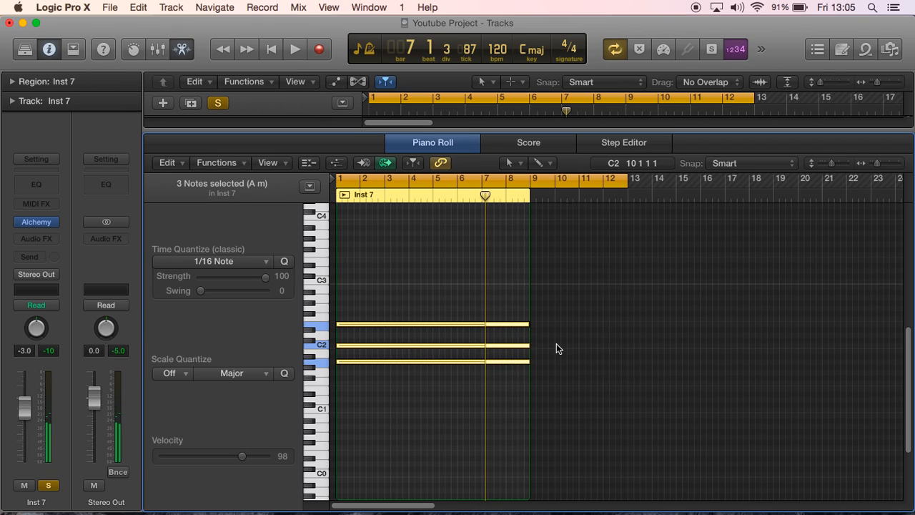
- Play the soloed, extended region from bar 1, and hide the Piano Roll and the inspector
{"action": "left_click", "coordinate": [276, 50]}
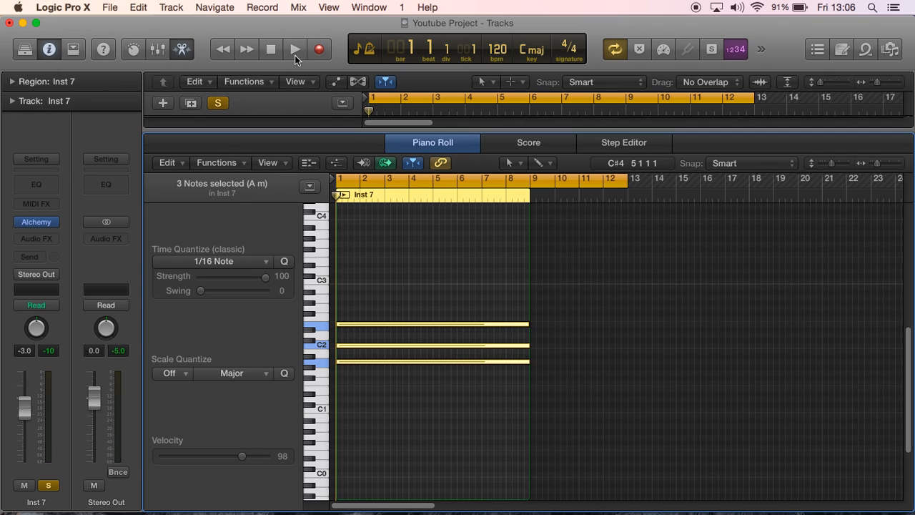
{"action": "left_click", "coordinate": [294, 55]}
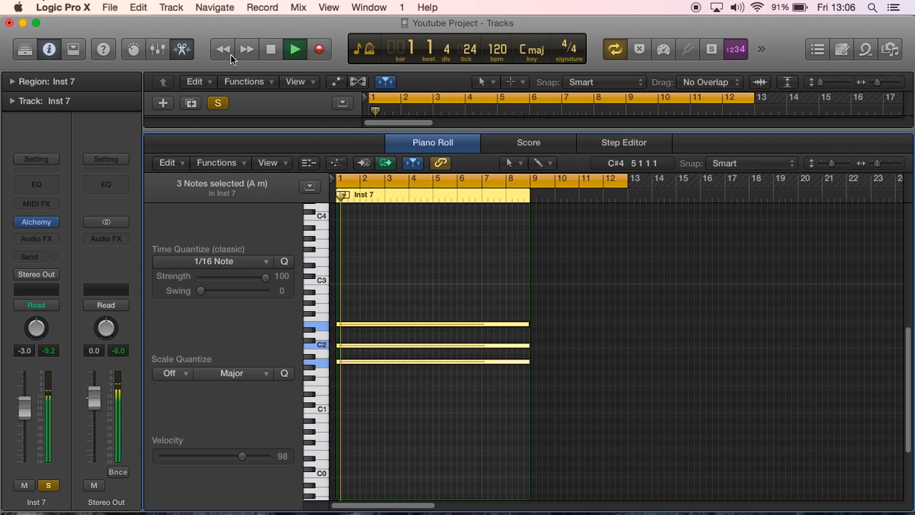
{"action": "left_click", "coordinate": [184, 49]}
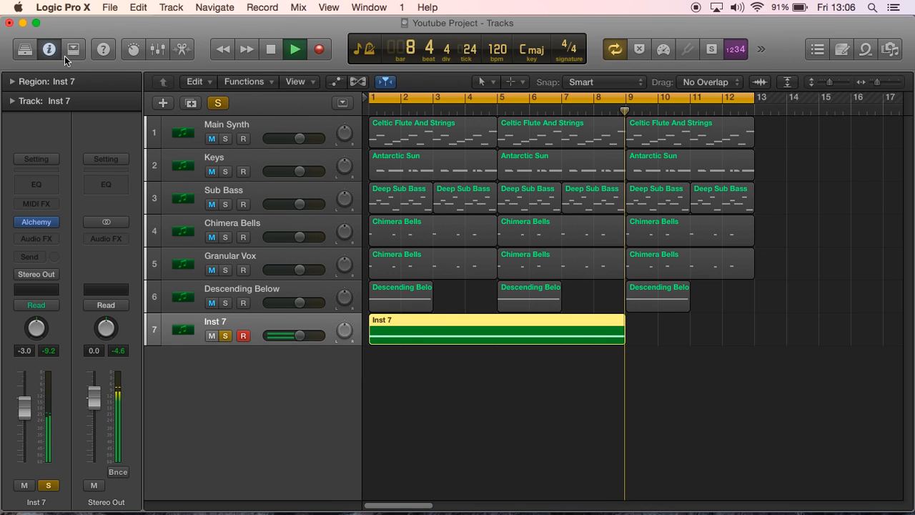
{"action": "key", "text": "i"}
{"action": "left_click", "coordinate": [271, 49]}
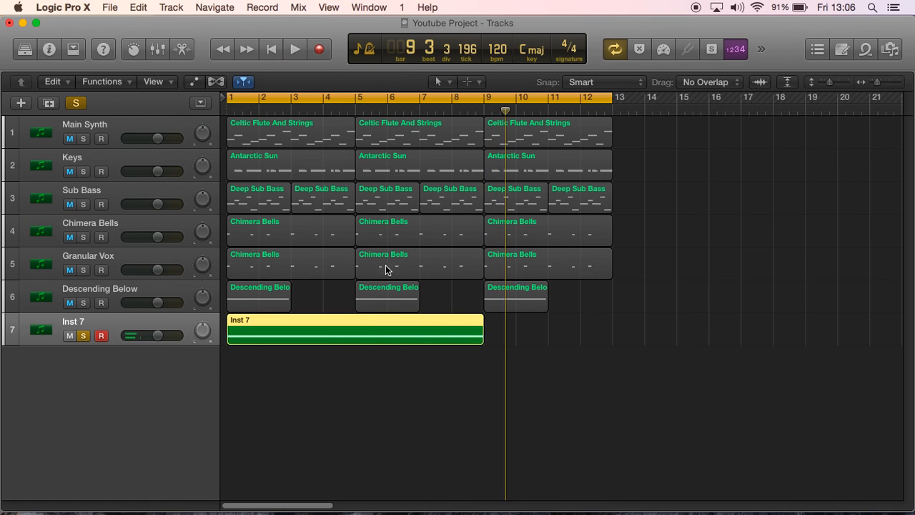
- Copy the Inst 7 region to bar 9 and extend the cycle range to bar 17
{"action": "left_click_drag", "start_coordinate": [344, 334], "coordinate": [610, 331], "text": "alt"}
{"action": "left_click_drag", "start_coordinate": [612, 102], "coordinate": [741, 103]}
- Copy the regions in bars 9 to 12 on the first six tracks to bar 13
{"action": "left_click", "coordinate": [670, 173]}
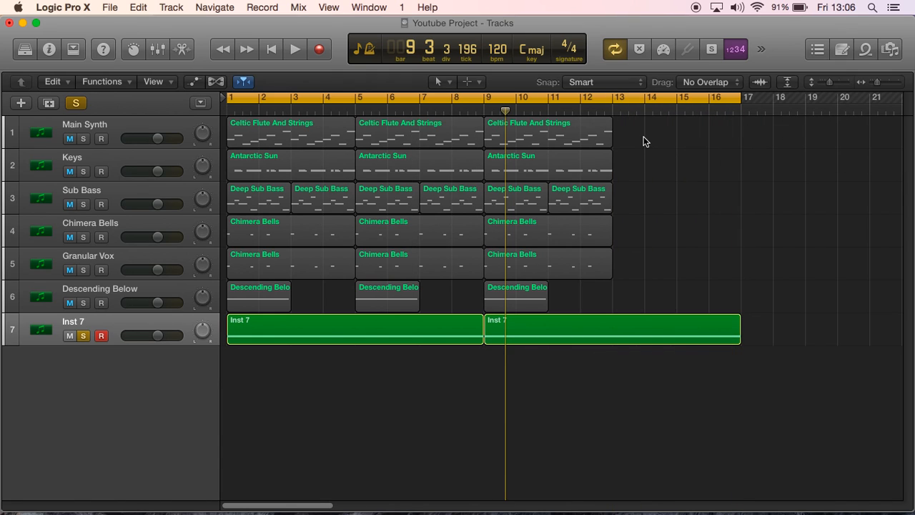
{"action": "left_click_drag", "start_coordinate": [641, 142], "coordinate": [572, 284]}
{"action": "left_click_drag", "start_coordinate": [639, 283], "coordinate": [639, 283]}
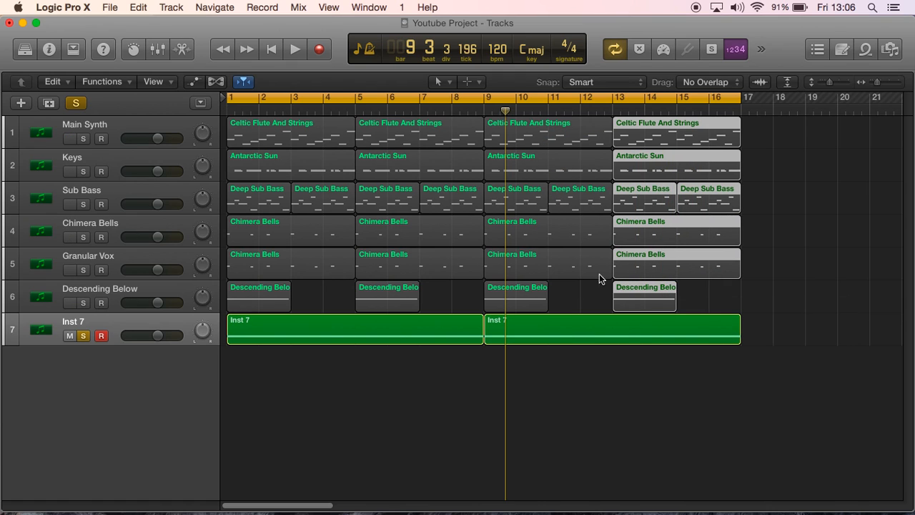
- Turn off the solo, play the full 16-bar arrangement from bar 1, and deselect the copied regions
{"action": "left_click", "coordinate": [79, 103]}
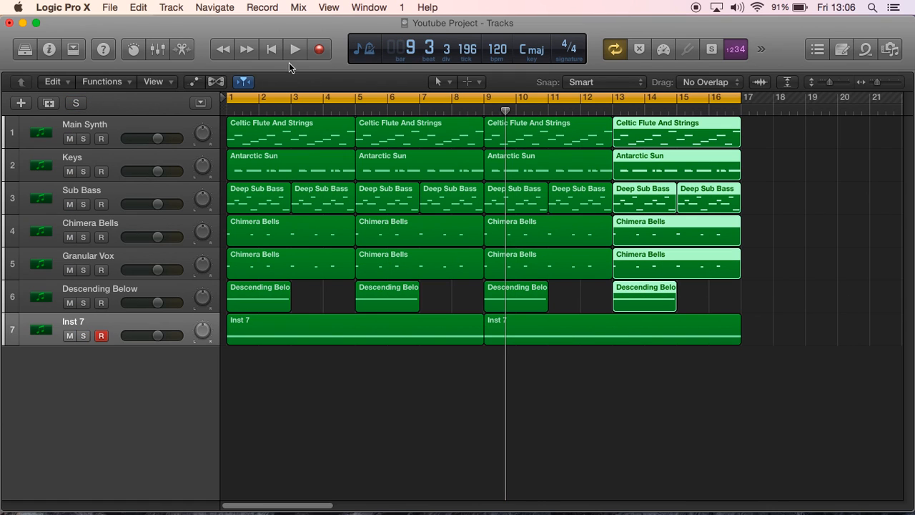
{"action": "left_click", "coordinate": [272, 51]}
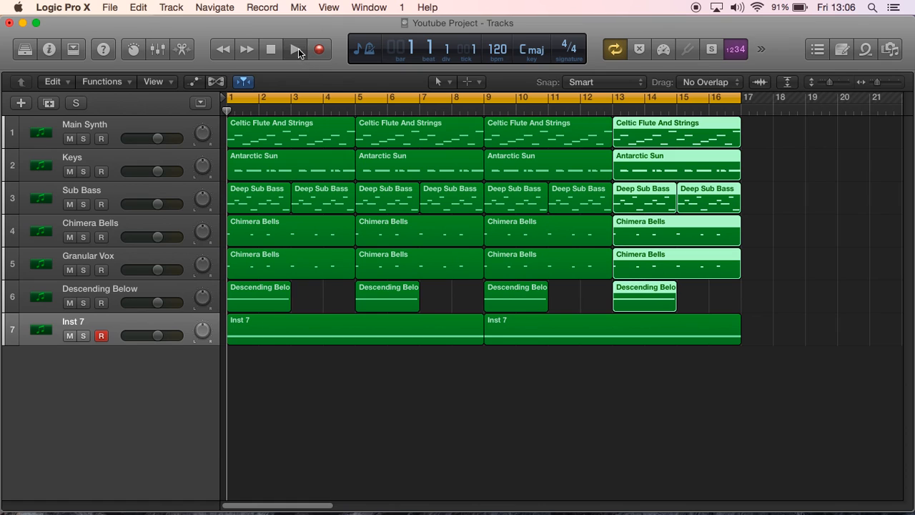
{"action": "left_click", "coordinate": [298, 49]}
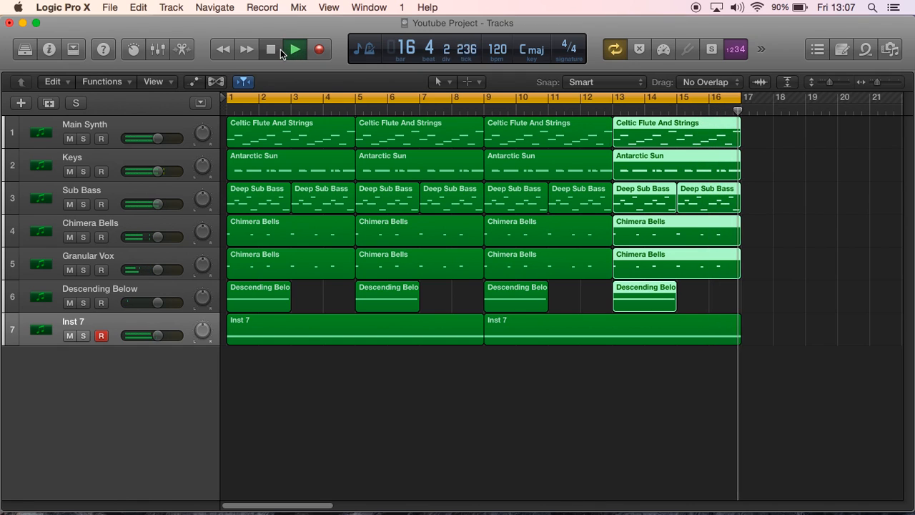
{"action": "left_click", "coordinate": [280, 49]}
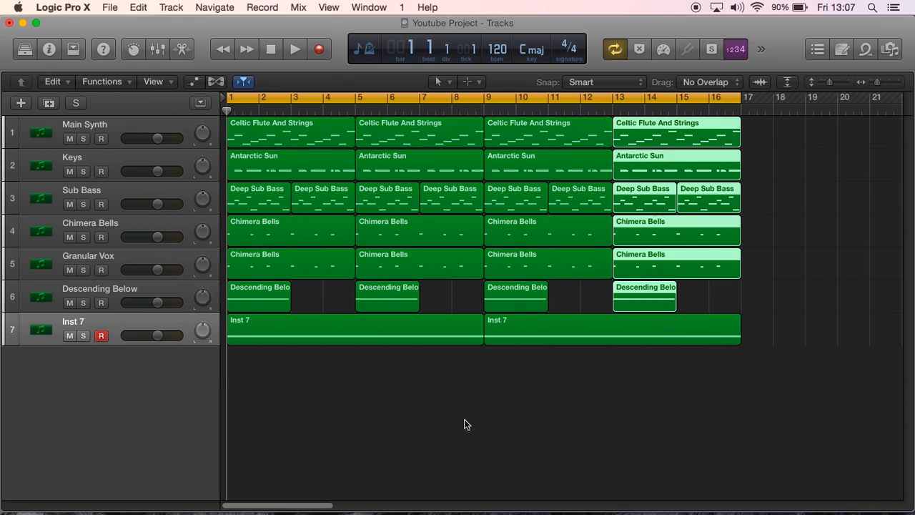
{"action": "left_click", "coordinate": [837, 404]}
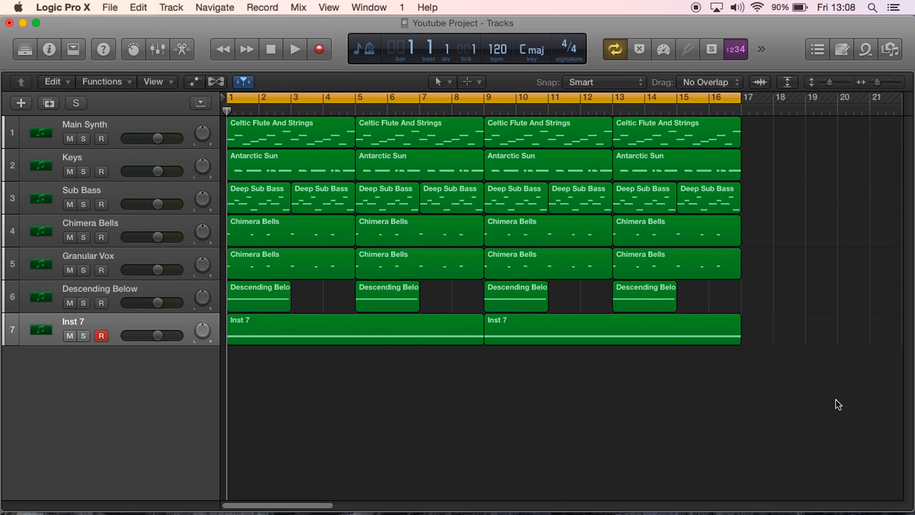
- Rename the Chimera Bells track as High Bells
{"action": "double_click", "coordinate": [85, 223]}
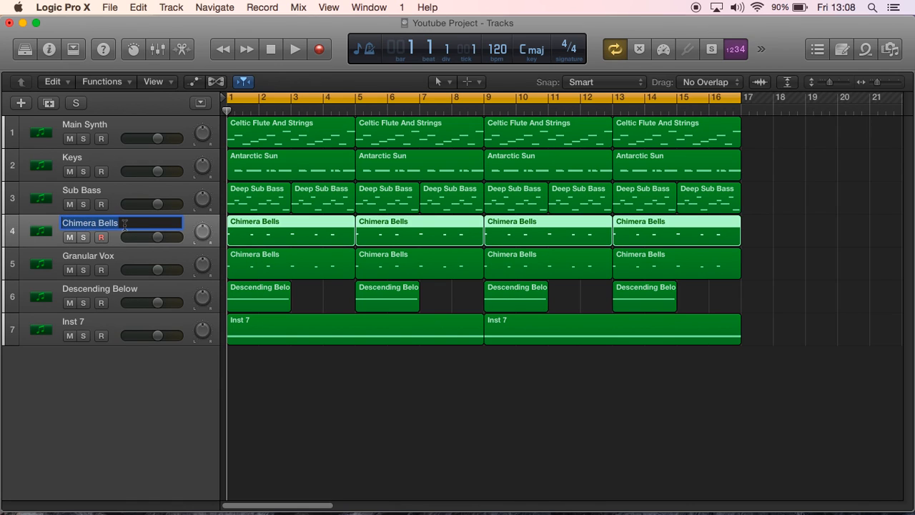
{"action": "type", "text": "High"}
{"action": "key", "text": "BackSpace"}
{"action": "key", "text": "BackSpace"}
{"action": "key", "text": "BackSpace"}
{"action": "key", "text": "BackSpace"}
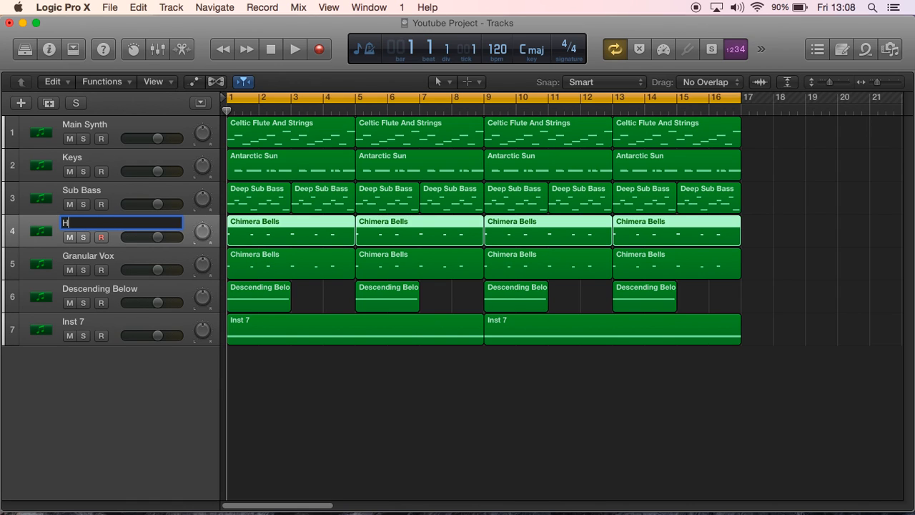
{"action": "type", "text": "igh Bells"}
- Rename the Granular Vox track as Very High Bells
{"action": "double_click", "coordinate": [97, 254]}
{"action": "type", "text": "VEry"}
{"action": "key", "text": "BackSpace"}
{"action": "key", "text": "BackSpace"}
{"action": "key", "text": "BackSpace"}
{"action": "key", "text": "BackSpace"}
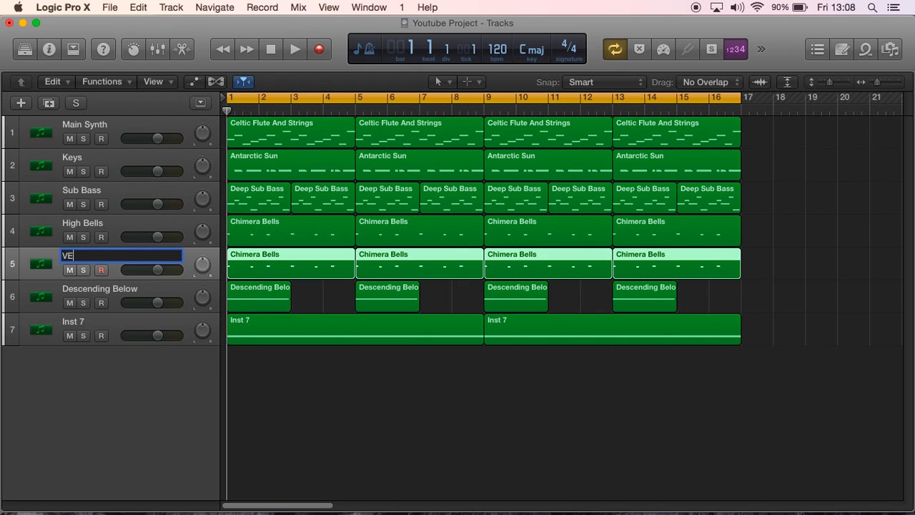
{"action": "type", "text": "ery High Bells"}
{"action": "key", "text": "Return"}
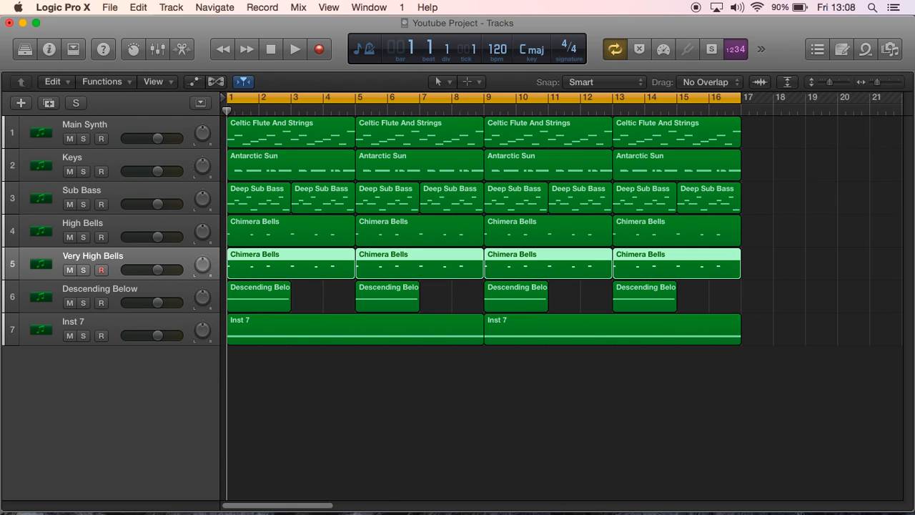
- Rename the Descending Below track as Descending Effect
{"action": "left_click", "coordinate": [112, 289]}
{"action": "double_click", "coordinate": [112, 289]}
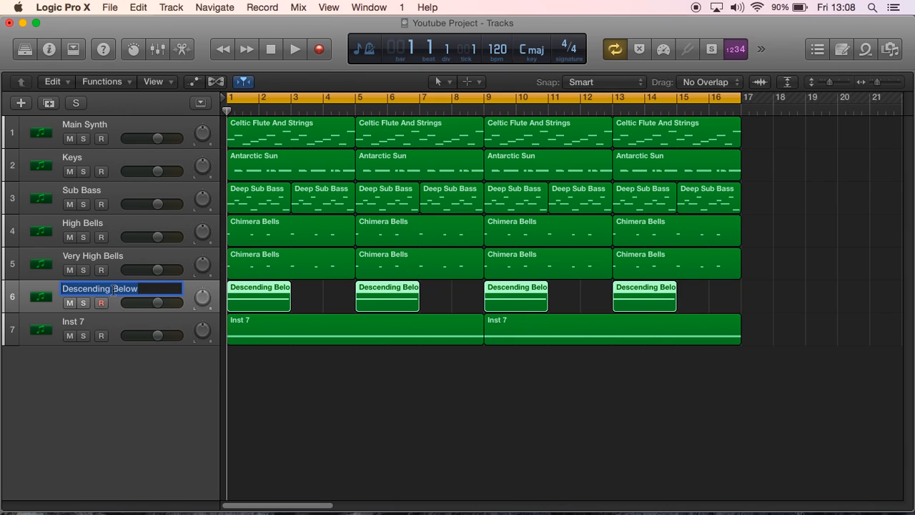
{"action": "type", "text": "Des"}
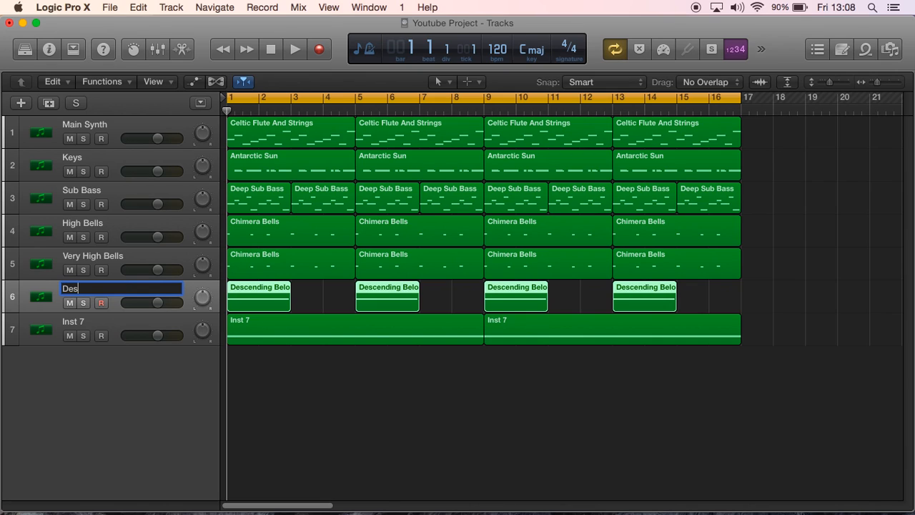
{"action": "type", "text": "cending Effect"}
- Rename the Inst 7 track as Background Synth
{"action": "double_click", "coordinate": [71, 326]}
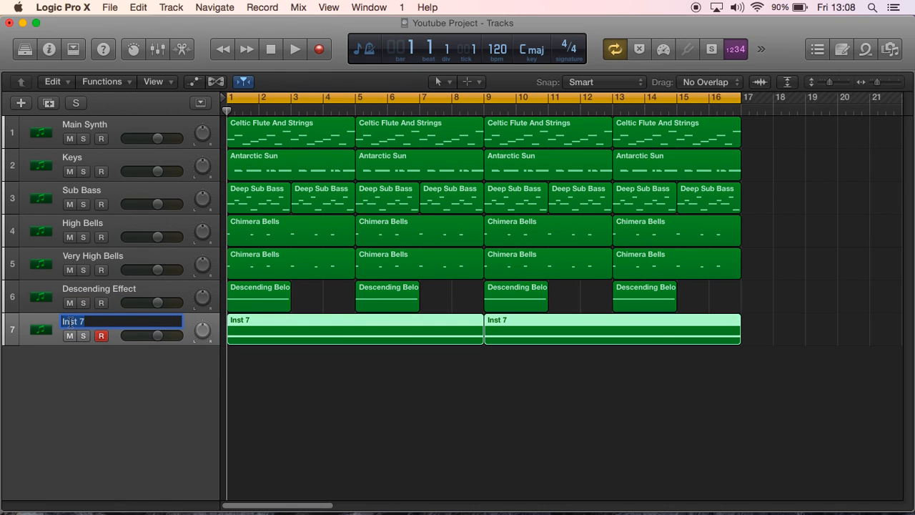
{"action": "type", "text": "Background Synth"}
{"action": "key", "text": "Return"}
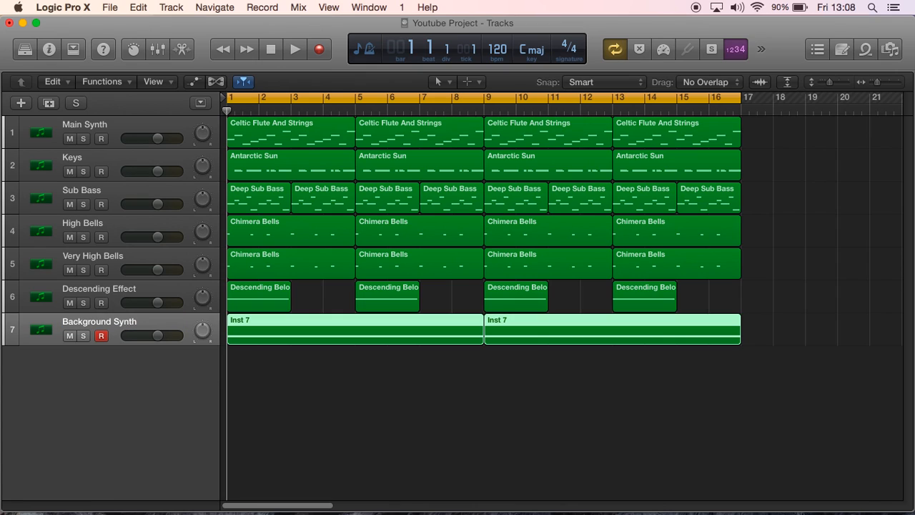
- Save the Youtube Project under its existing name
{"action": "left_click", "coordinate": [103, 336]}
{"action": "left_click", "coordinate": [110, 7]}
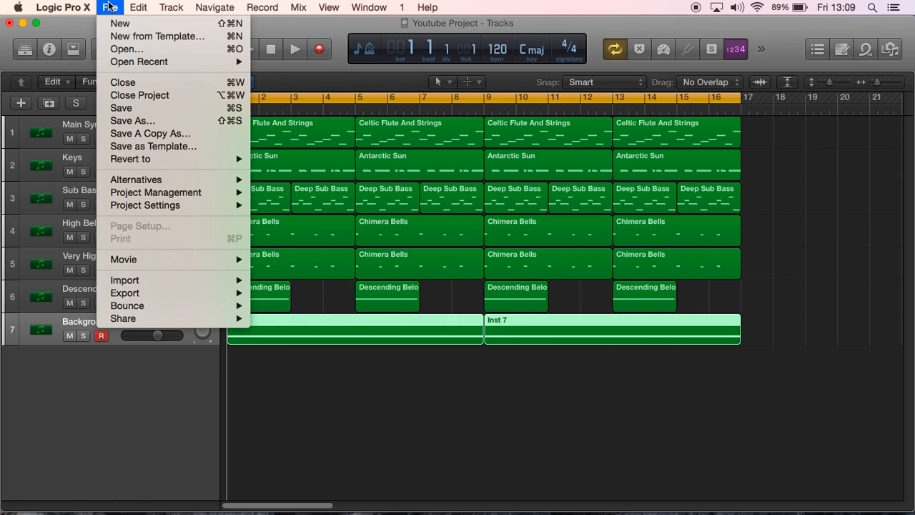
{"action": "left_click", "coordinate": [133, 112]}
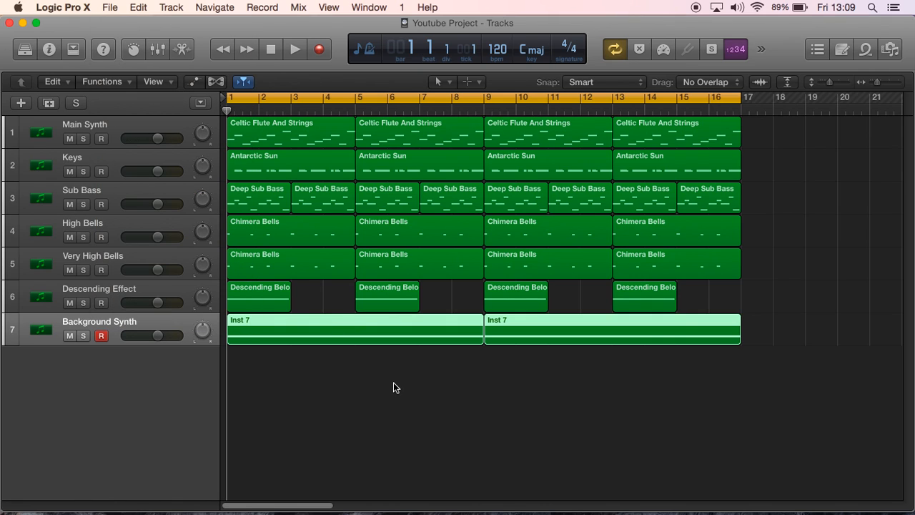